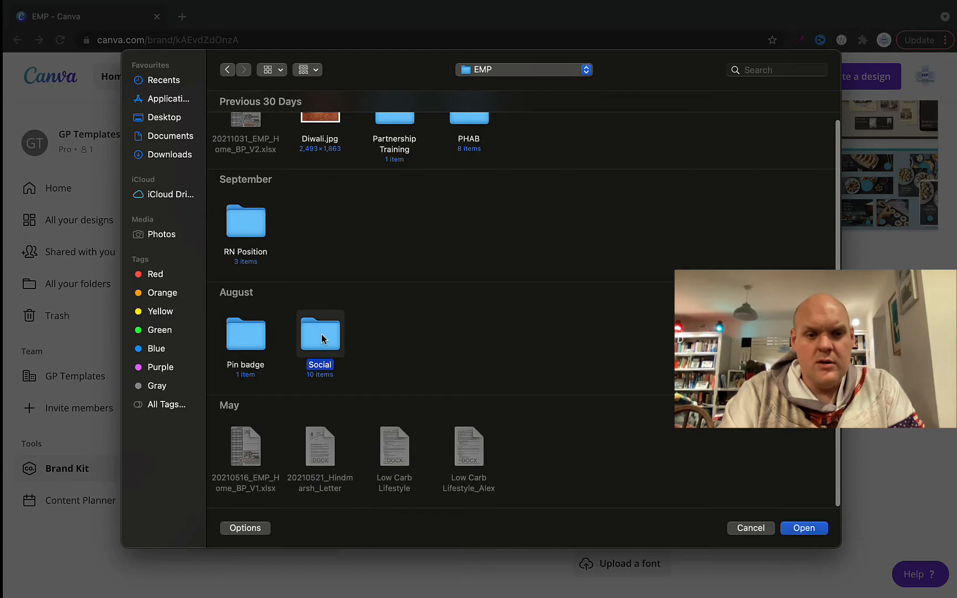
Upload the eagle screenshot from the Social folder as a brand logo.
click(548, 294)
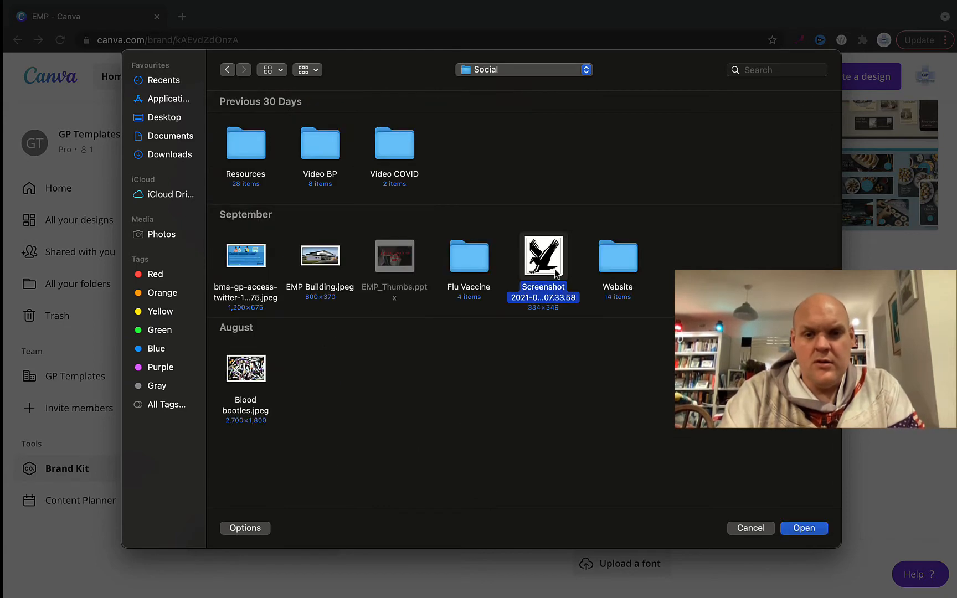
click(814, 531)
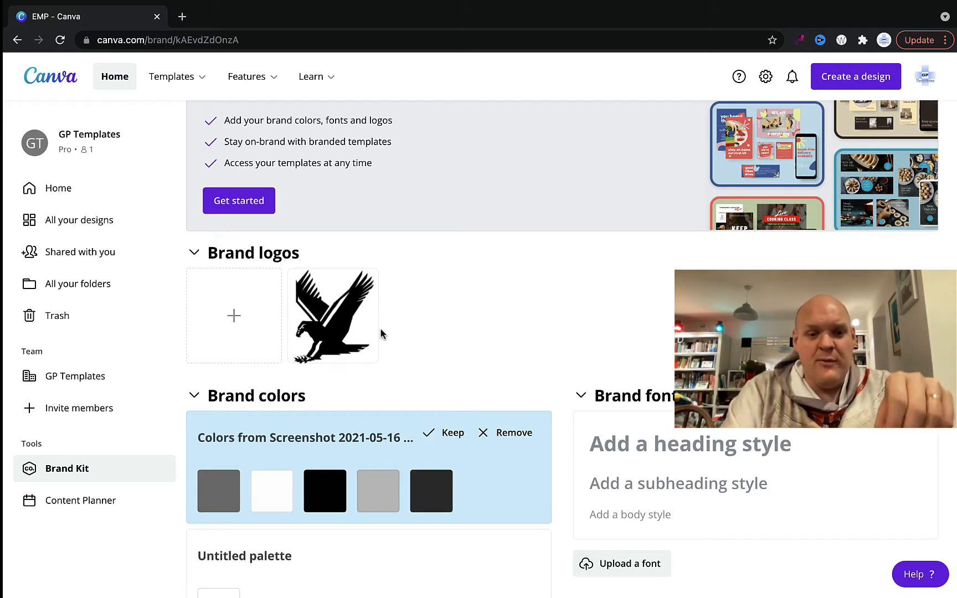
Upload EMP Building.jpeg as a second brand logo and keep the colour palette extracted from it.
scroll(436, 371, down, 3)
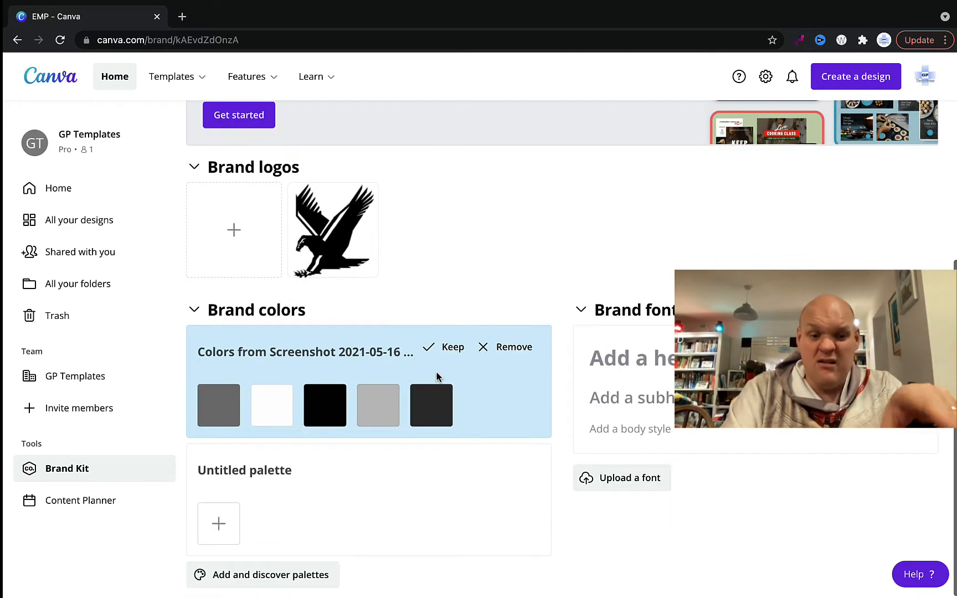
click(235, 233)
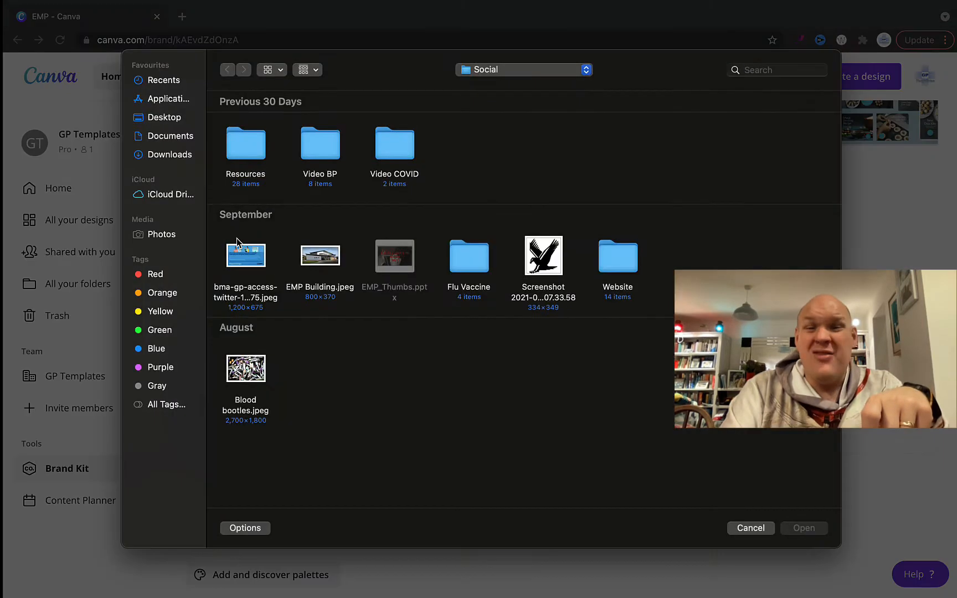
click(322, 261)
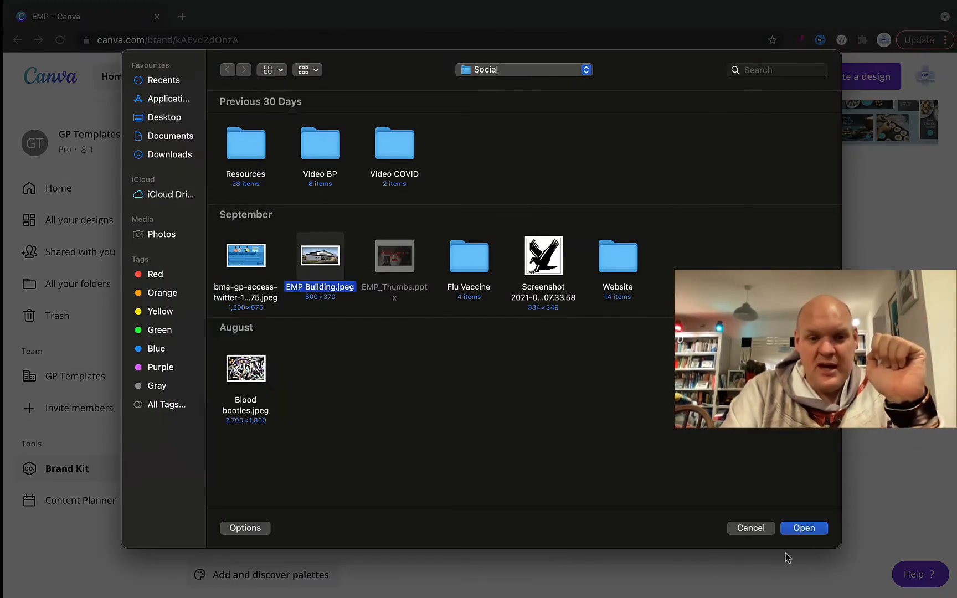
click(811, 529)
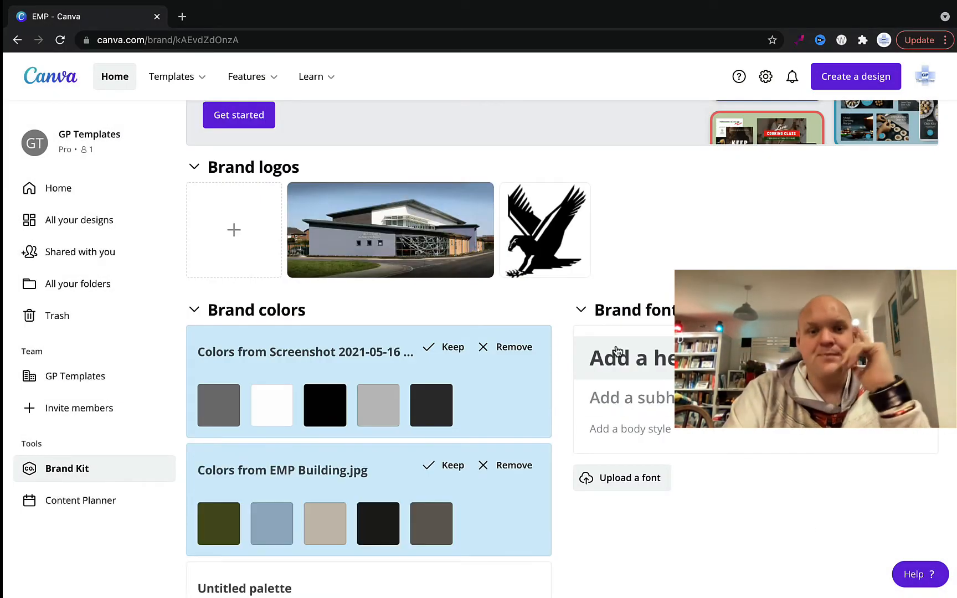
click(449, 469)
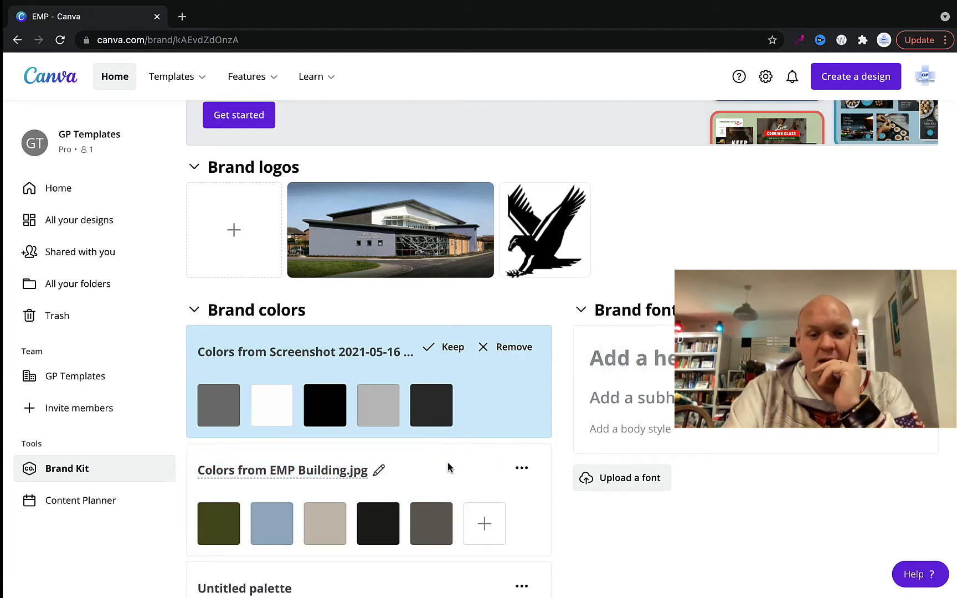
Set the brand's heading style font to Quicksand.
scroll(448, 529, down, 2)
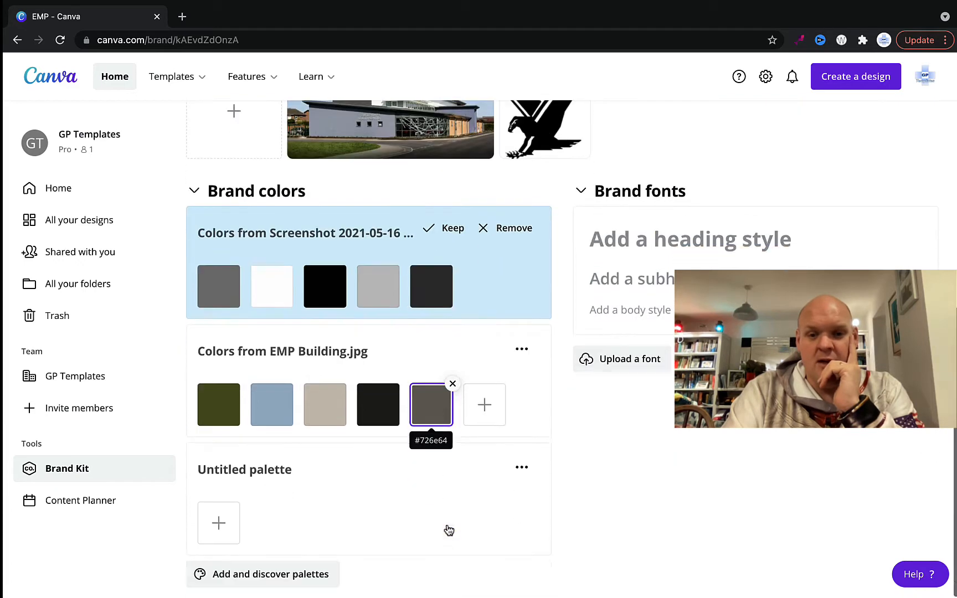
click(684, 256)
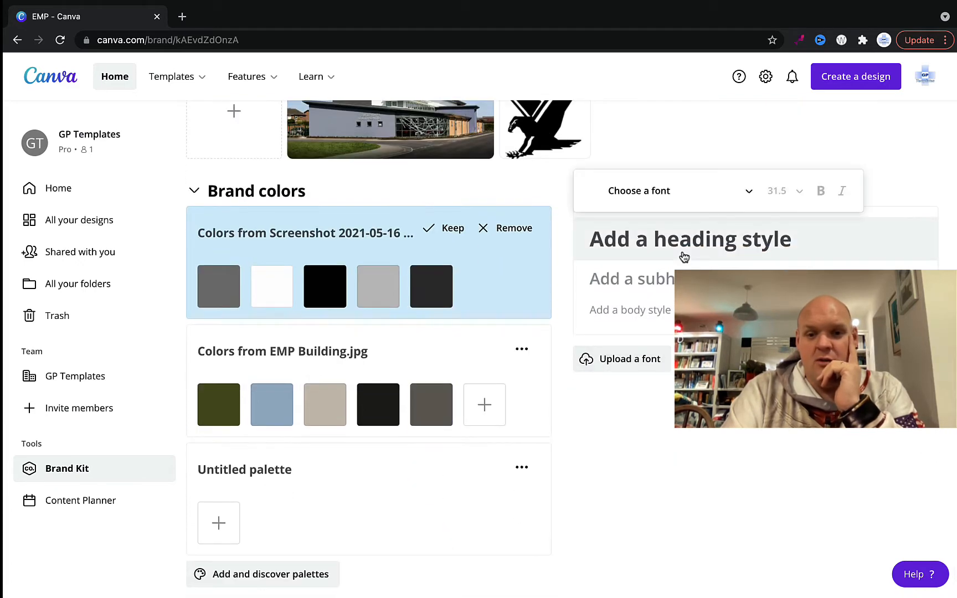
click(746, 197)
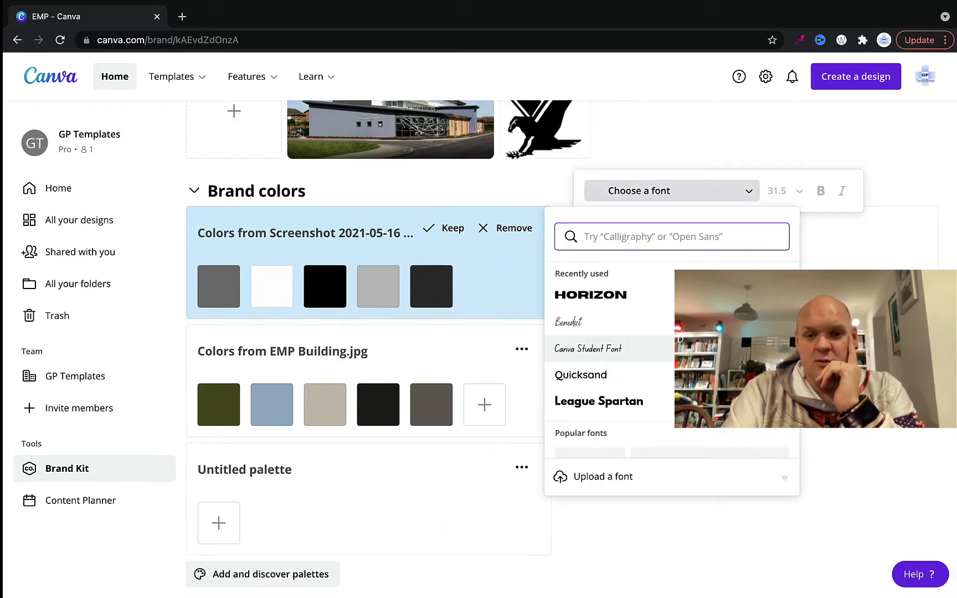
scroll(695, 355, down, 3)
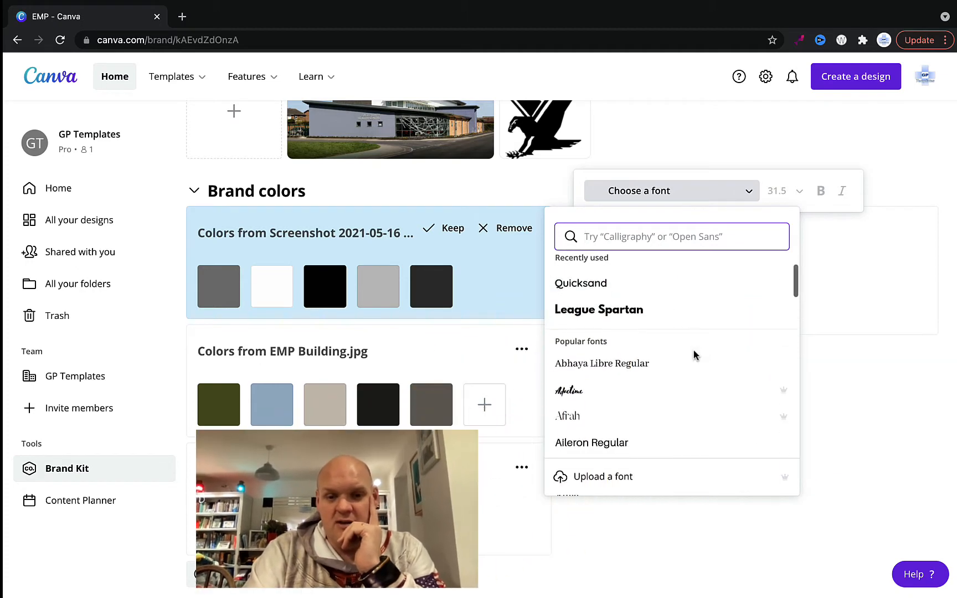
click(641, 297)
Set both the subheading and body style fonts of the brand to Quicksand.
click(743, 273)
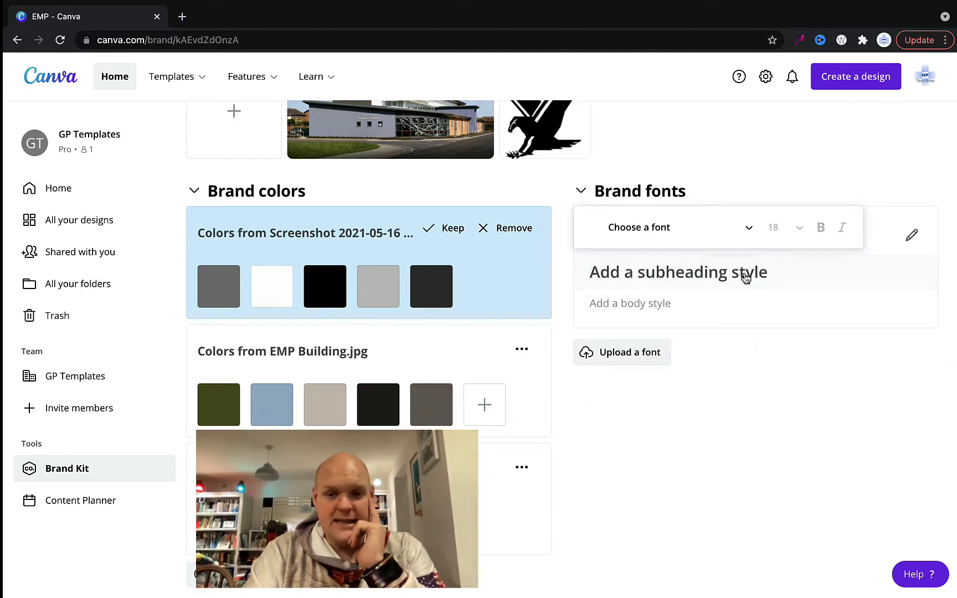
click(748, 228)
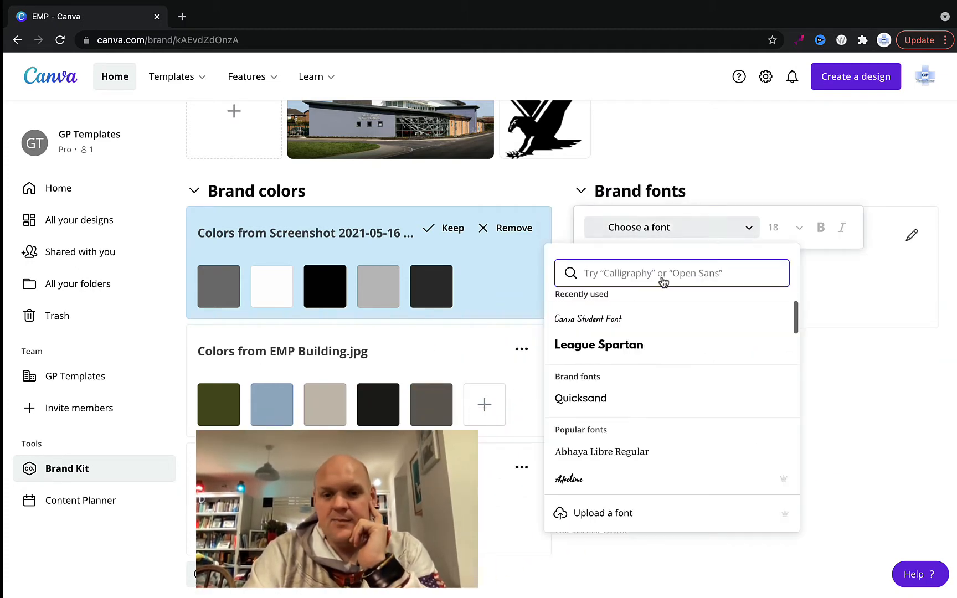
click(581, 400)
click(671, 306)
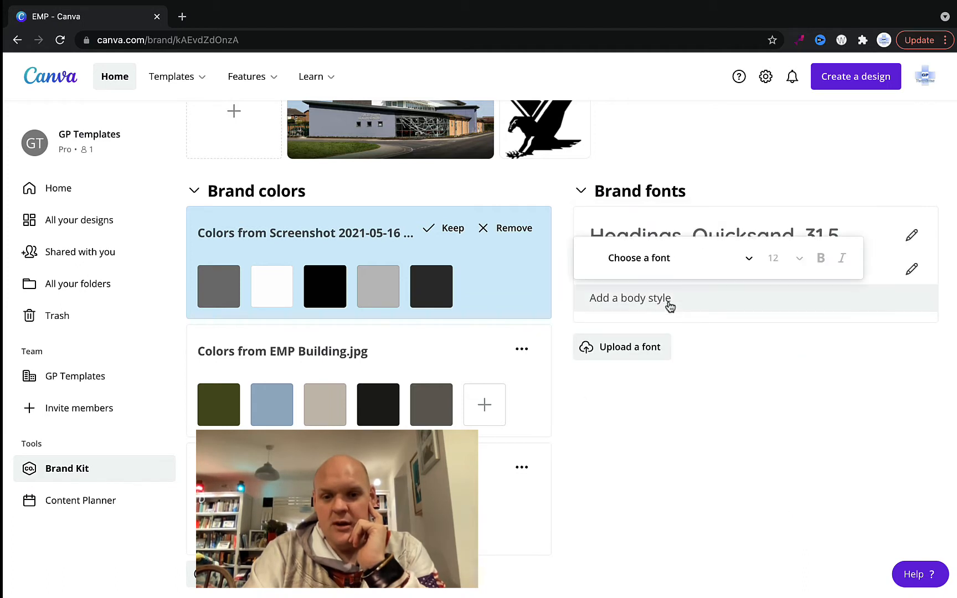
click(656, 259)
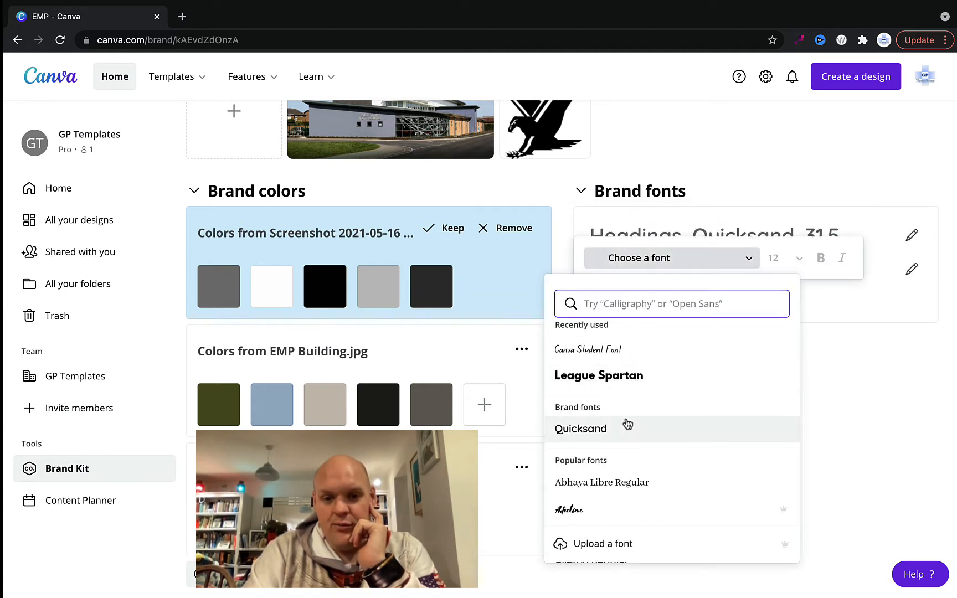
click(582, 429)
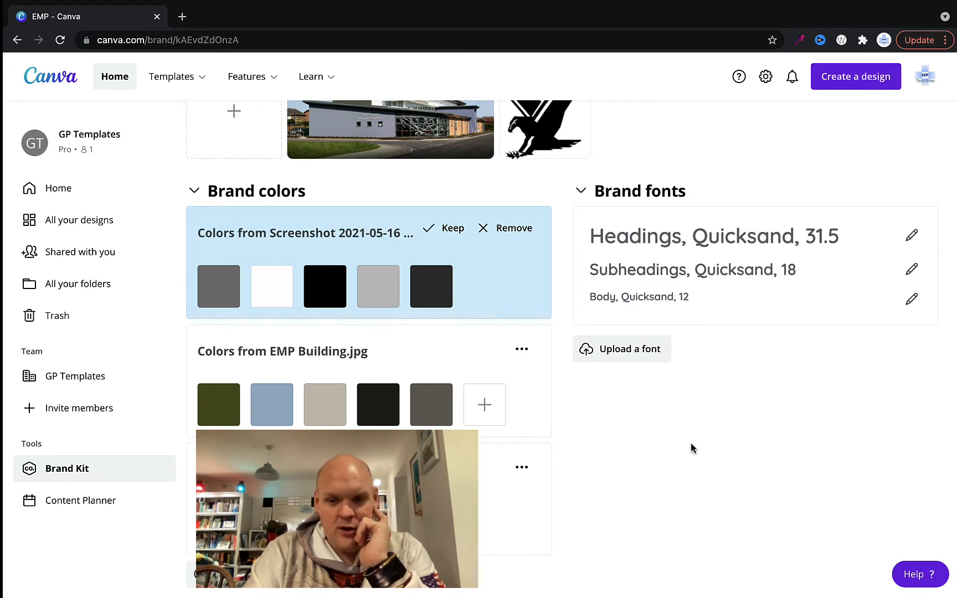
Start the branded templates setup and accept EMP as the brand name.
scroll(846, 513, up, 6)
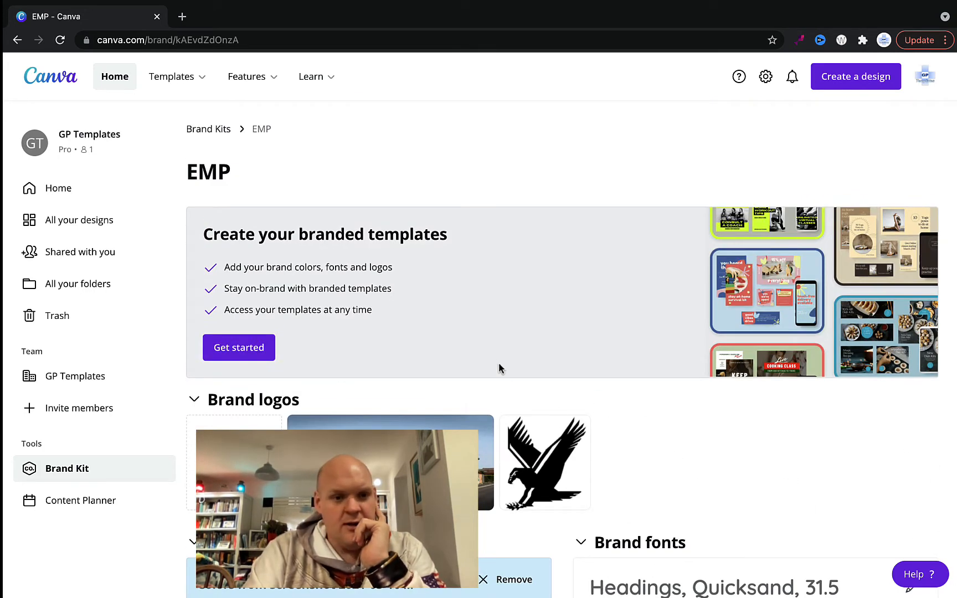
click(252, 360)
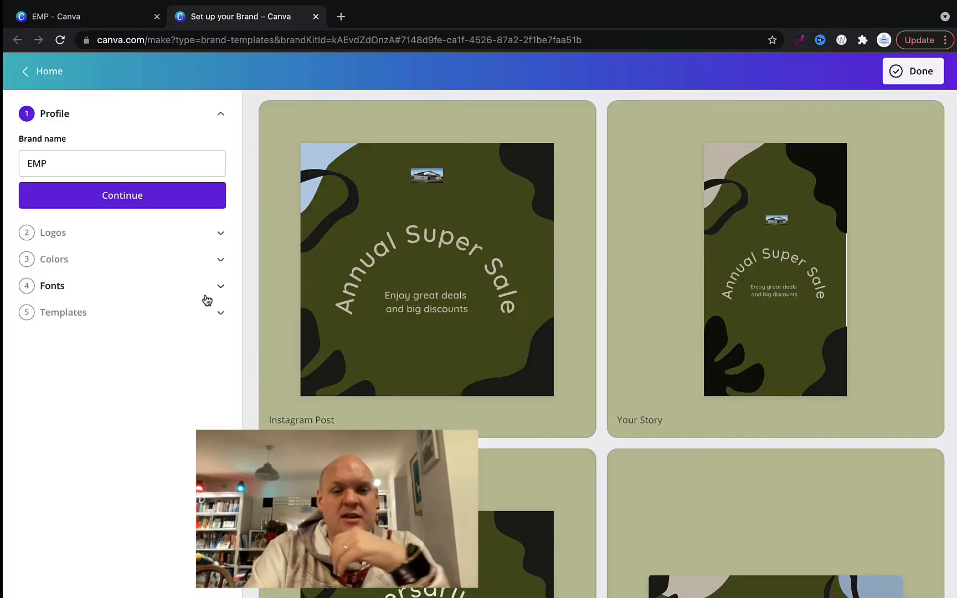
click(144, 209)
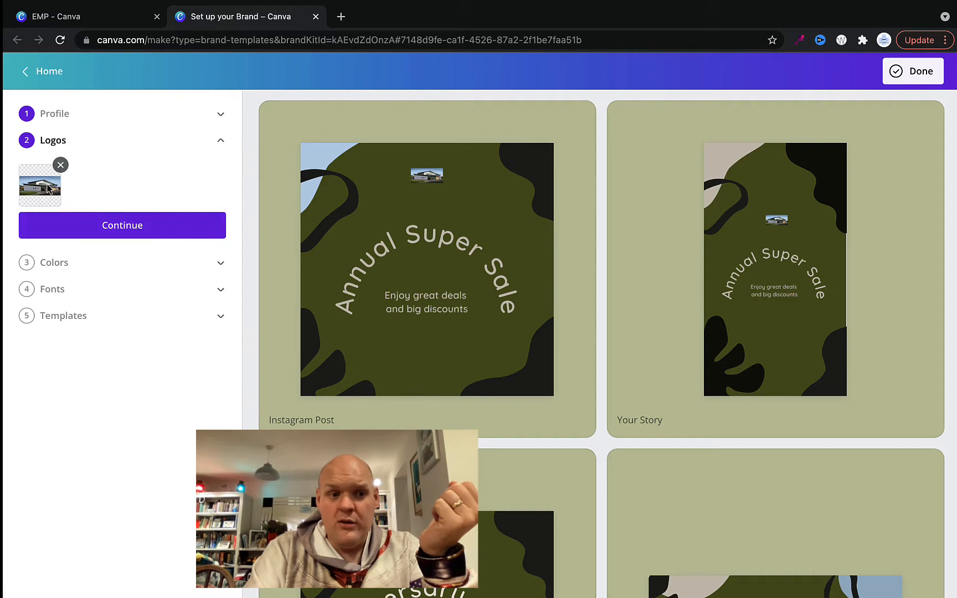
Replace the building picture with the eagle screenshot as the template logo and accept it.
click(61, 166)
click(127, 195)
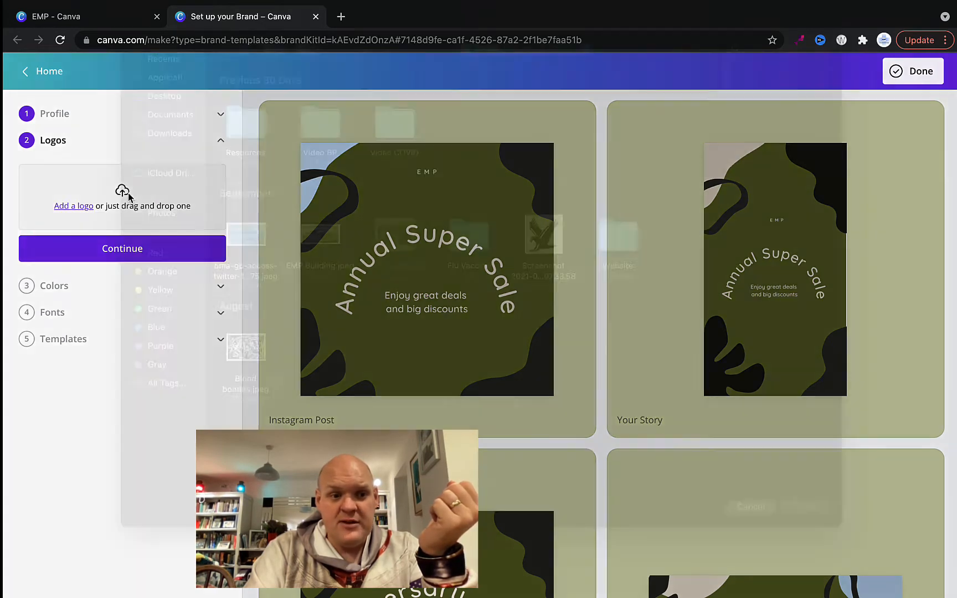
click(546, 270)
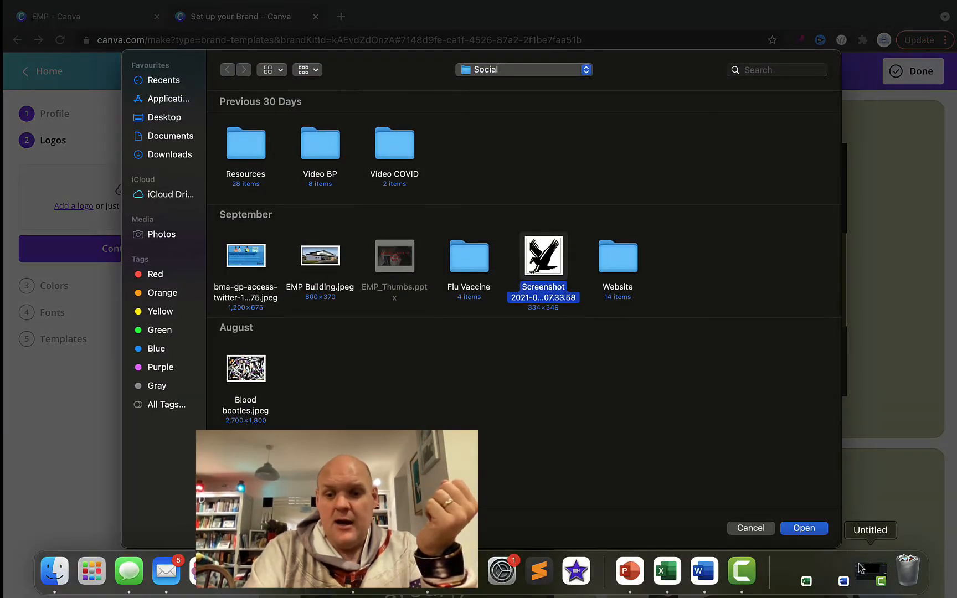
click(820, 530)
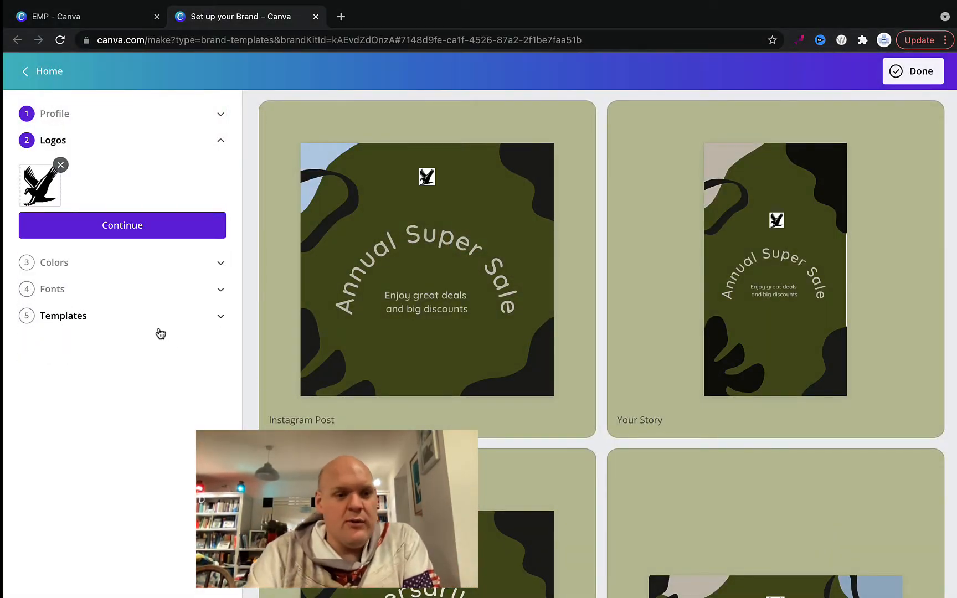
click(108, 233)
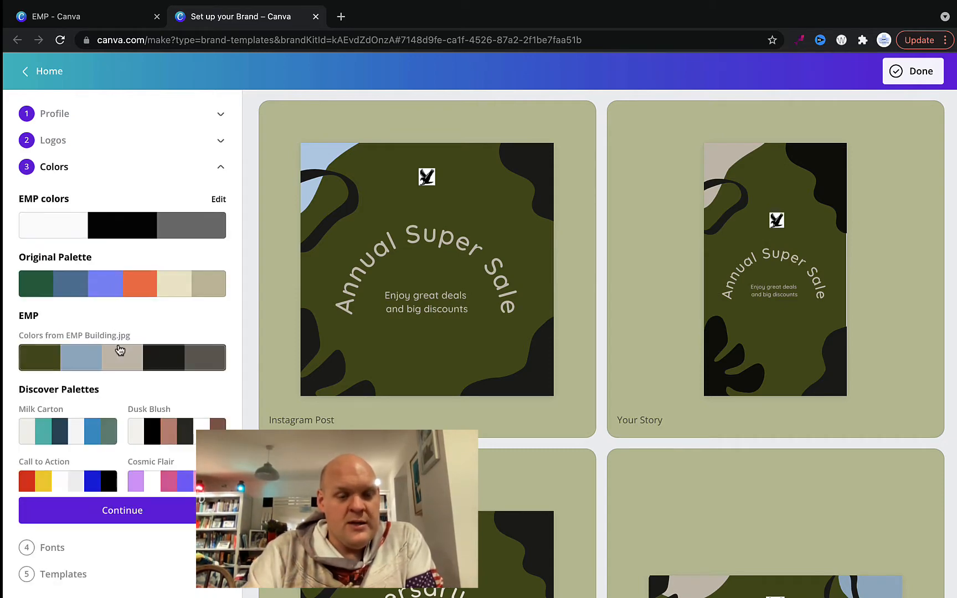
Shuffle the "Colors from EMP Building.jpg" palette several times across the templates and accept the colours.
mouse_move(118, 354)
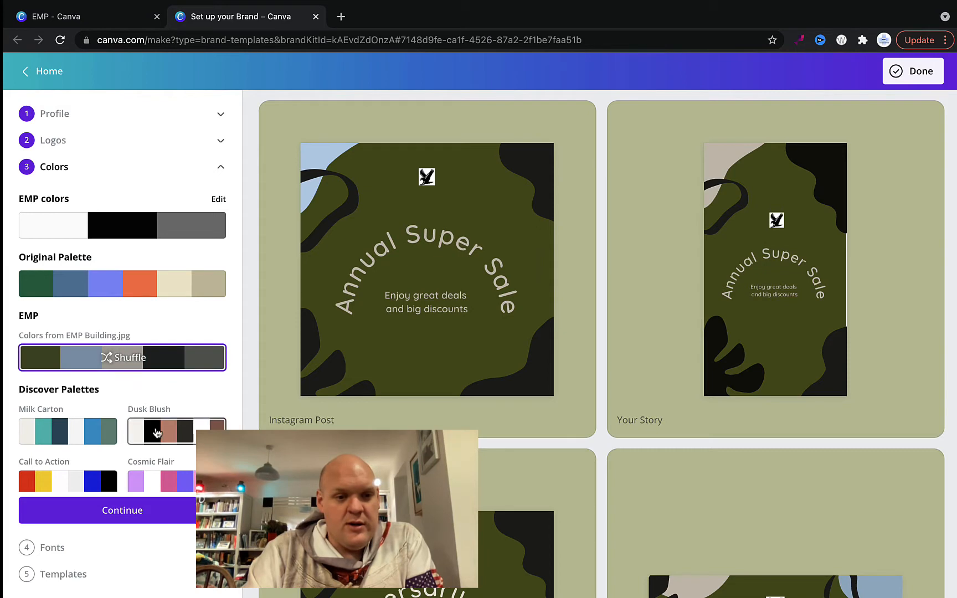
click(117, 357)
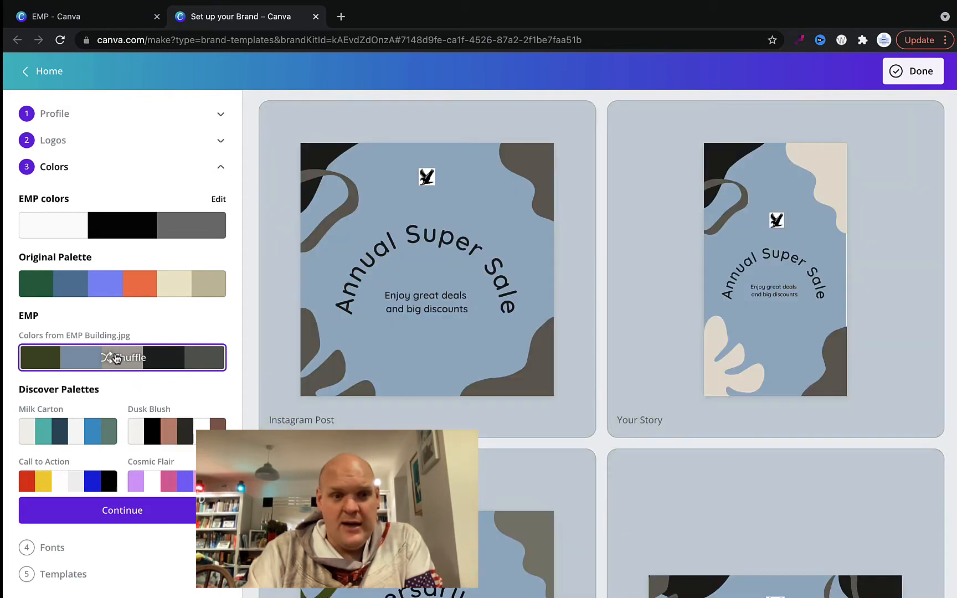
click(116, 358)
click(117, 358)
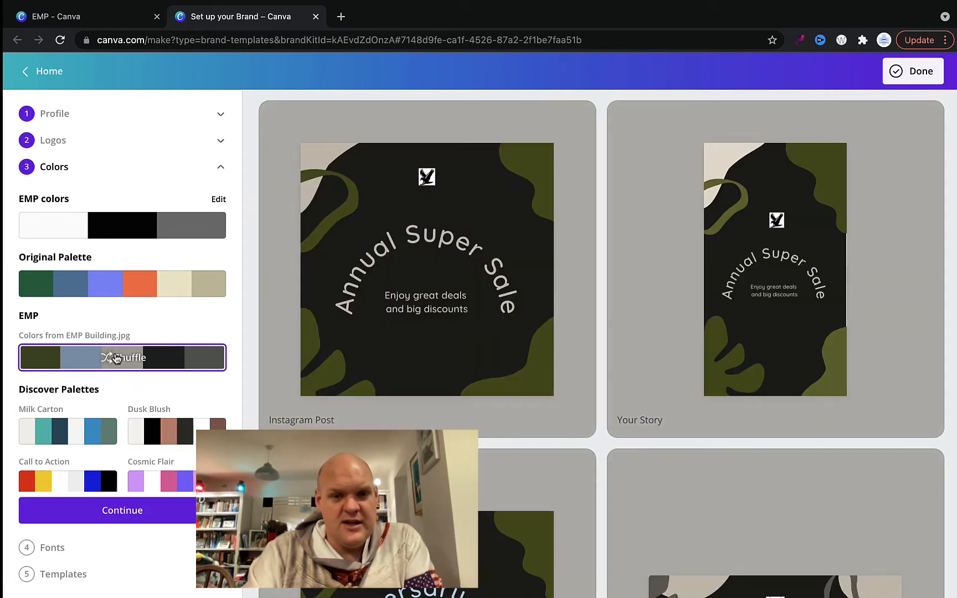
click(117, 357)
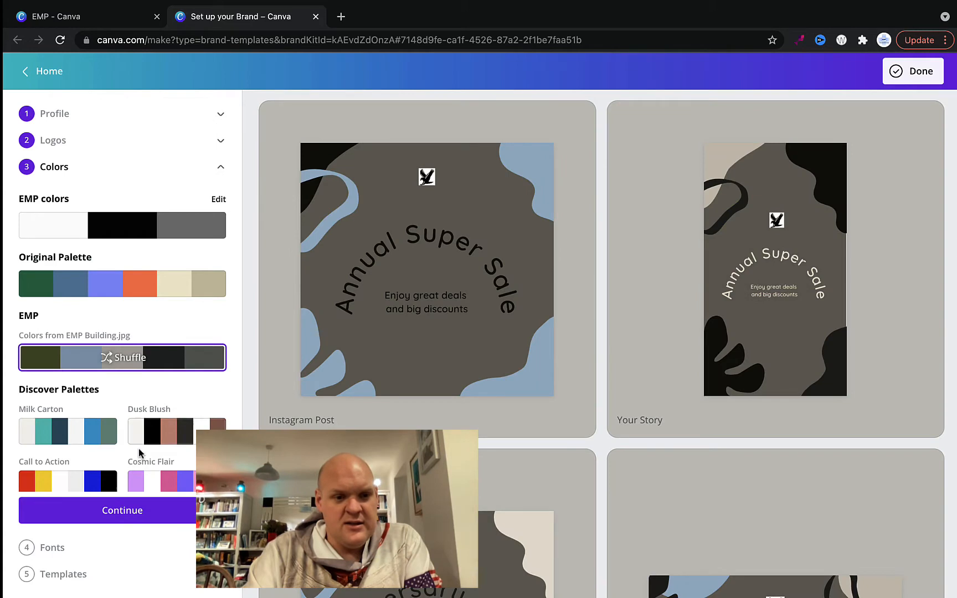
click(134, 510)
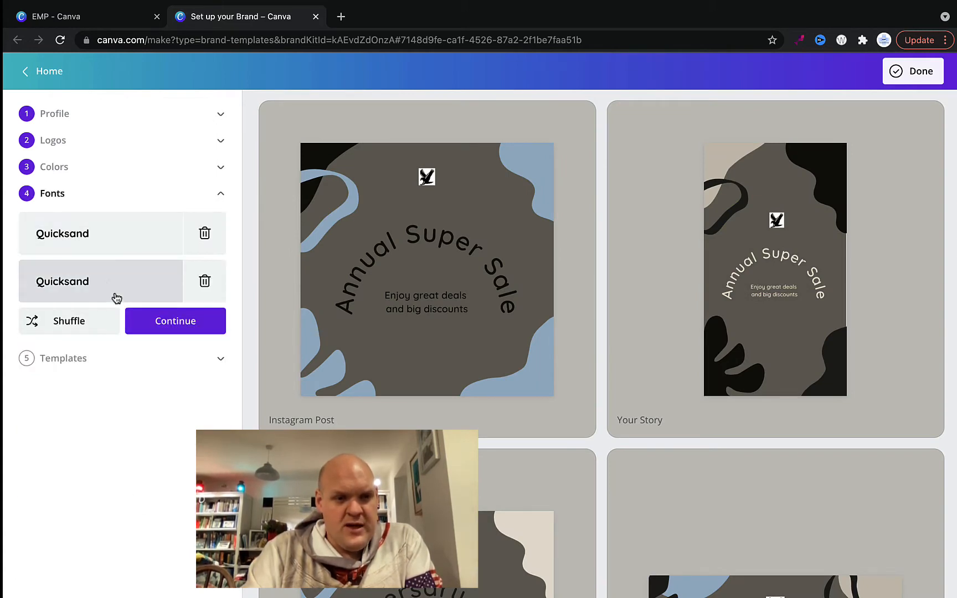
Accept the Quicksand fonts and try the Simple template style, switching to Minimal to review its designs.
click(159, 322)
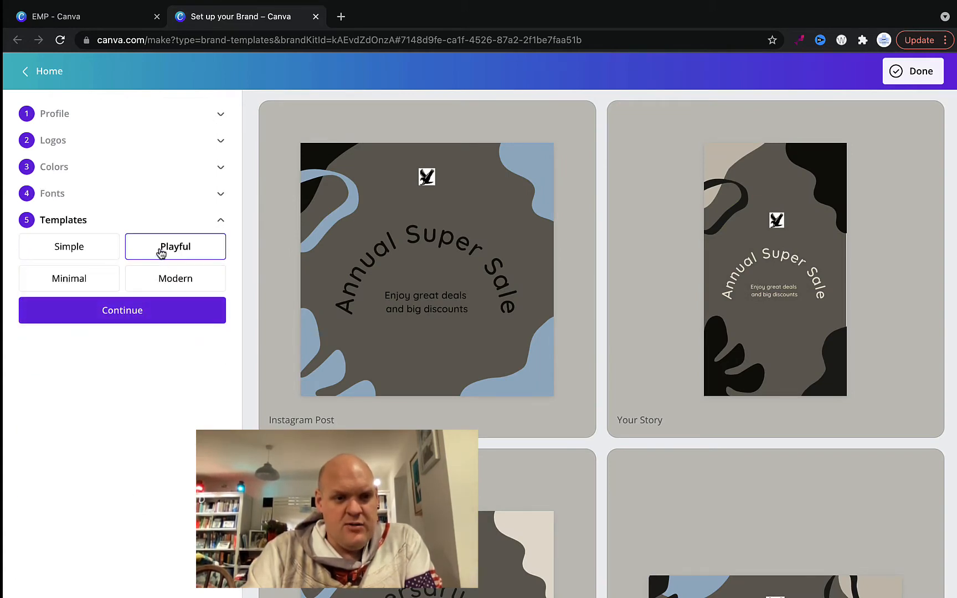
click(84, 261)
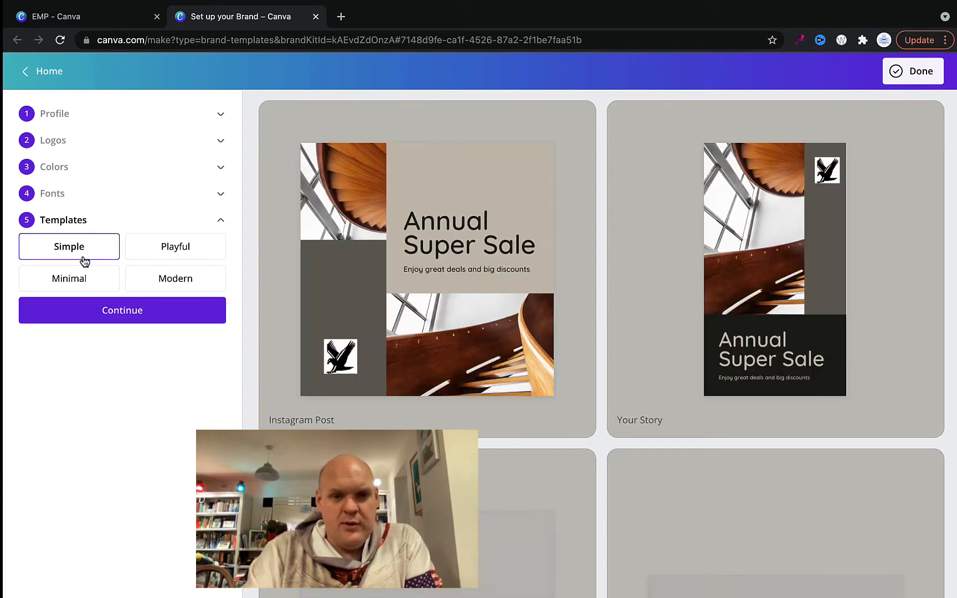
click(87, 277)
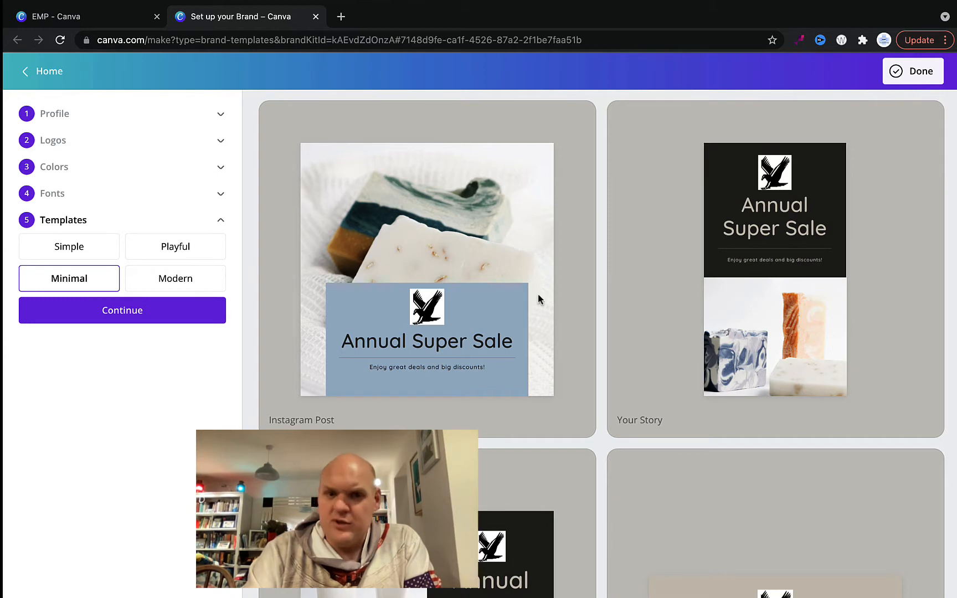
scroll(538, 294, down, 10)
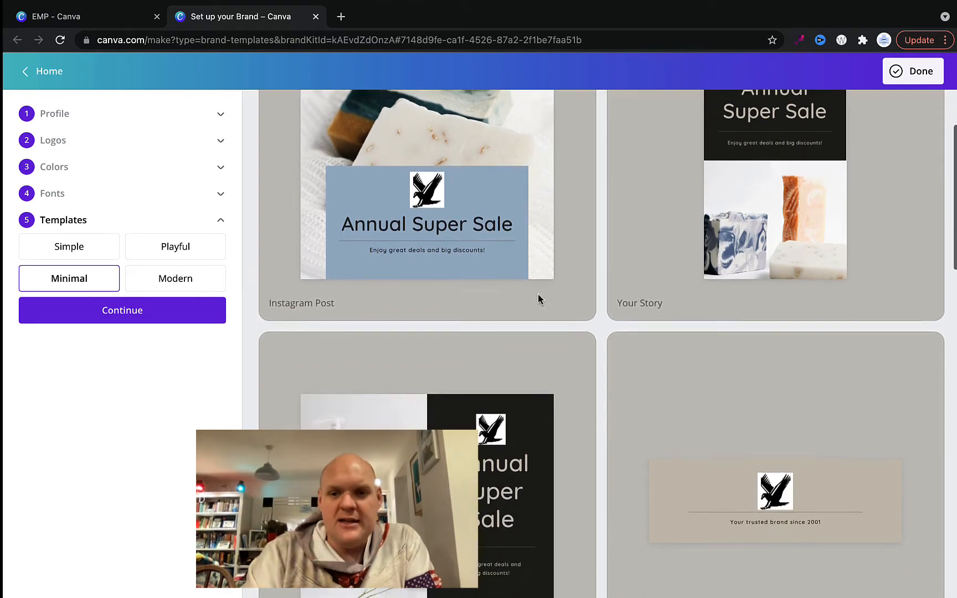
scroll(538, 294, down, 2)
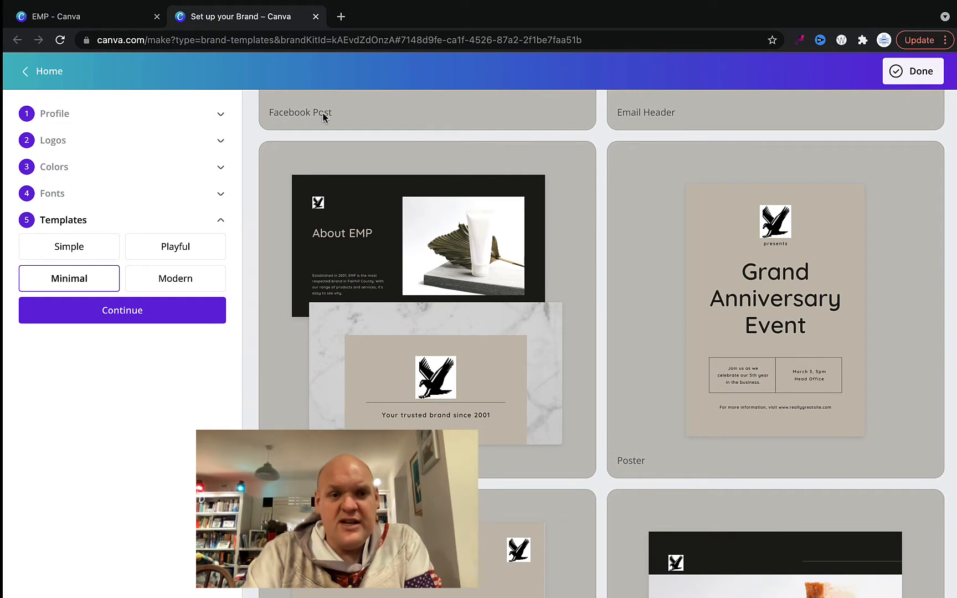
scroll(322, 115, up, 10)
scroll(443, 376, down, 3)
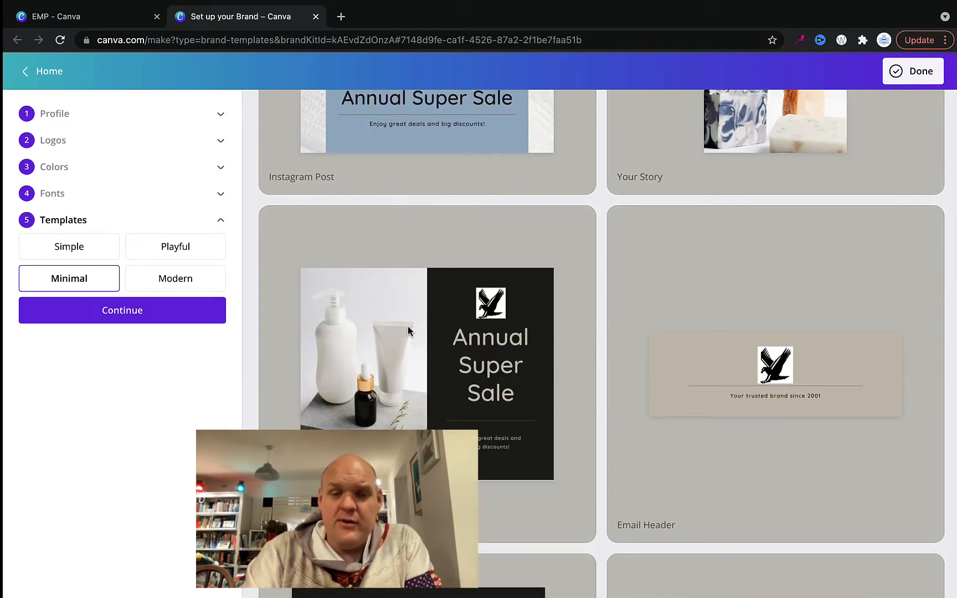
scroll(408, 328, down, 4)
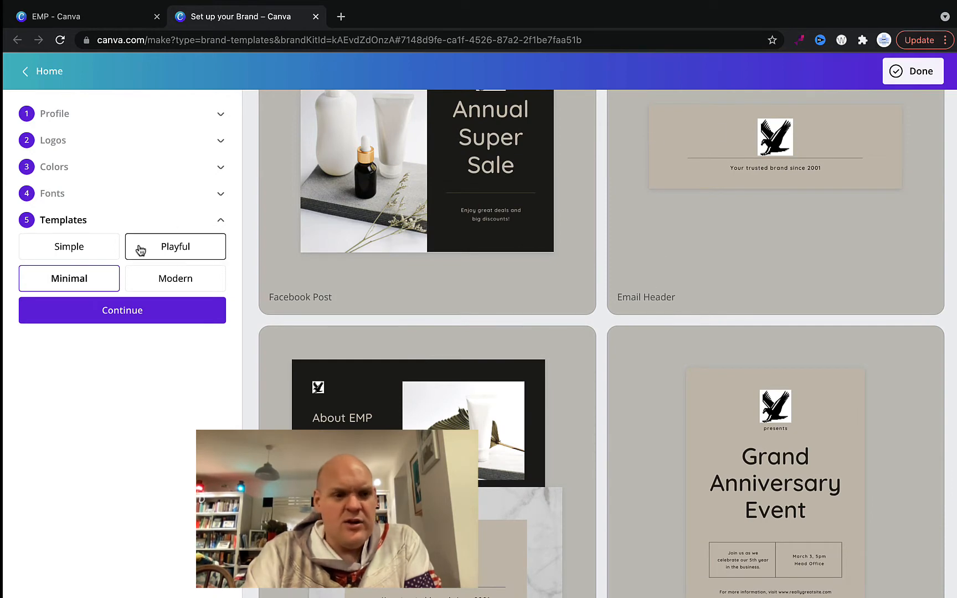
Reopen the colour settings, shuffle the "Colors from EMP Building.jpg" palette to the blue scheme and review the templates.
click(69, 173)
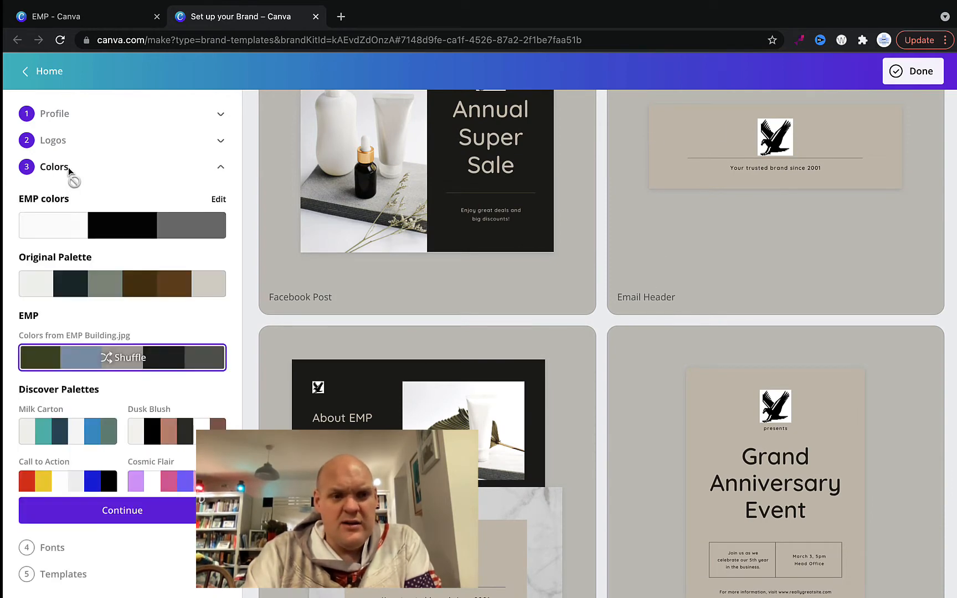
click(121, 359)
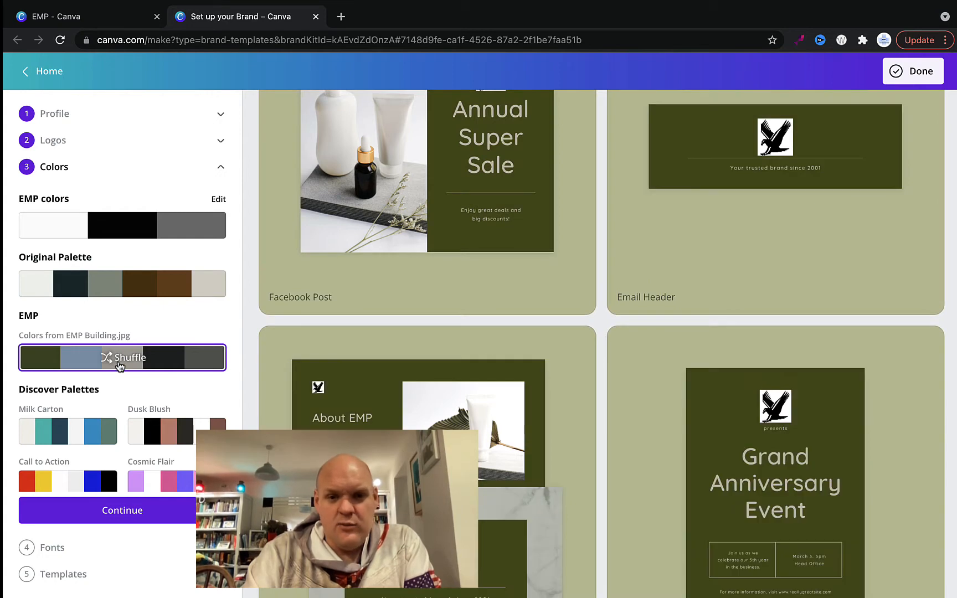
click(121, 363)
scroll(337, 289, up, 6)
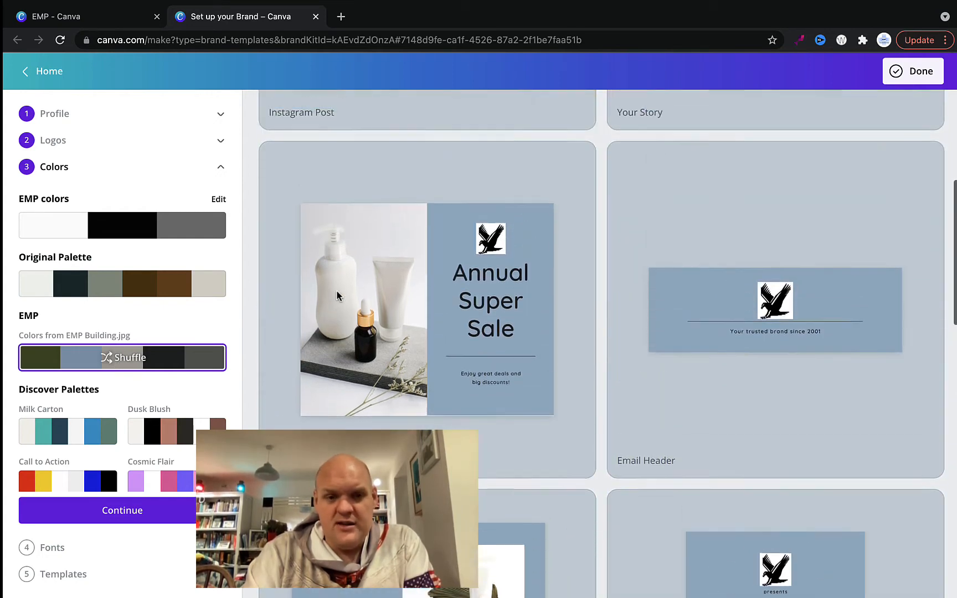
scroll(336, 292, up, 2)
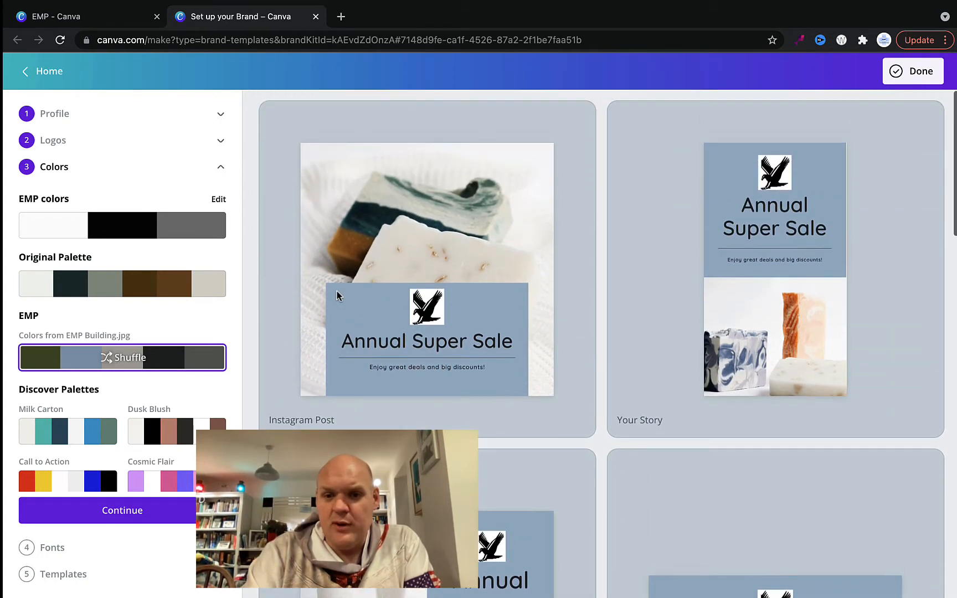
scroll(337, 291, down, 10)
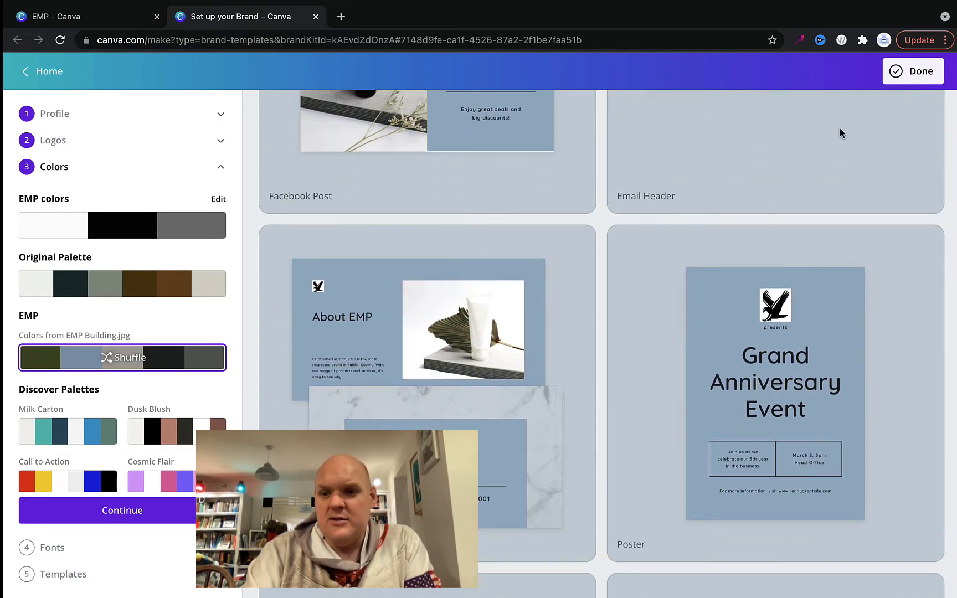
Finish the EMP brand setup and leave it for the home page, discarding any further changes.
click(901, 82)
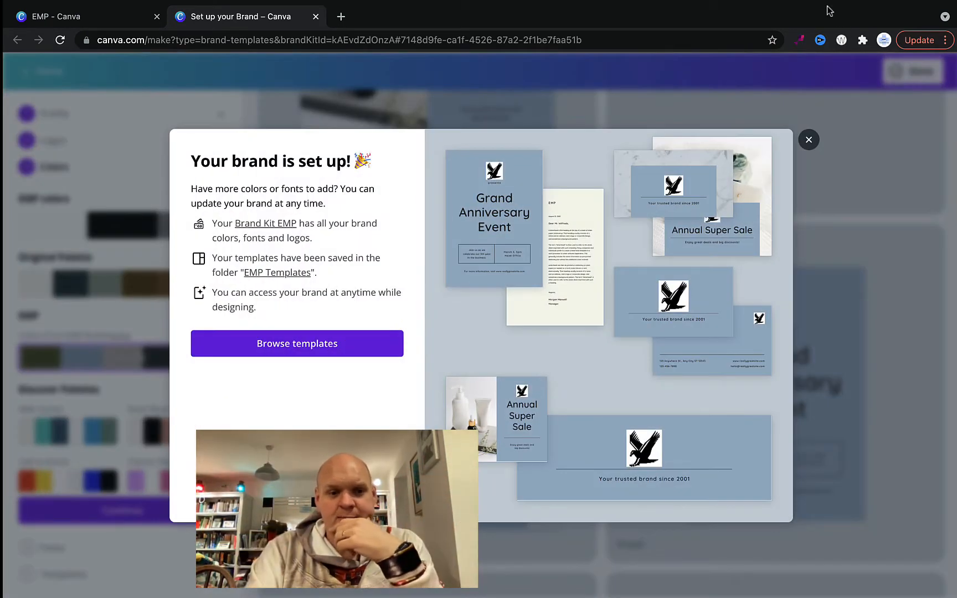
click(809, 141)
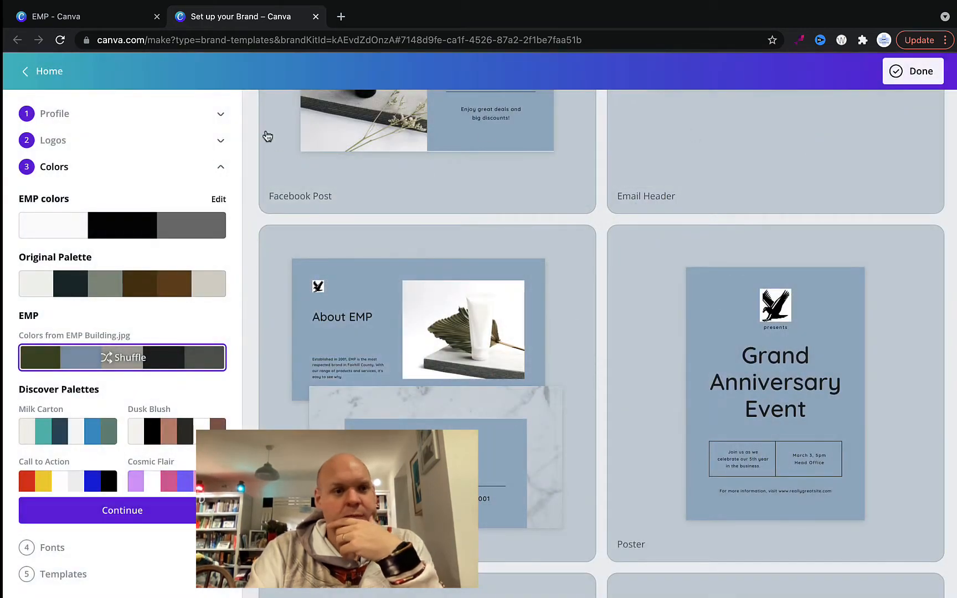
click(50, 72)
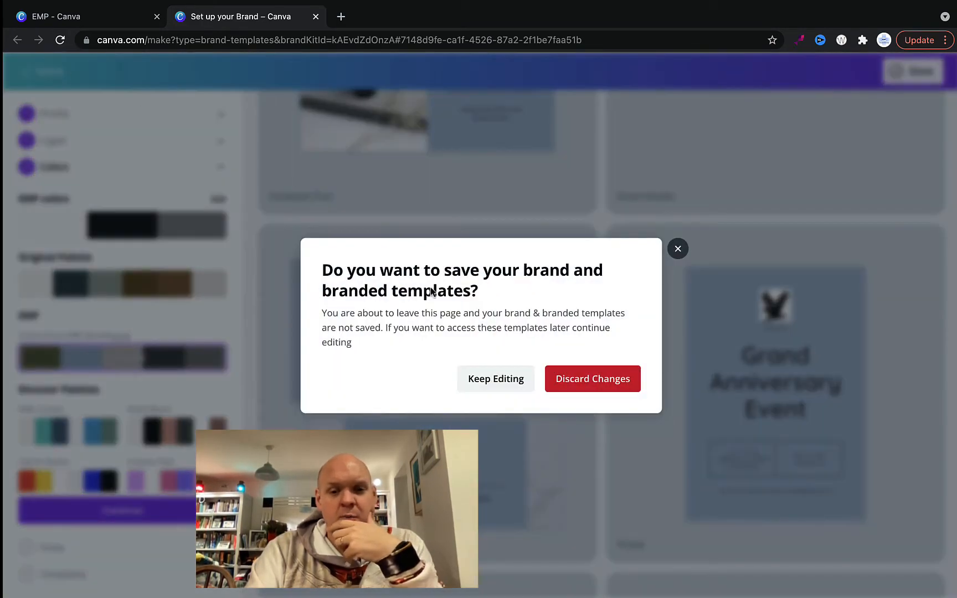
click(558, 381)
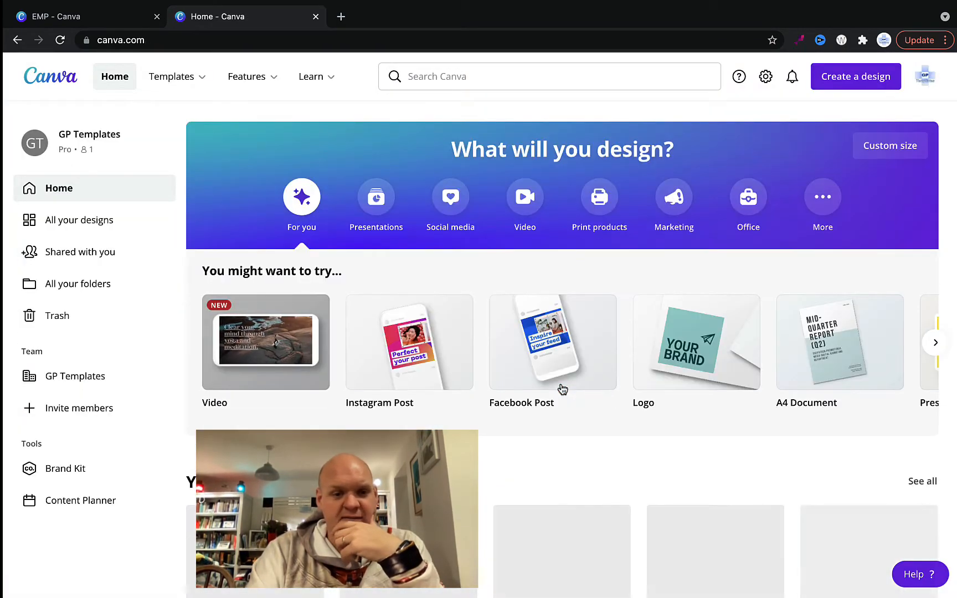
Look over the generated EMP designs on the home page and create a blank Facebook Post from the social media formats.
scroll(300, 304, down, 5)
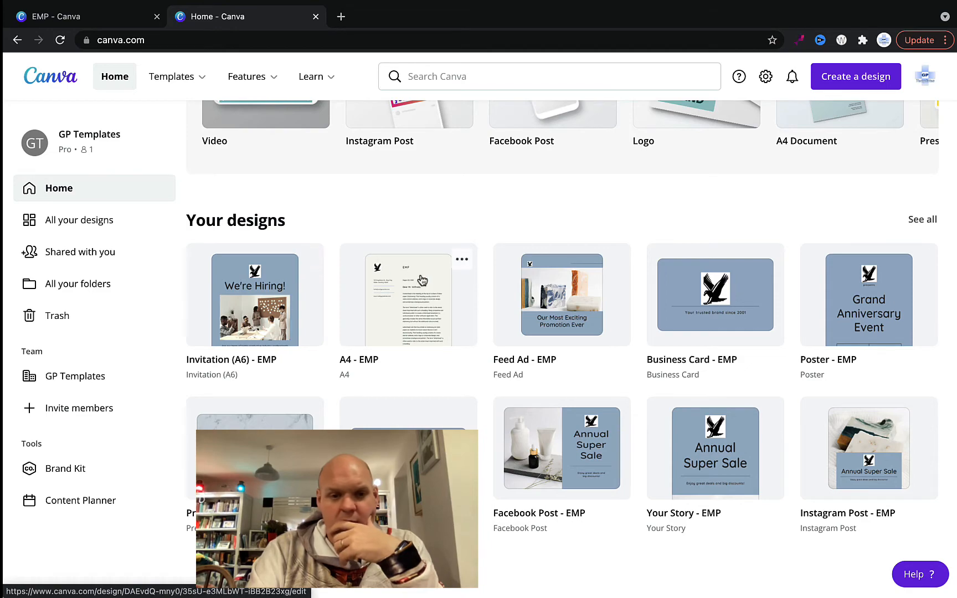
scroll(459, 269, up, 5)
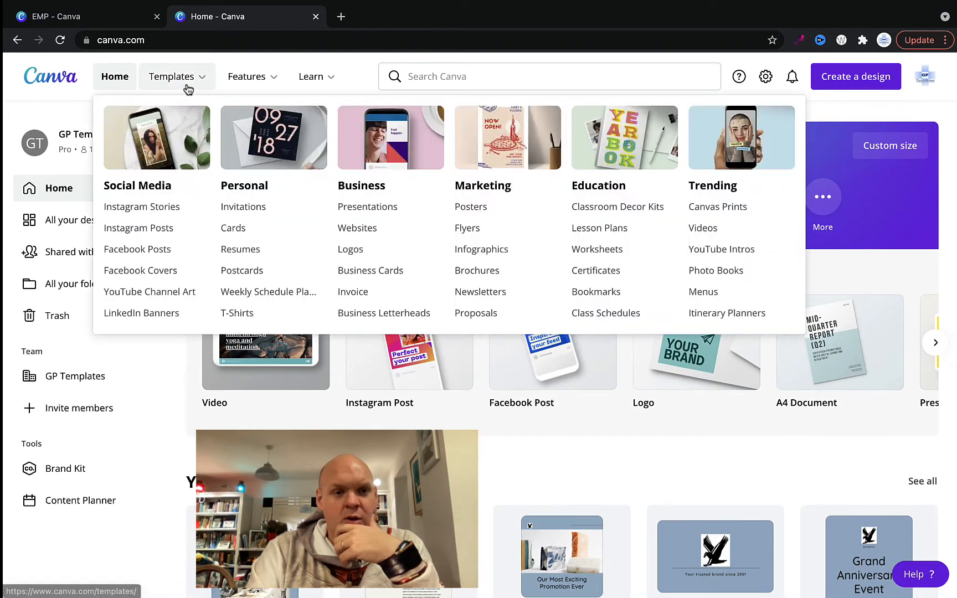
mouse_move(404, 347)
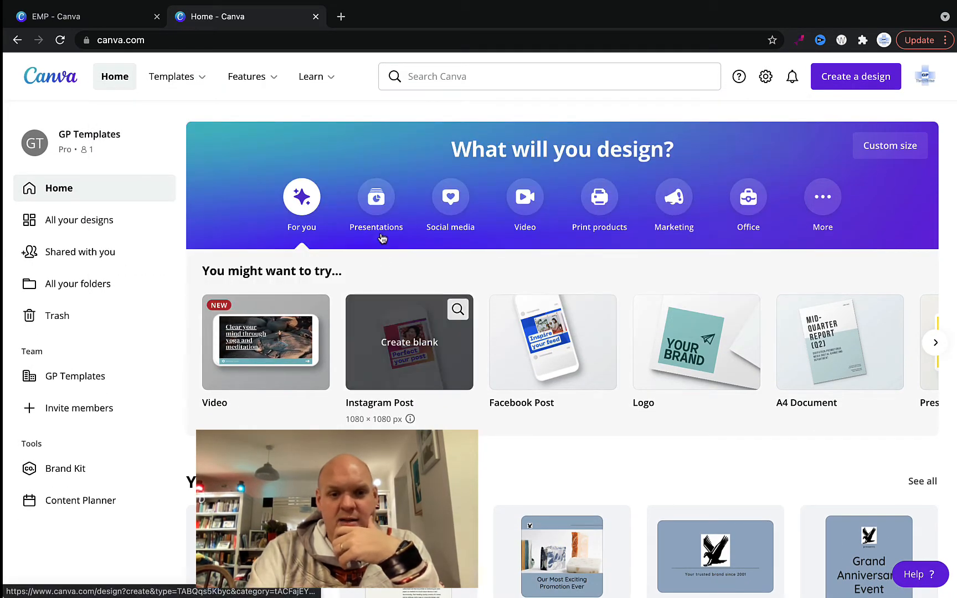
click(456, 222)
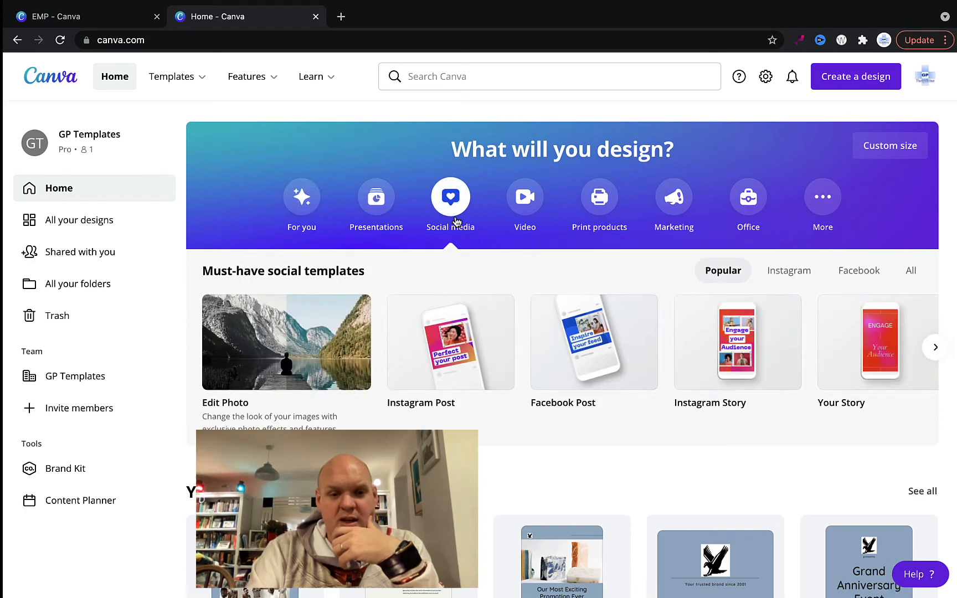
click(570, 367)
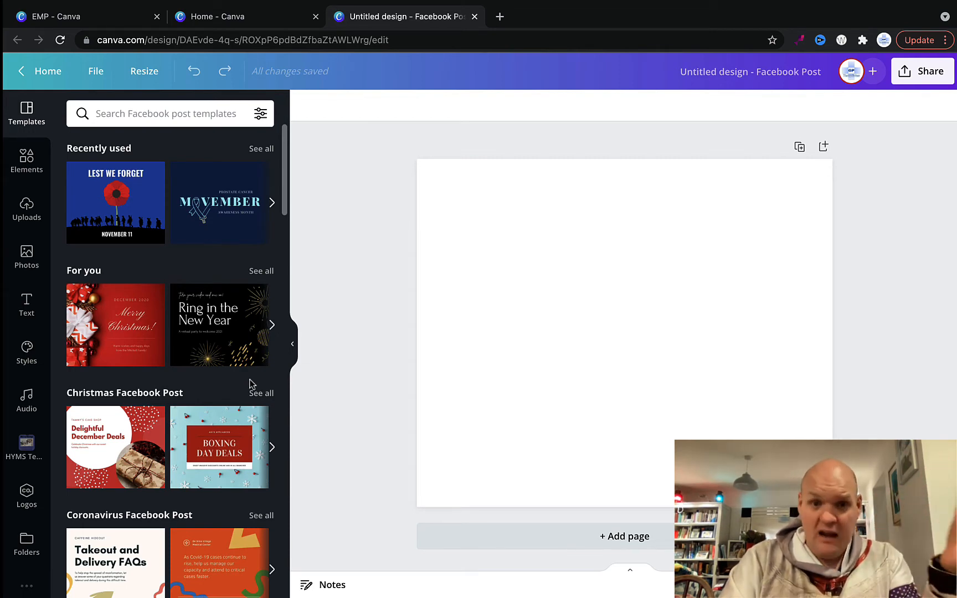
Search the Facebook post templates for "telephone", then refine the search to "phone call".
click(180, 113)
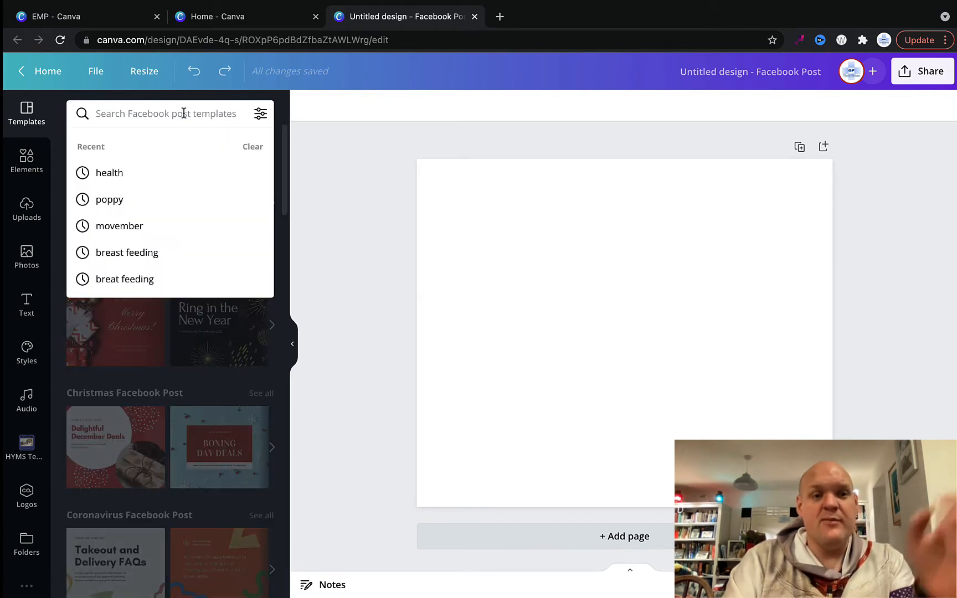
text(tele)
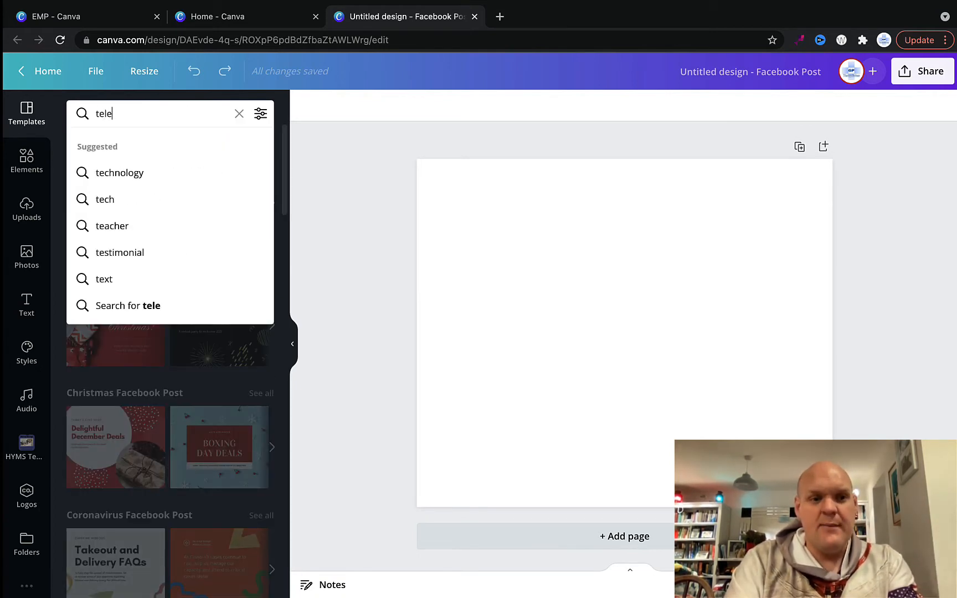
text(phone)
key(Return)
key(ctrl+a)
text(phone )
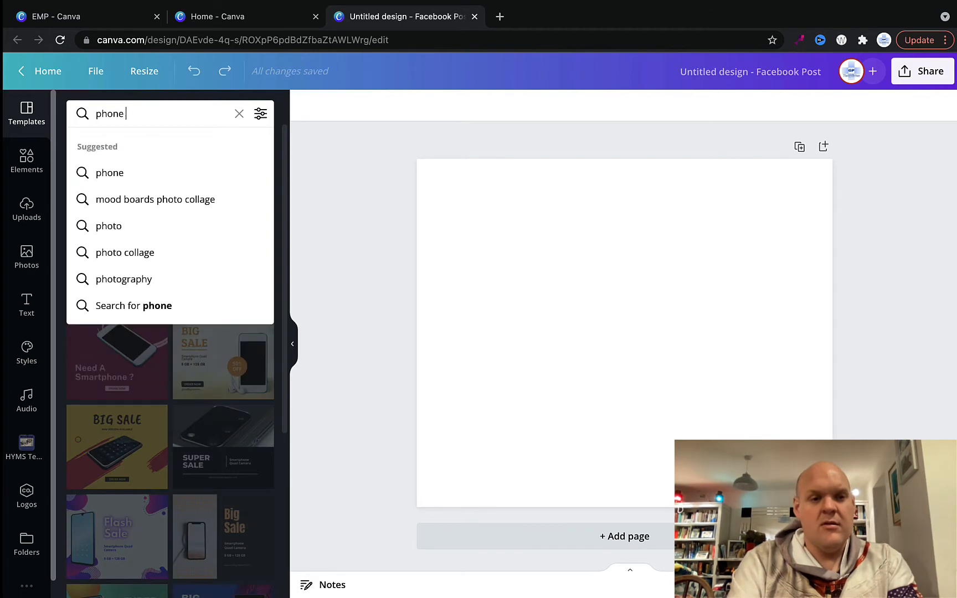
text(call)
key(Return)
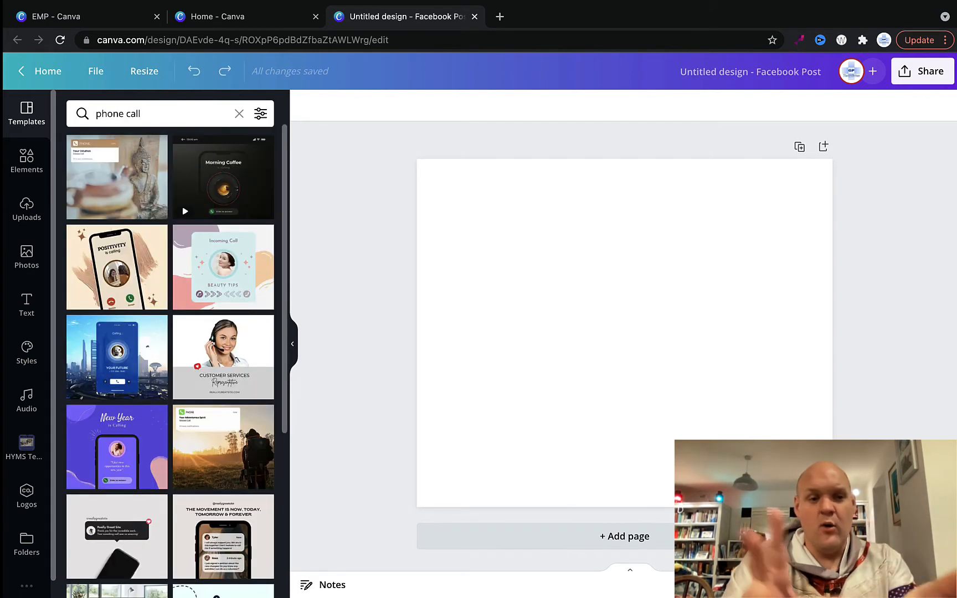
Apply the grey template with the black message bubble above a phone to the blank page.
scroll(167, 410, down, 6)
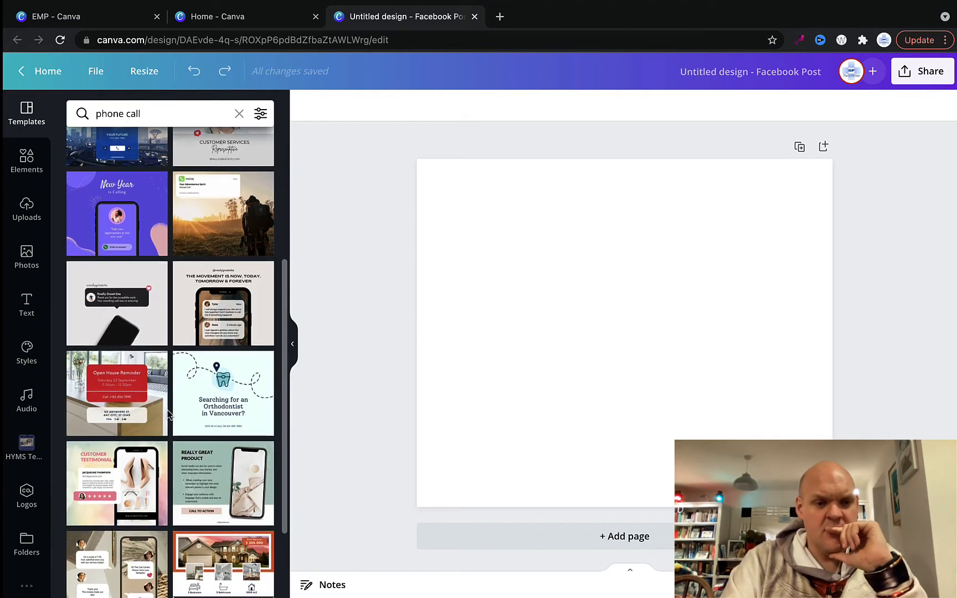
scroll(167, 410, up, 1)
drag(117, 221, 618, 310)
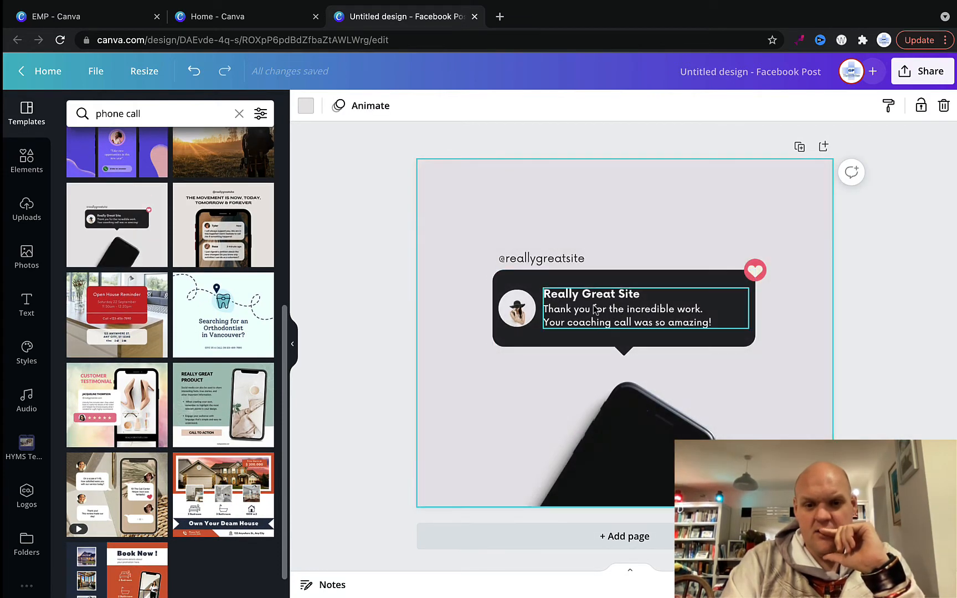
click(525, 308)
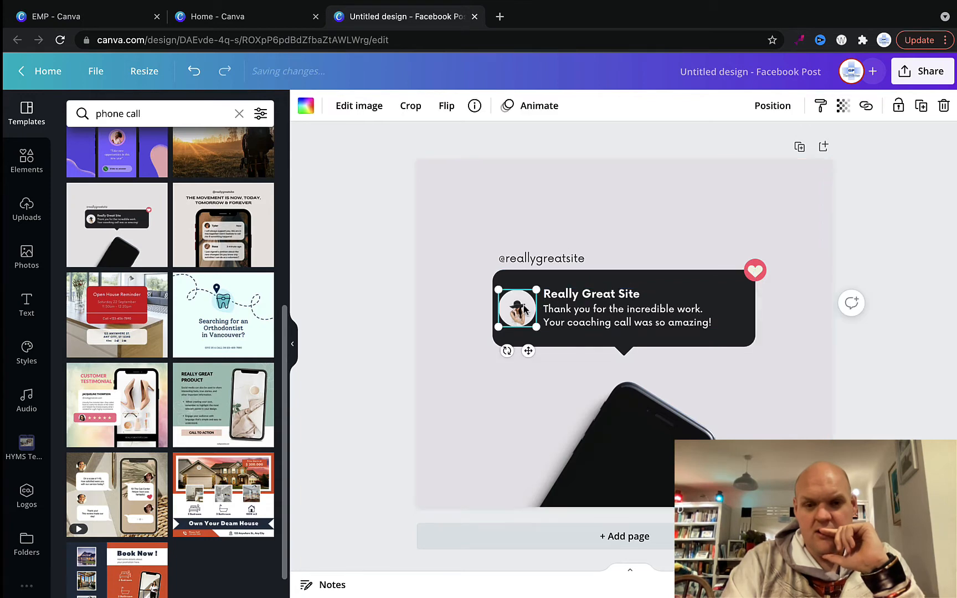
click(409, 298)
click(476, 229)
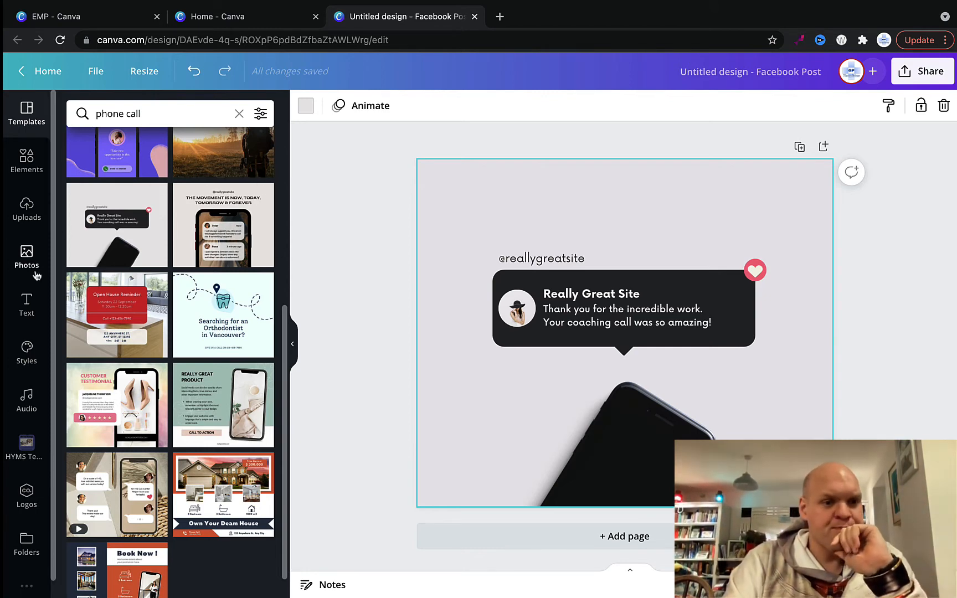
Examine the designs in the HYMS Templates and Eaglescliffe Medical Practice Templates folders.
click(28, 446)
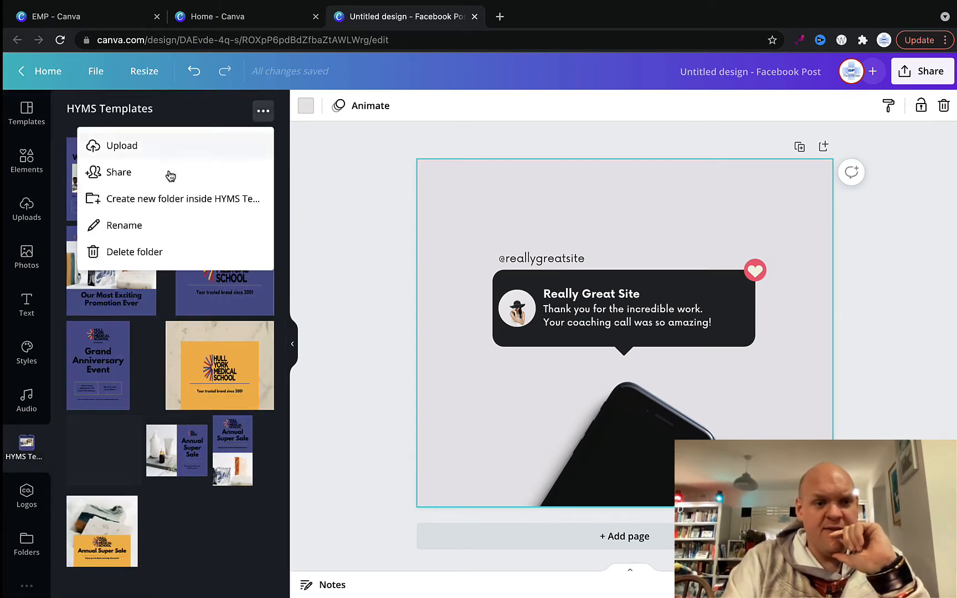
click(192, 117)
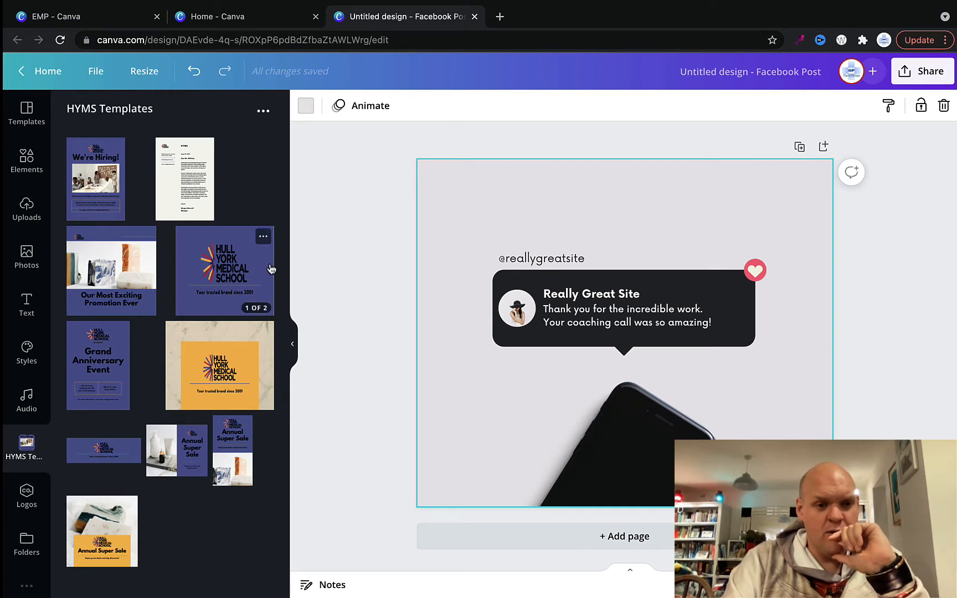
click(263, 110)
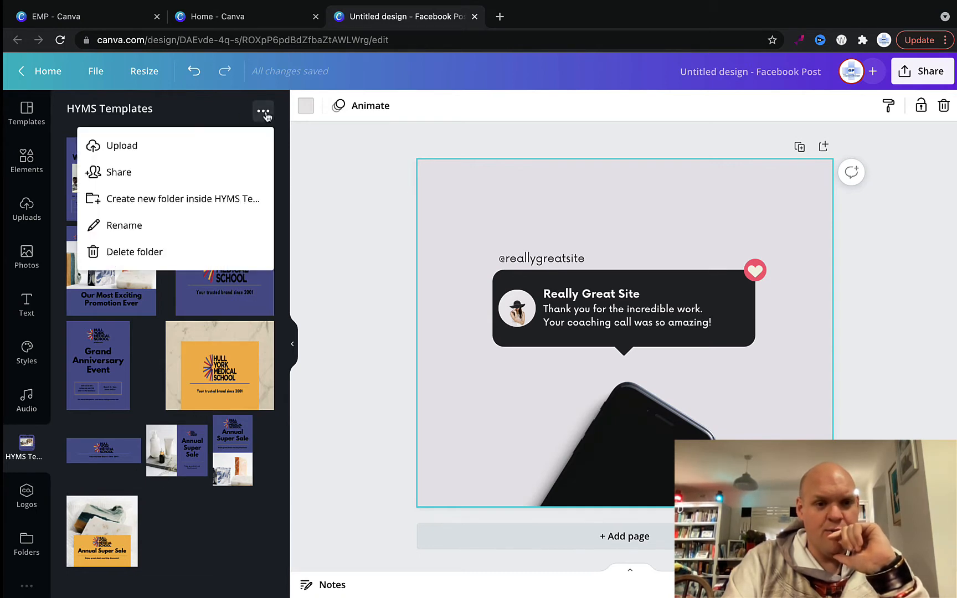
click(27, 540)
click(133, 434)
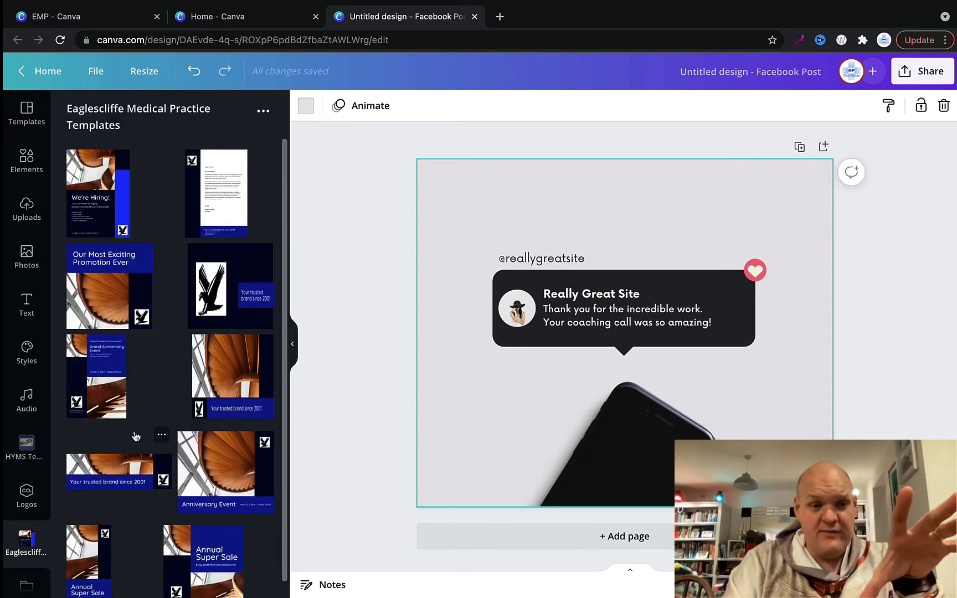
scroll(164, 246, down, 1)
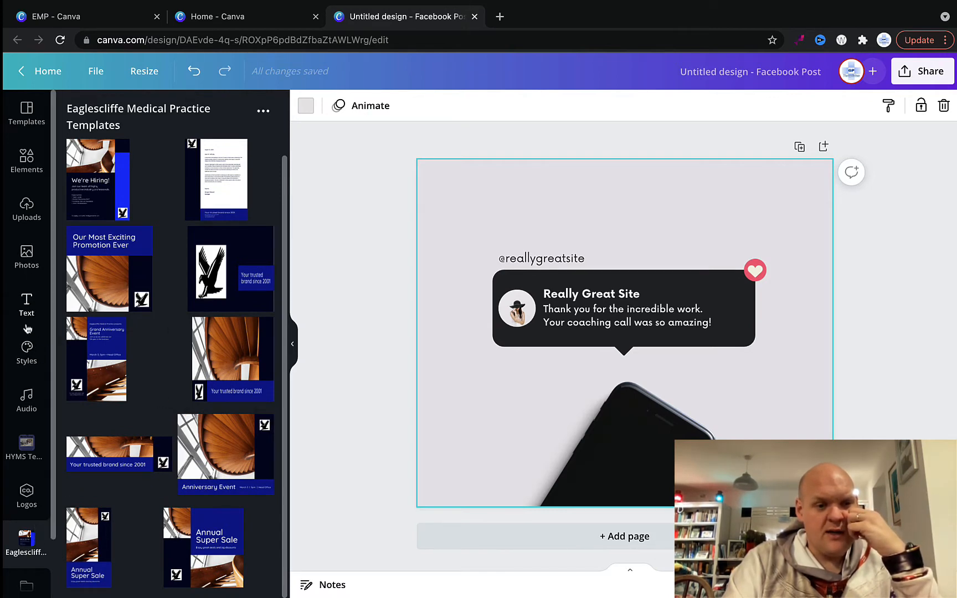
Switch the logo collection to the Eaglescliffe Medical Practice brand kit.
click(27, 494)
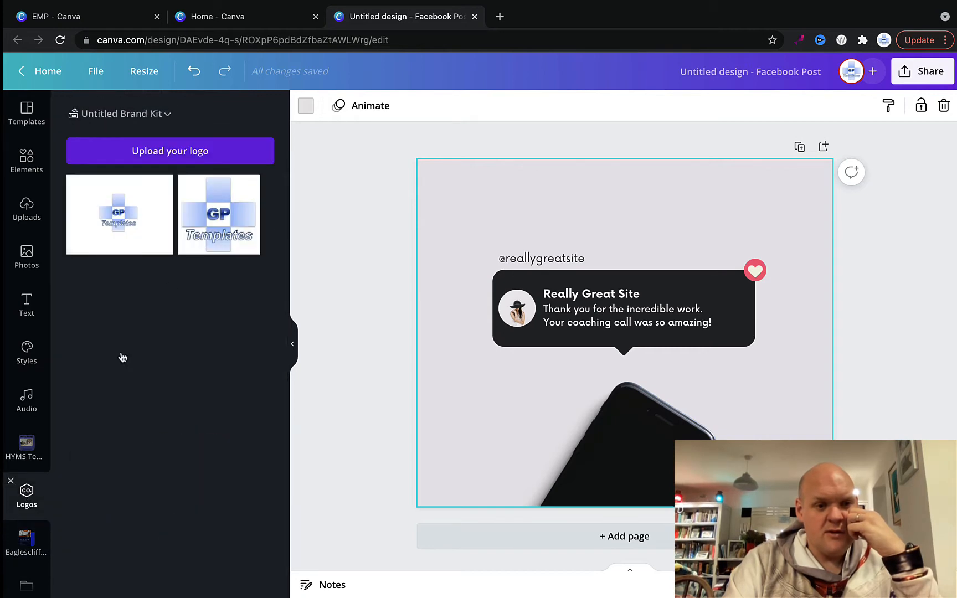
click(164, 113)
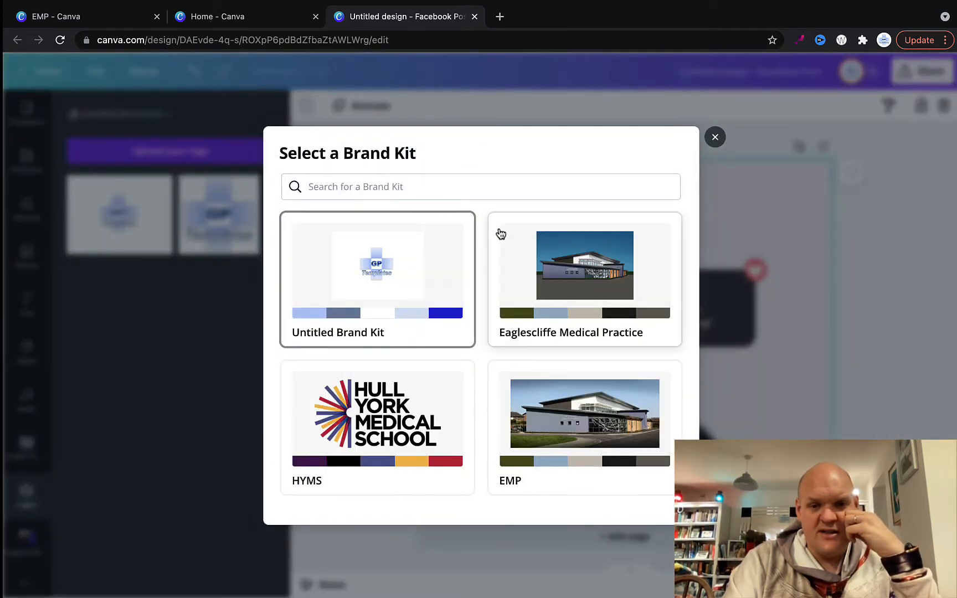
click(575, 322)
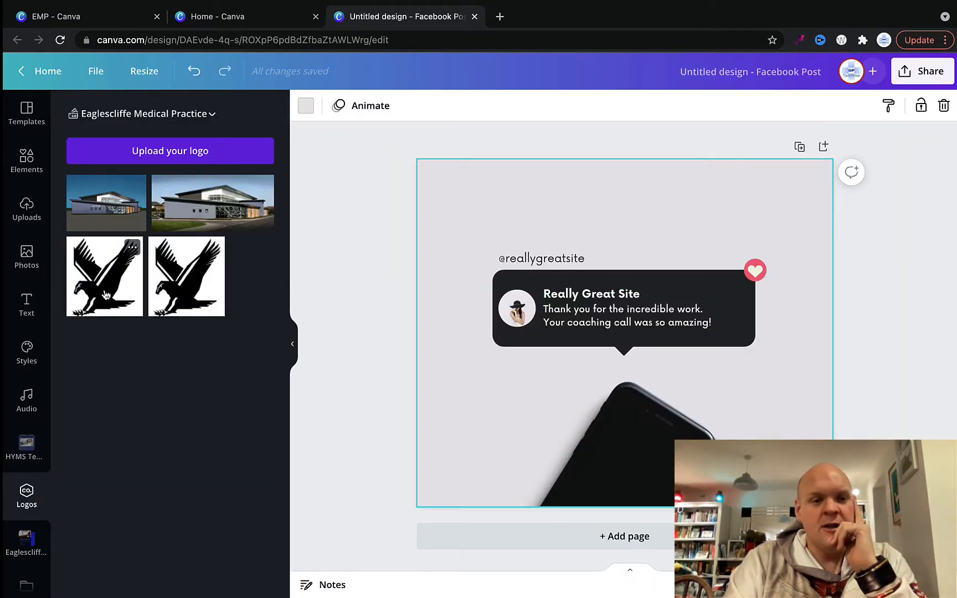
drag(108, 215, 474, 205)
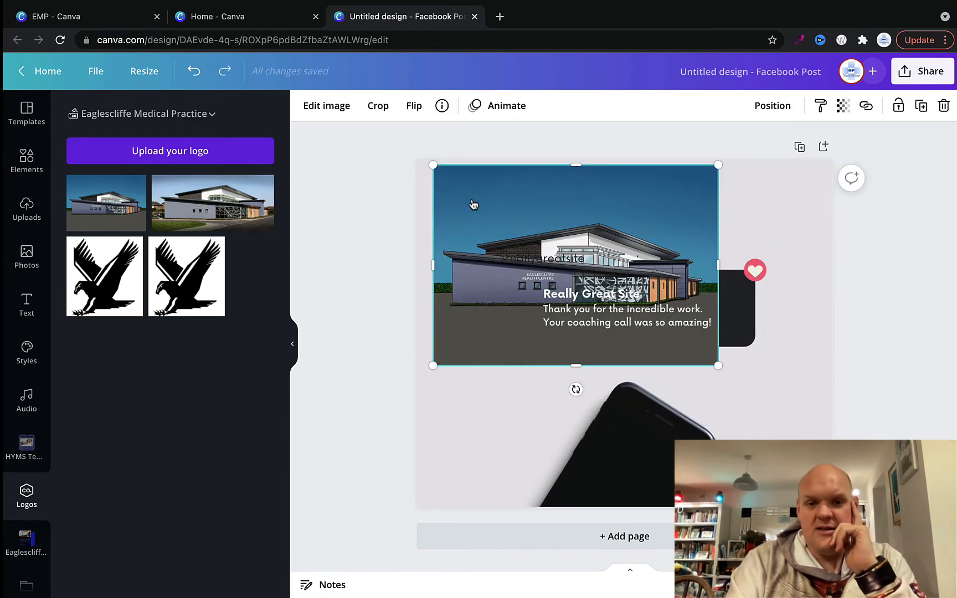
key(Delete)
click(472, 202)
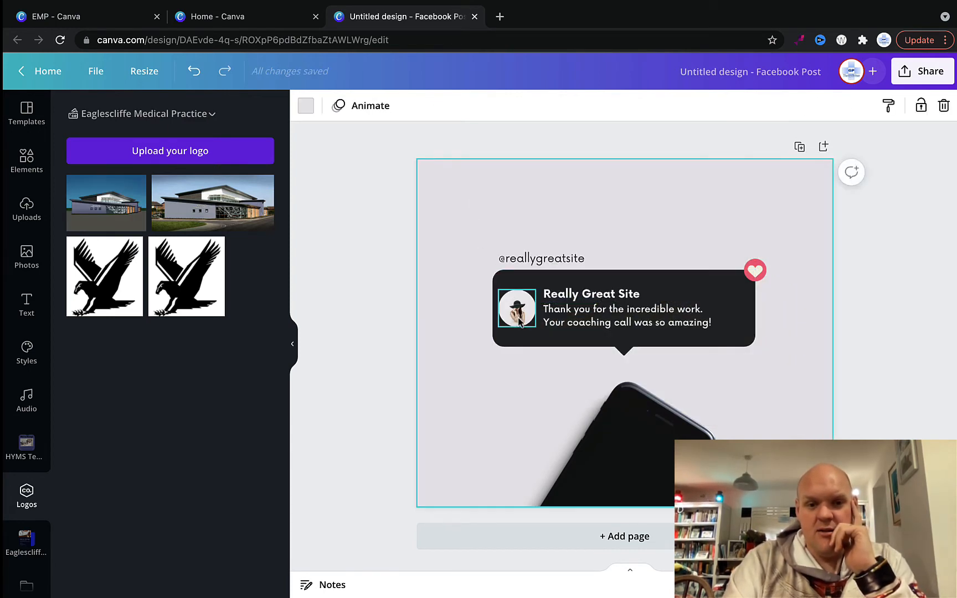
Replace the message bubble's round picture with the eagle logo and change its heading to "Sorry our lines are busy".
drag(106, 299, 505, 315)
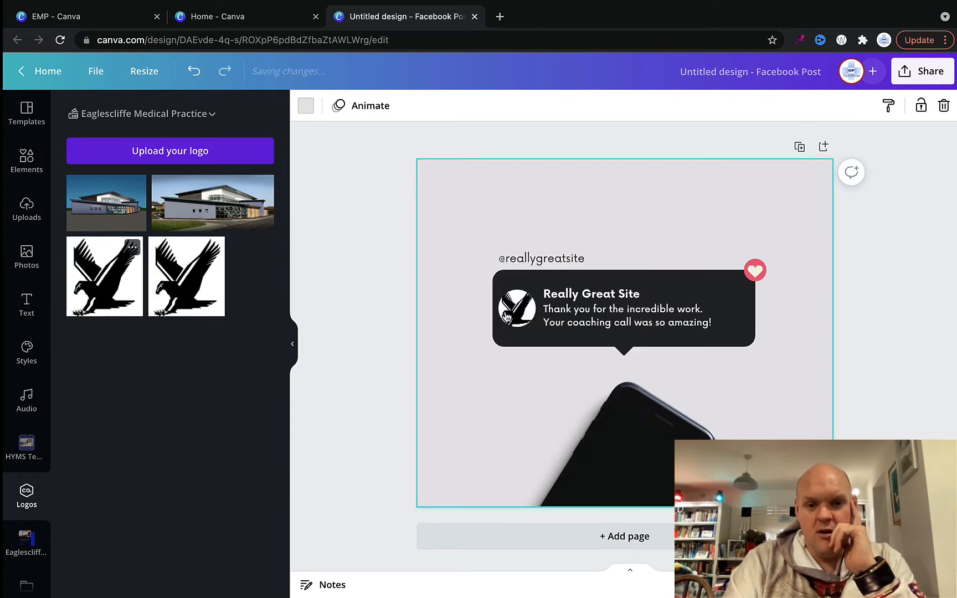
triple_click(636, 297)
key(BackSpace)
text(Sorry out)
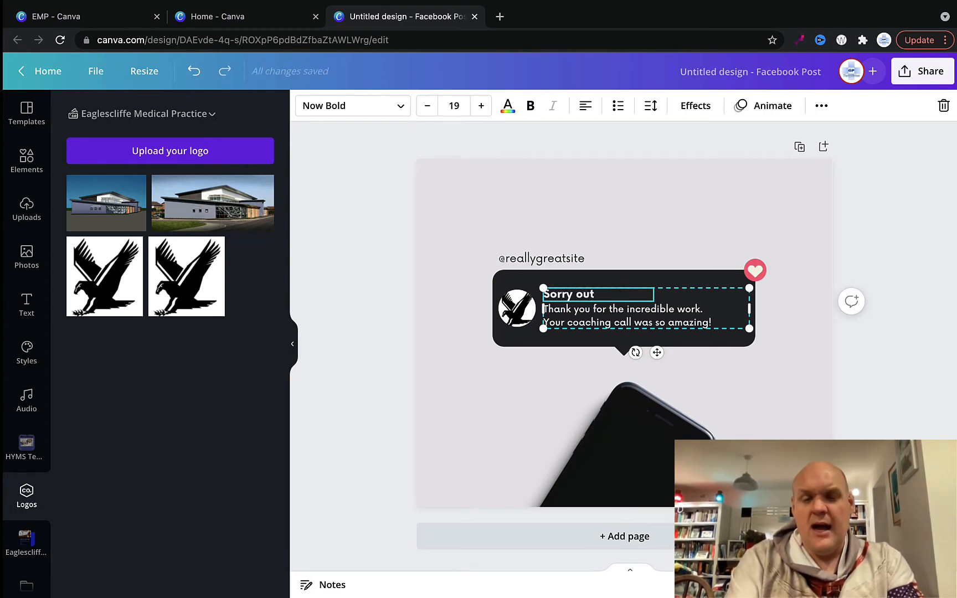
key(BackSpace)
text(r lines are busy)
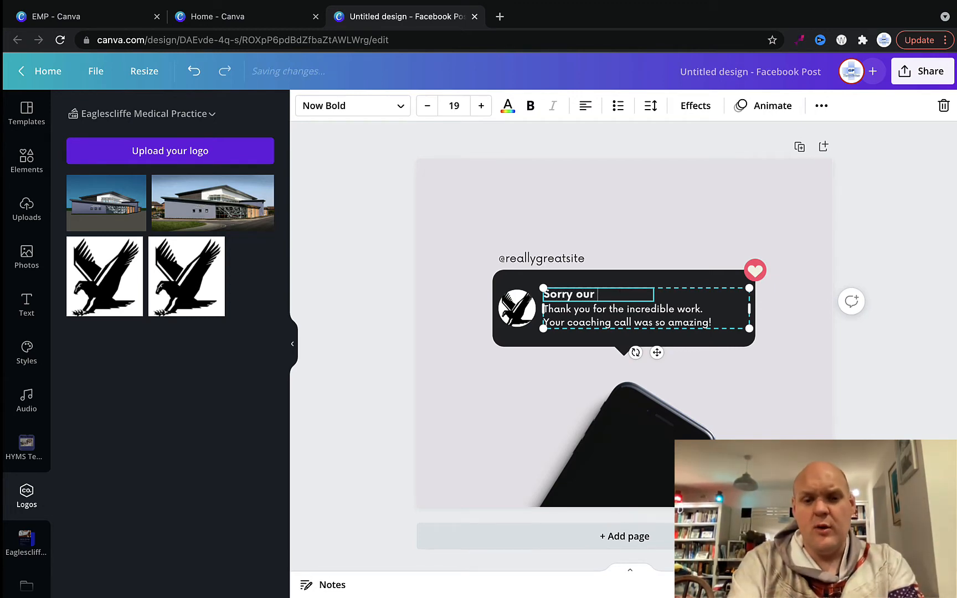
double_click(675, 315)
text(Have you thought about an econsult)
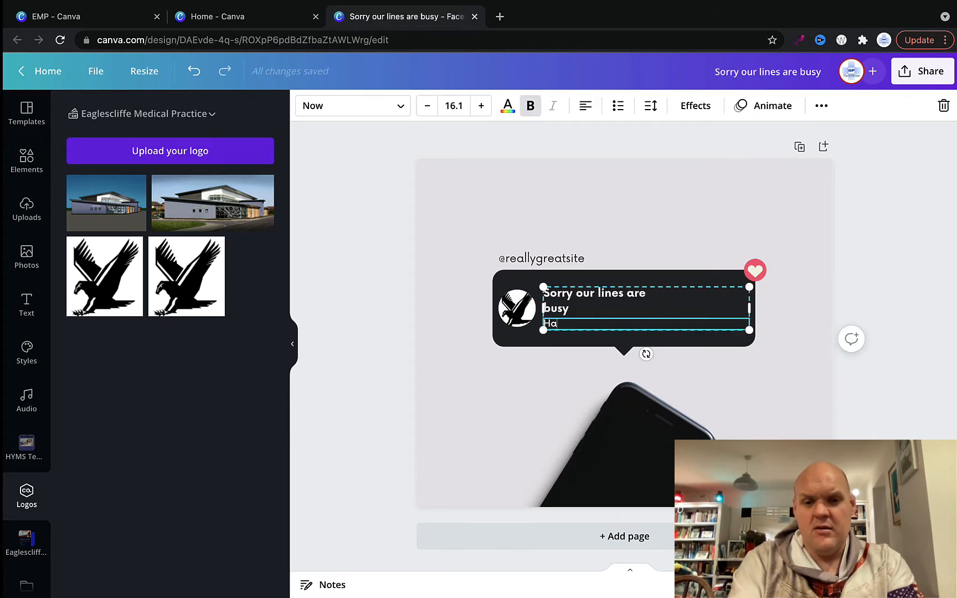
double_click(574, 258)
key(BackSpace)
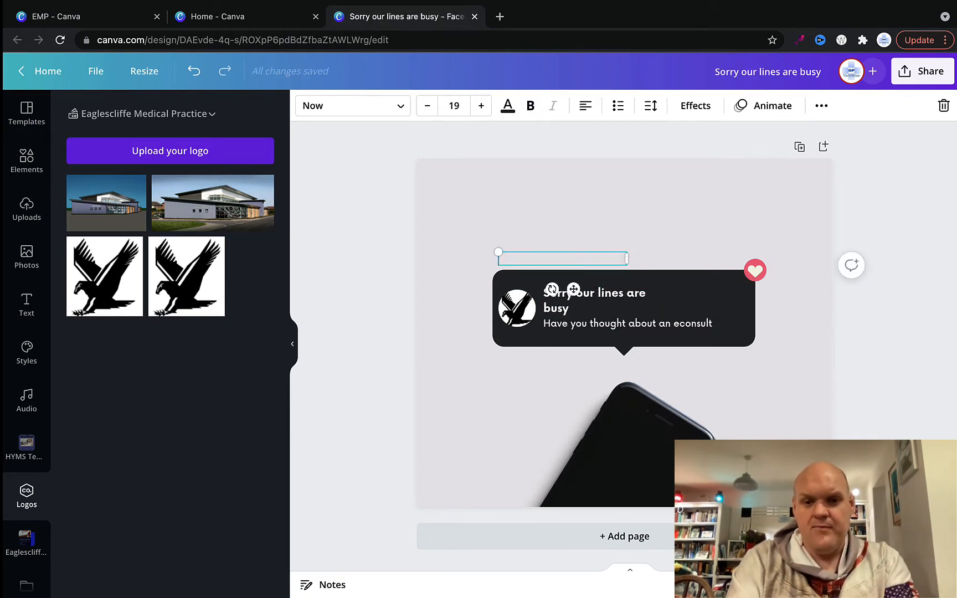
click(705, 328)
text(?)
click(336, 296)
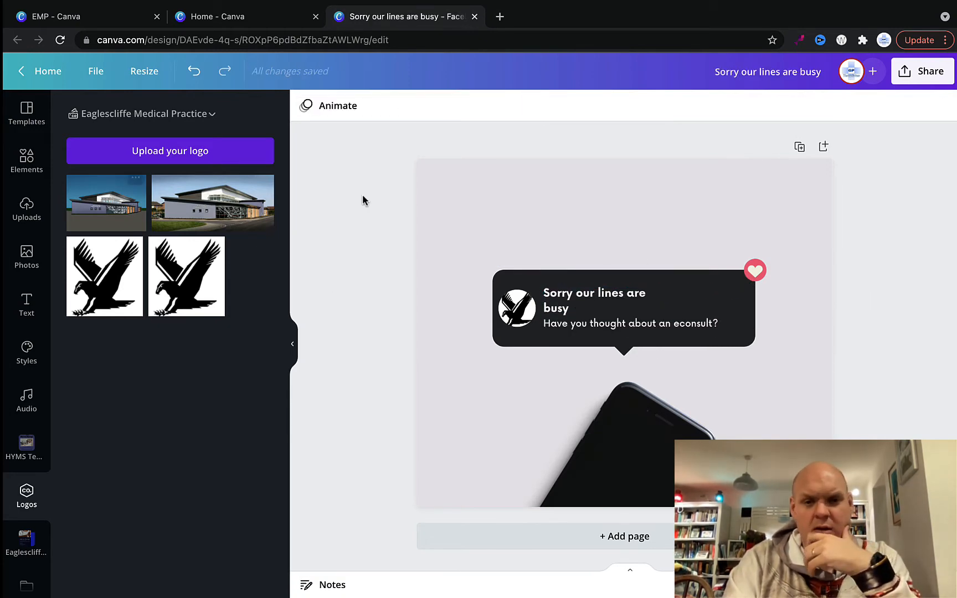
Replace the grey page background with the illustrated health centre building image and set its transparency to 48.
click(451, 216)
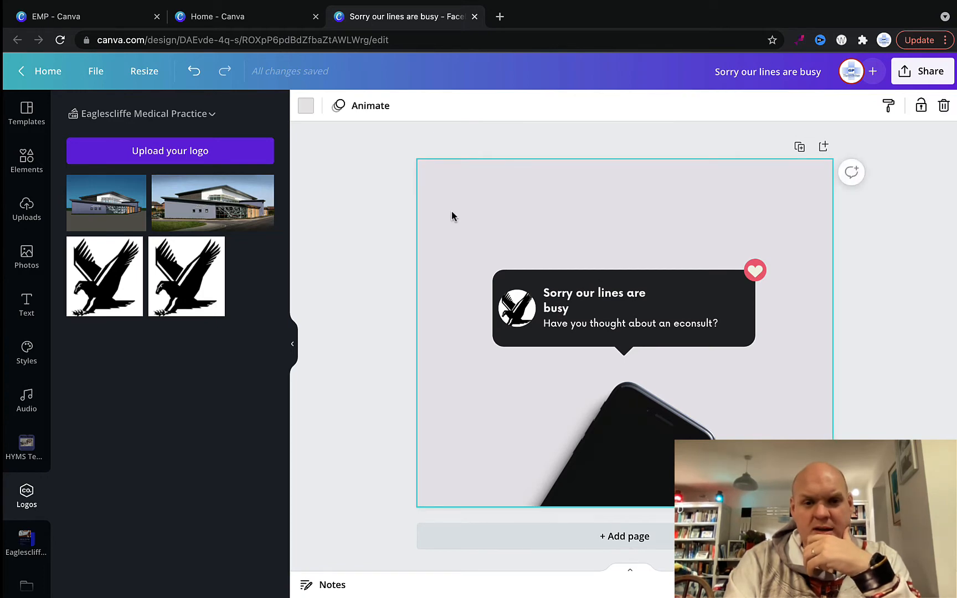
key(BackSpace)
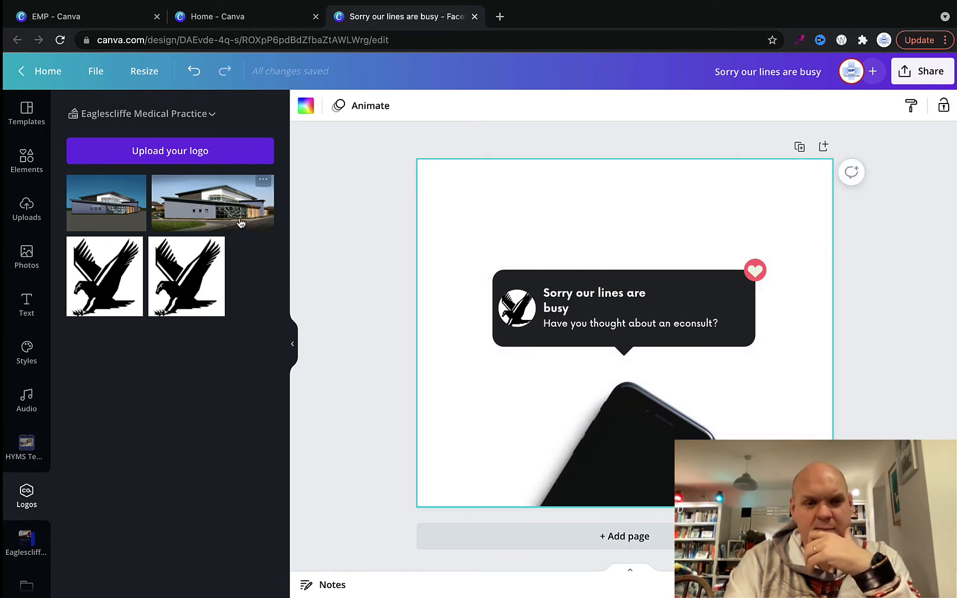
drag(106, 202, 498, 178)
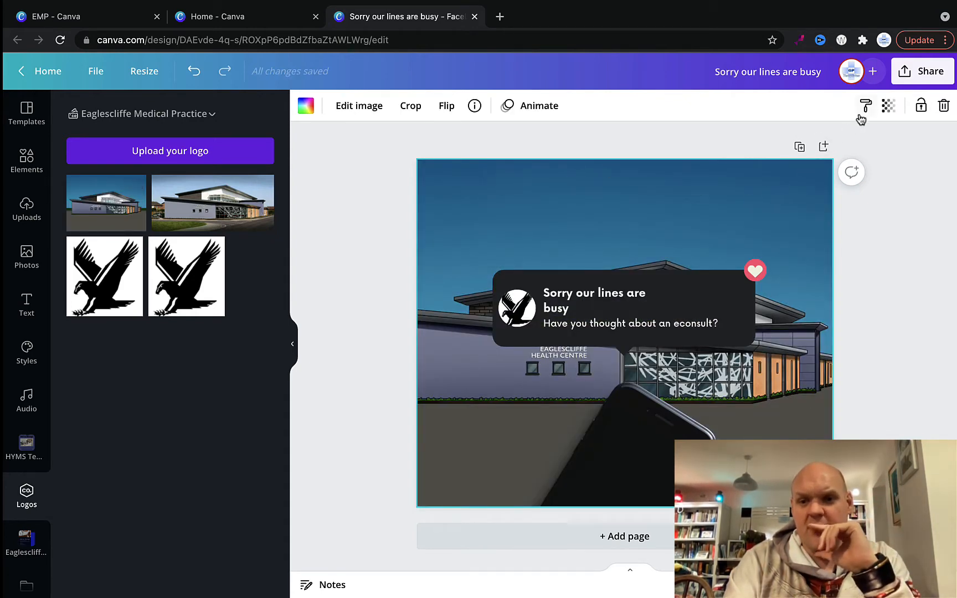
click(889, 105)
drag(840, 152, 801, 149)
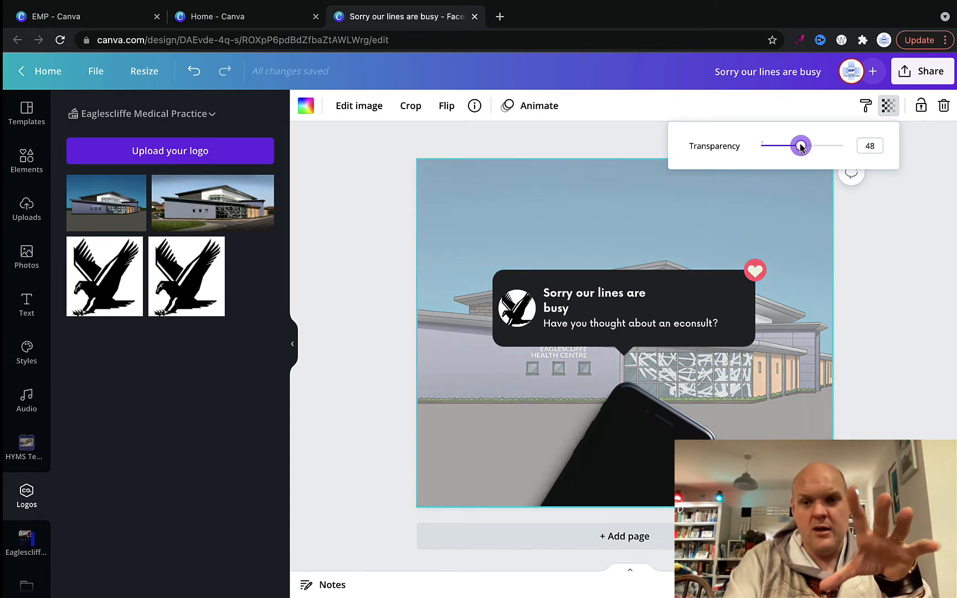
click(861, 271)
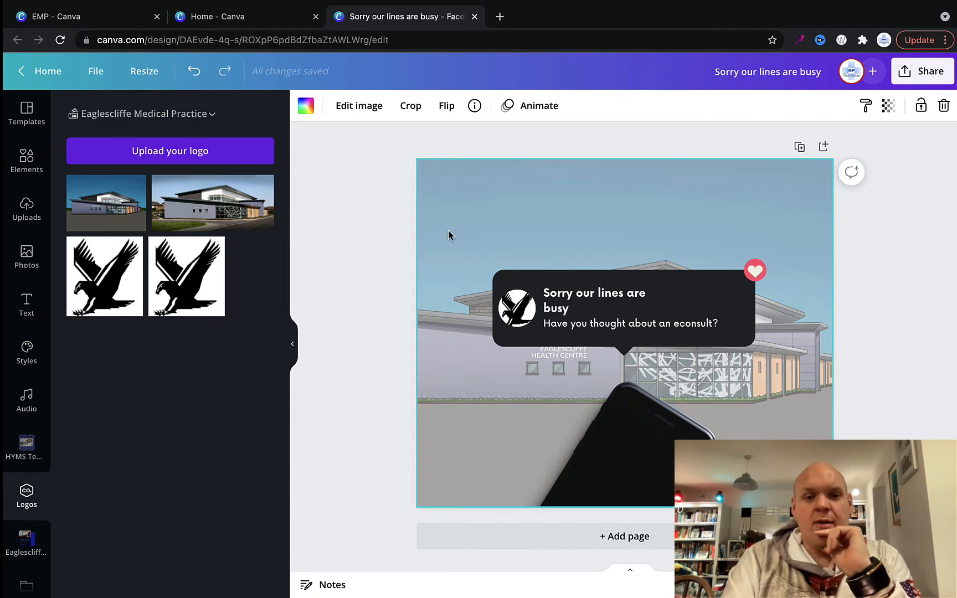
Preview the Breathe, Rise, Tumble, Tectonic and Stomp element animations on the message bubble.
click(649, 283)
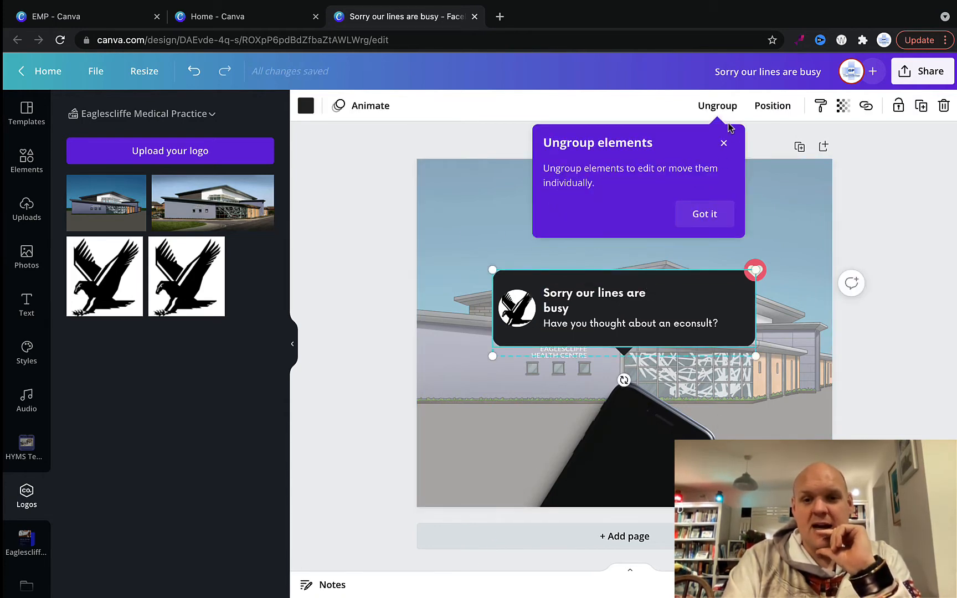
click(715, 215)
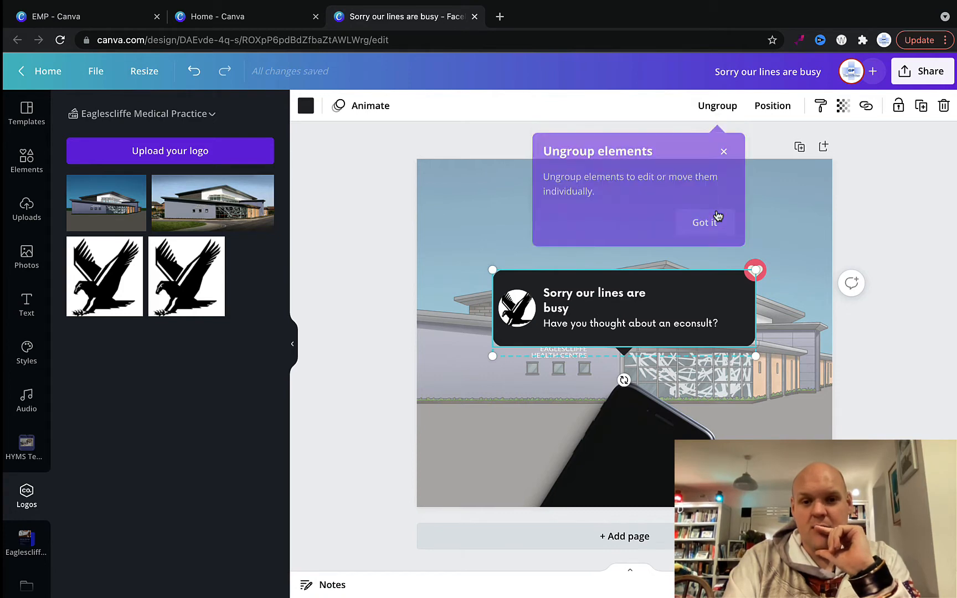
click(390, 112)
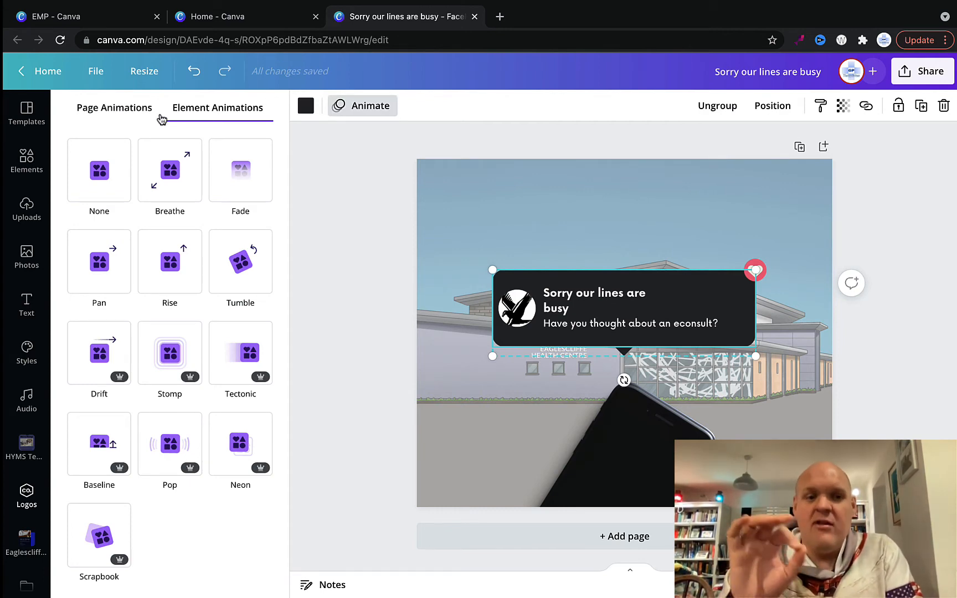
click(165, 182)
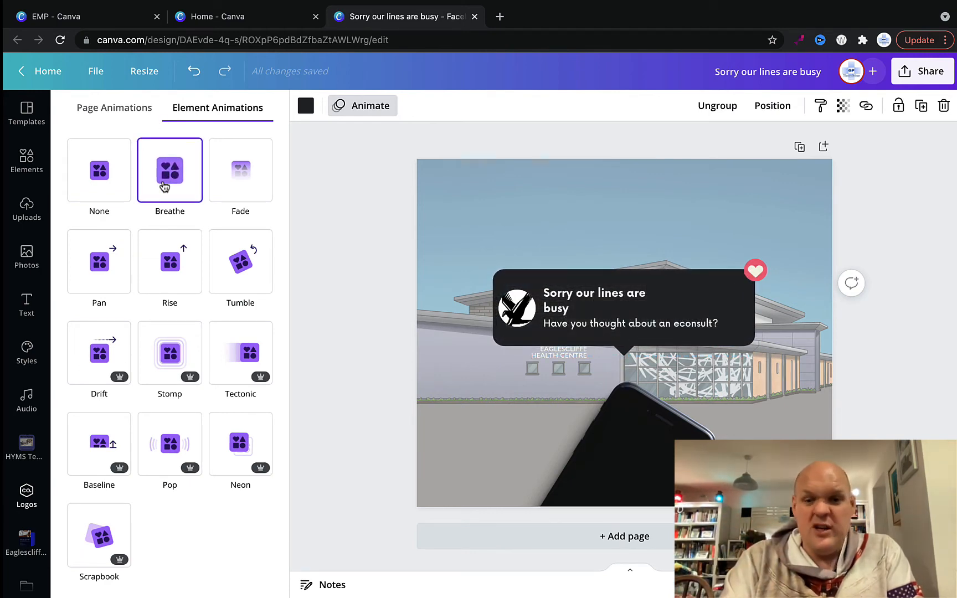
click(179, 262)
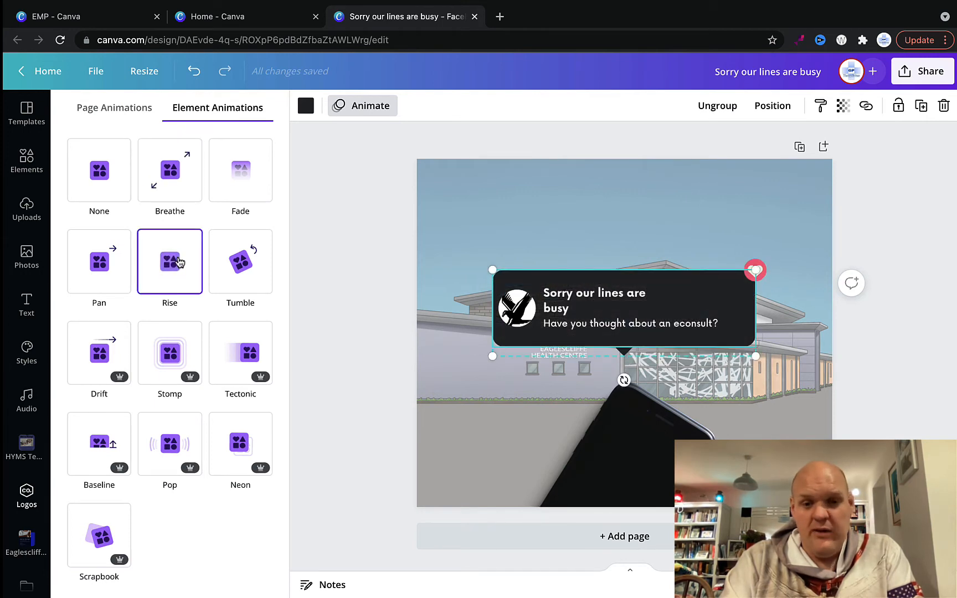
click(236, 267)
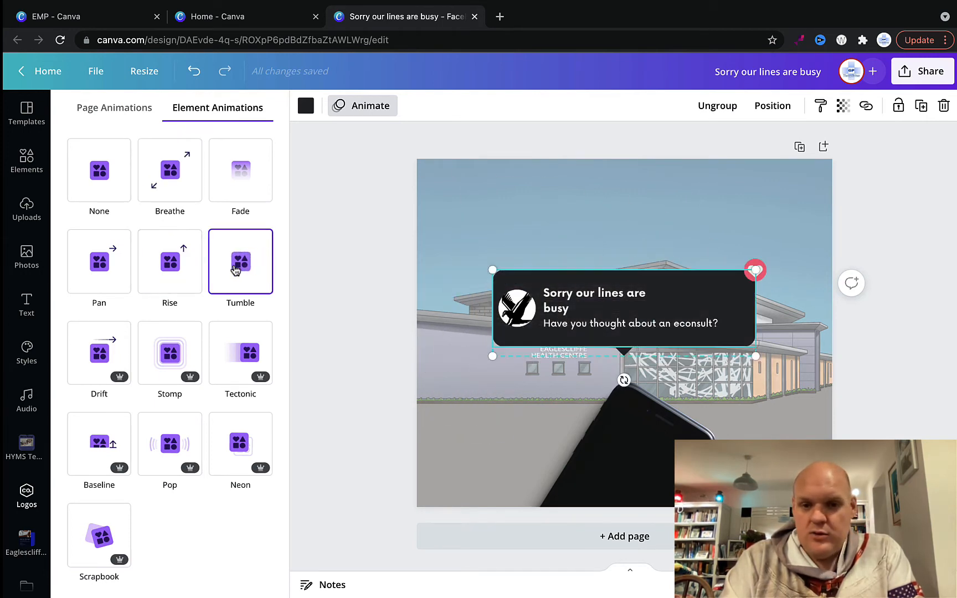
click(234, 346)
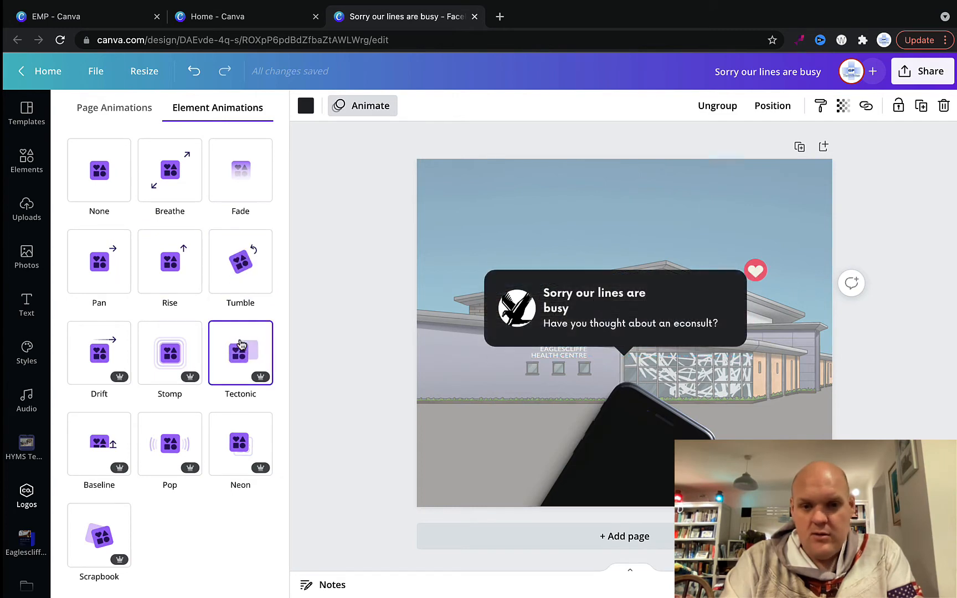
click(188, 349)
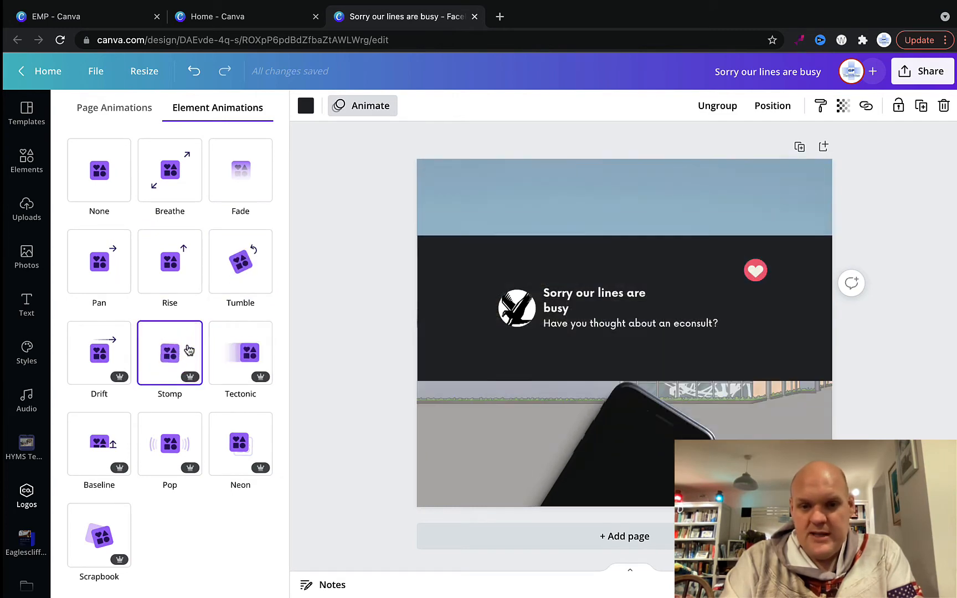
Recolour the message bubble and its small pointer with the dark navy blue from the Eaglescliffe Medical Practice Palette.
click(306, 105)
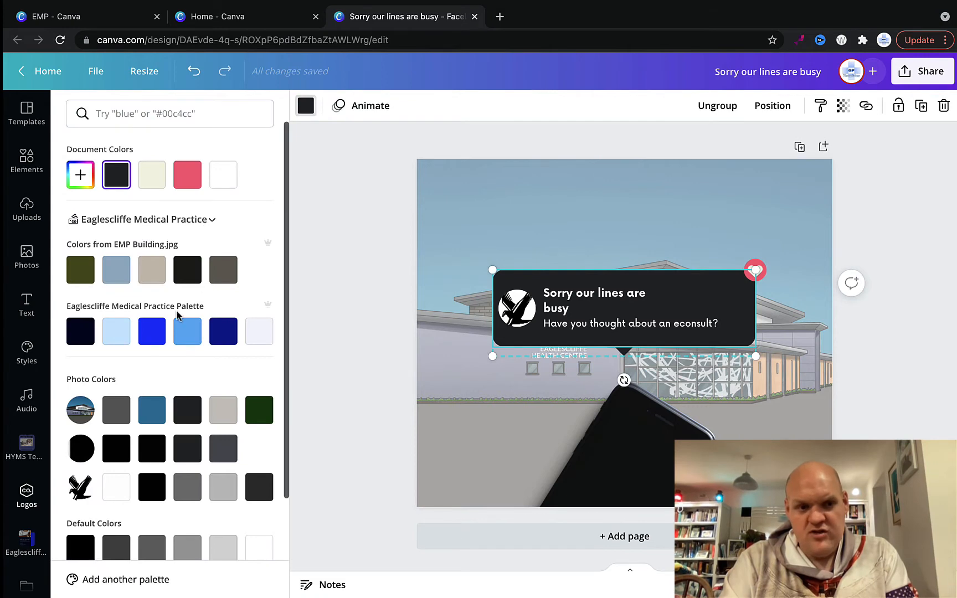
click(222, 342)
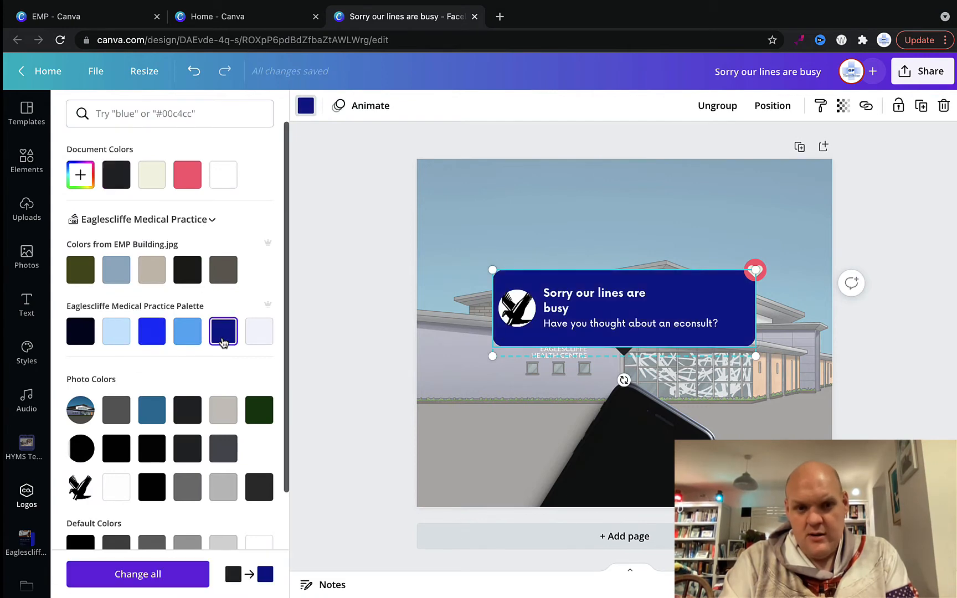
click(624, 349)
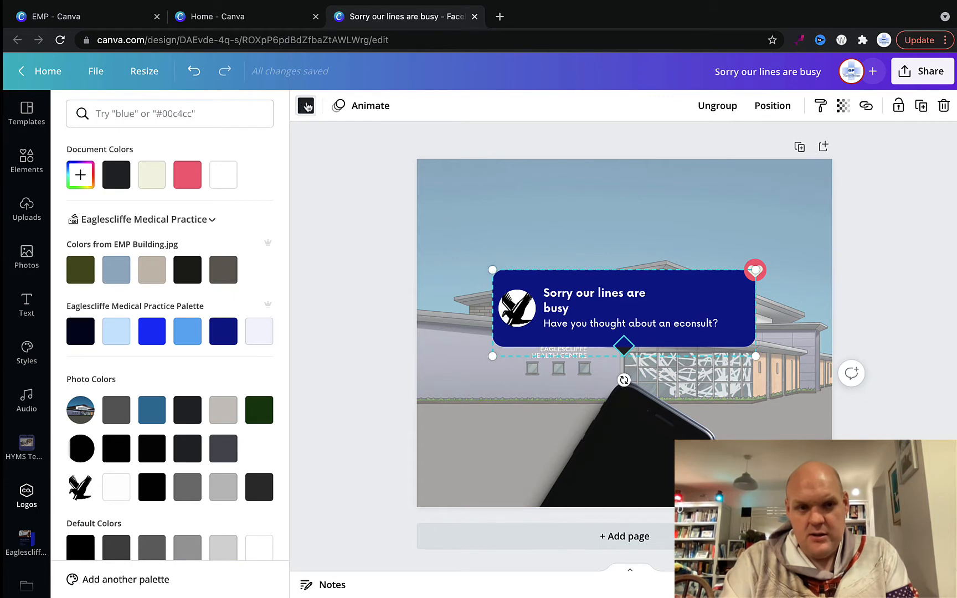
click(305, 105)
click(305, 105)
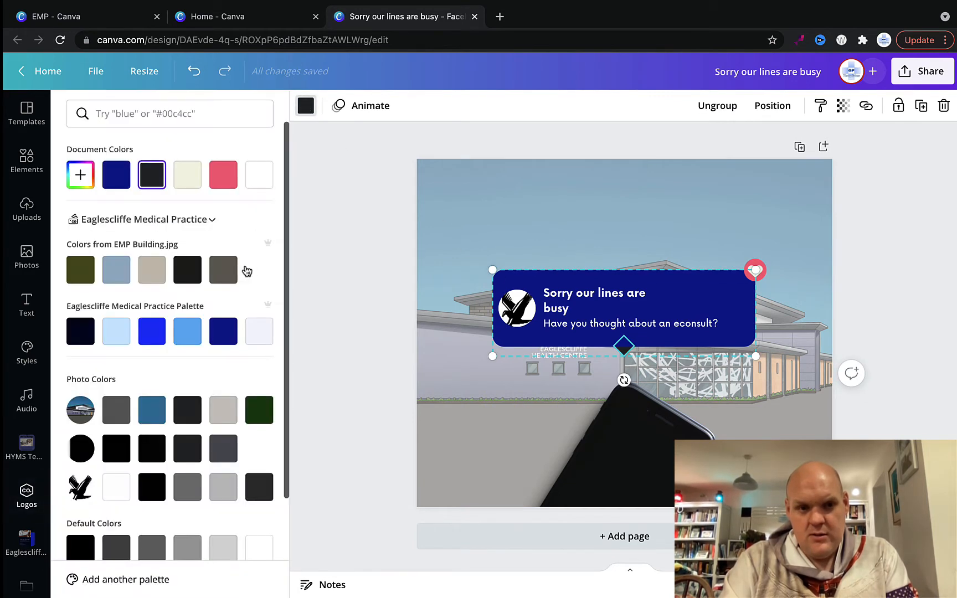
click(222, 331)
click(367, 335)
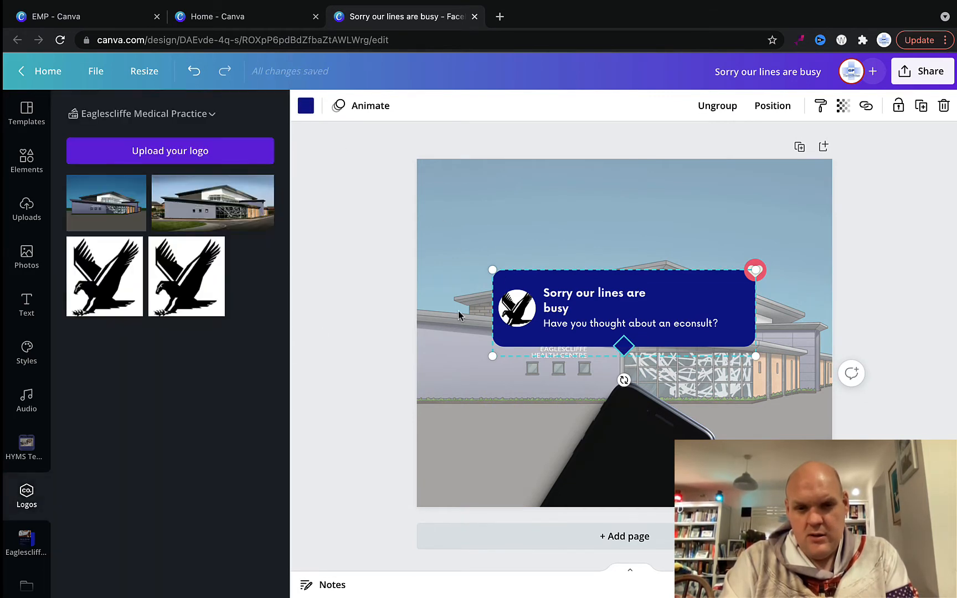
Apply the Pop animation to both the navy message bubble and its pointer.
click(608, 315)
click(613, 435)
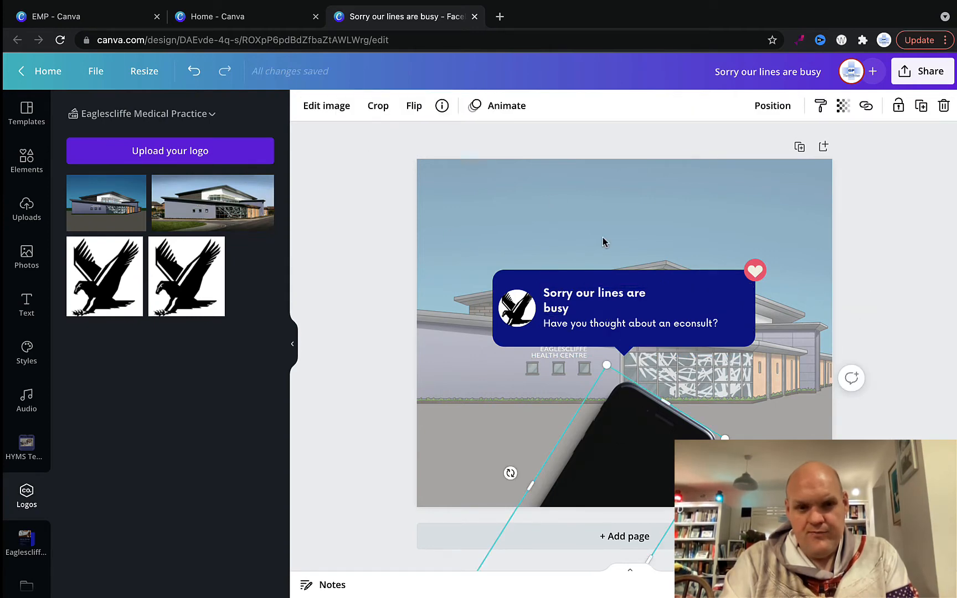
click(612, 283)
click(373, 107)
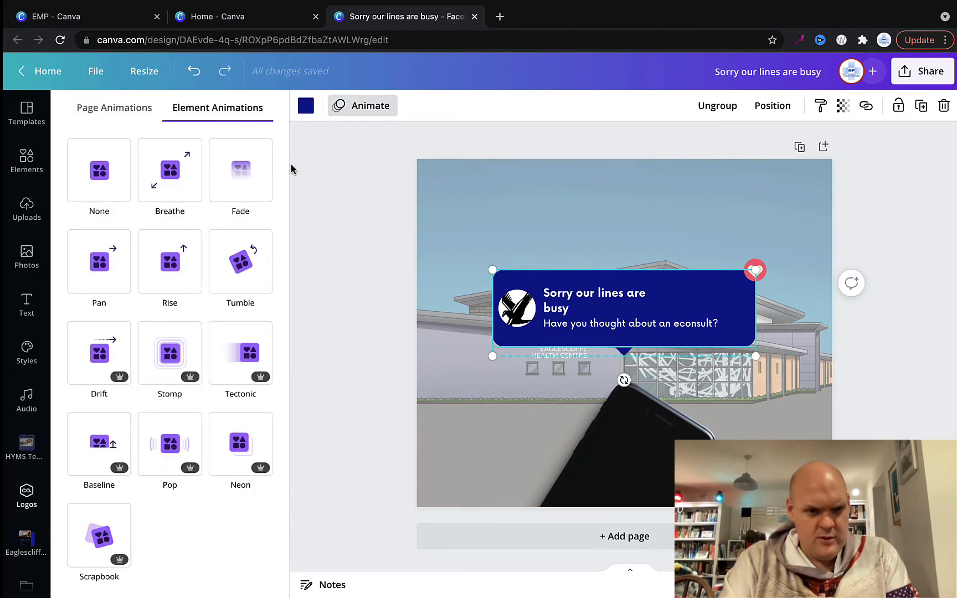
click(186, 456)
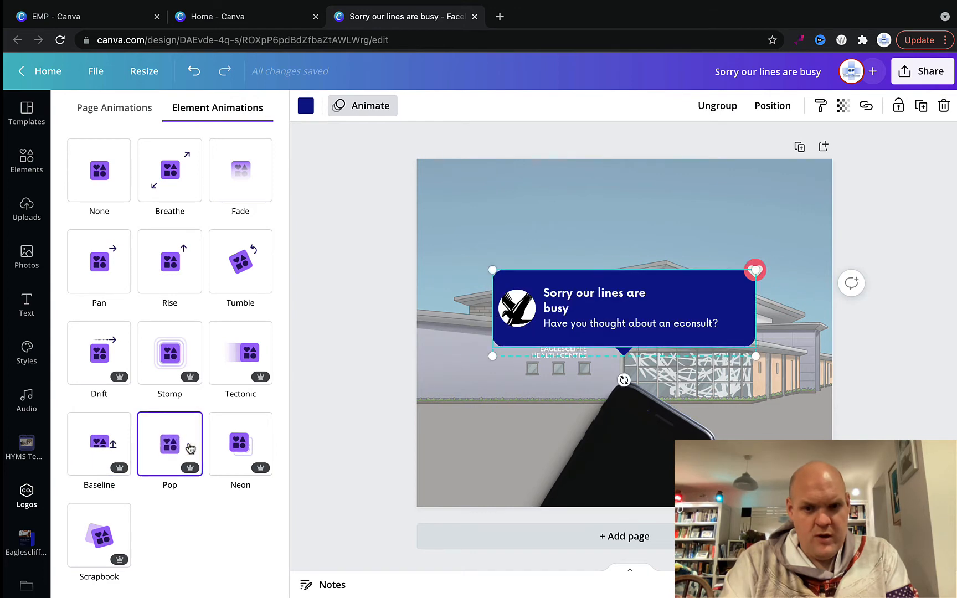
click(188, 447)
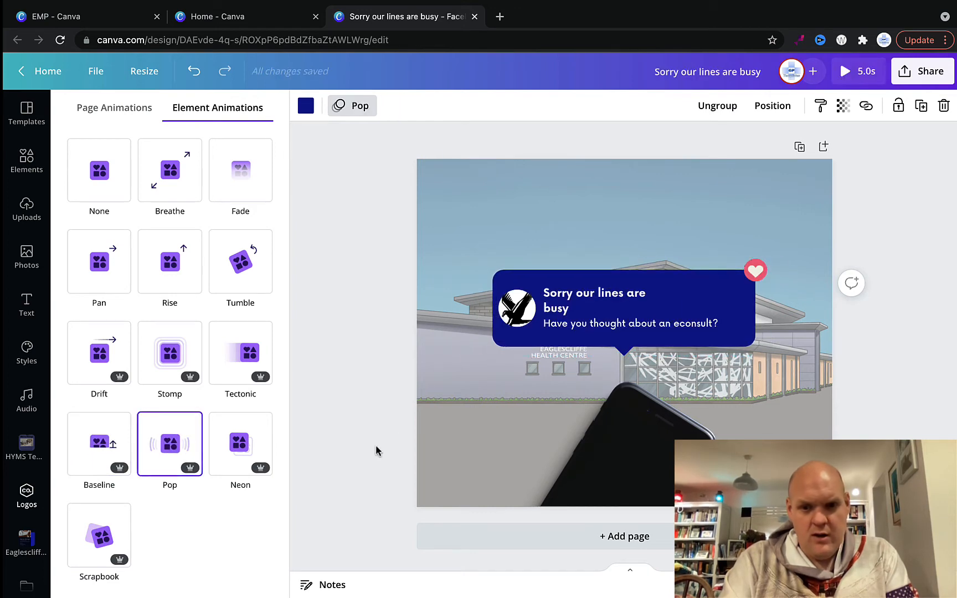
click(622, 357)
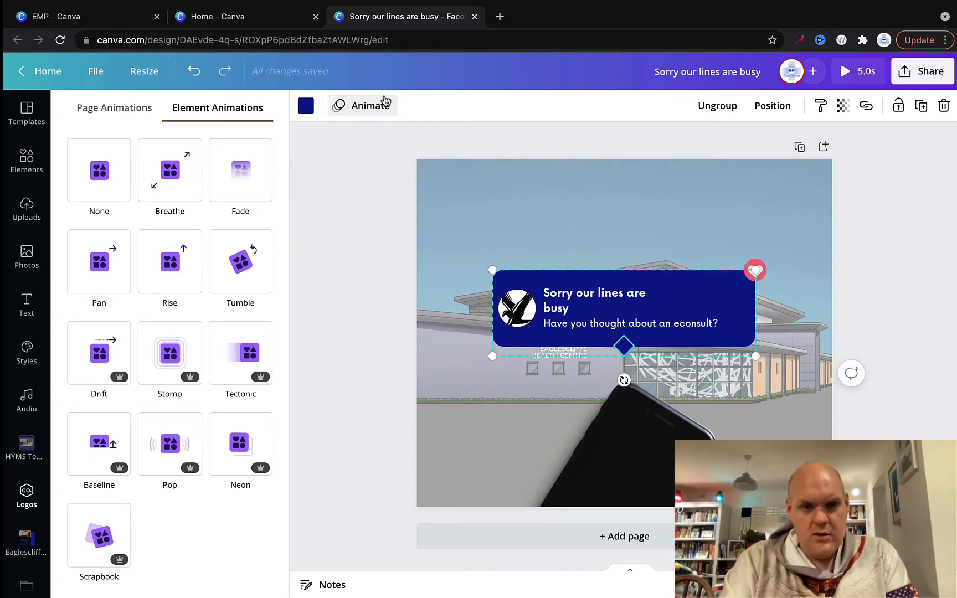
click(181, 440)
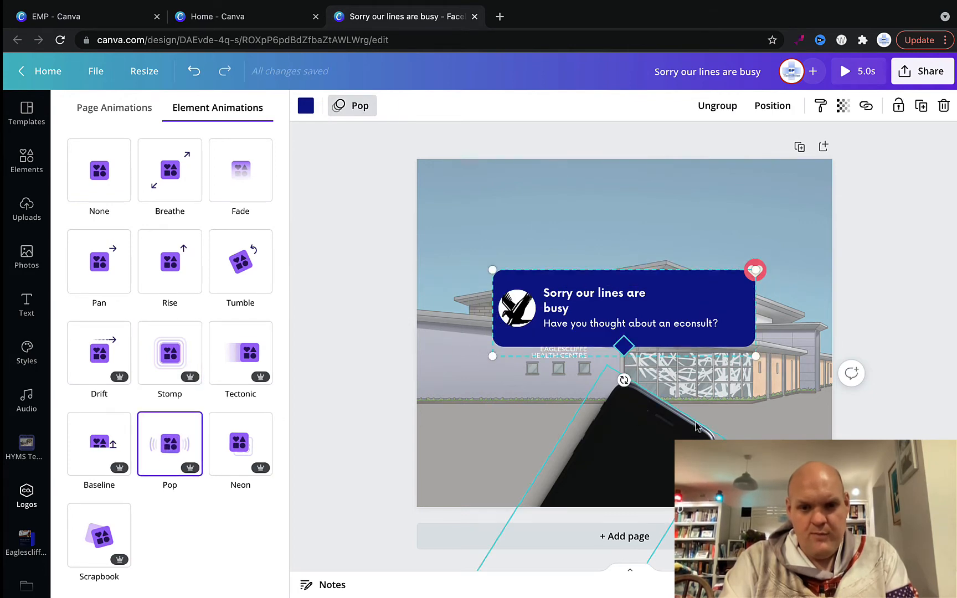
Apply the Rise animation to the phone image and the Stomp animation to the round eagle logo.
click(667, 441)
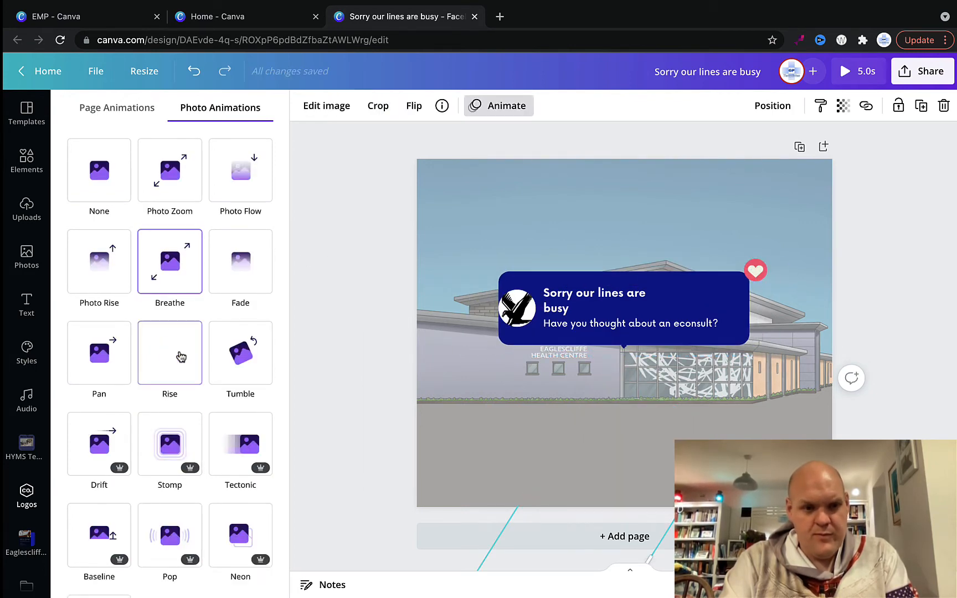
click(180, 356)
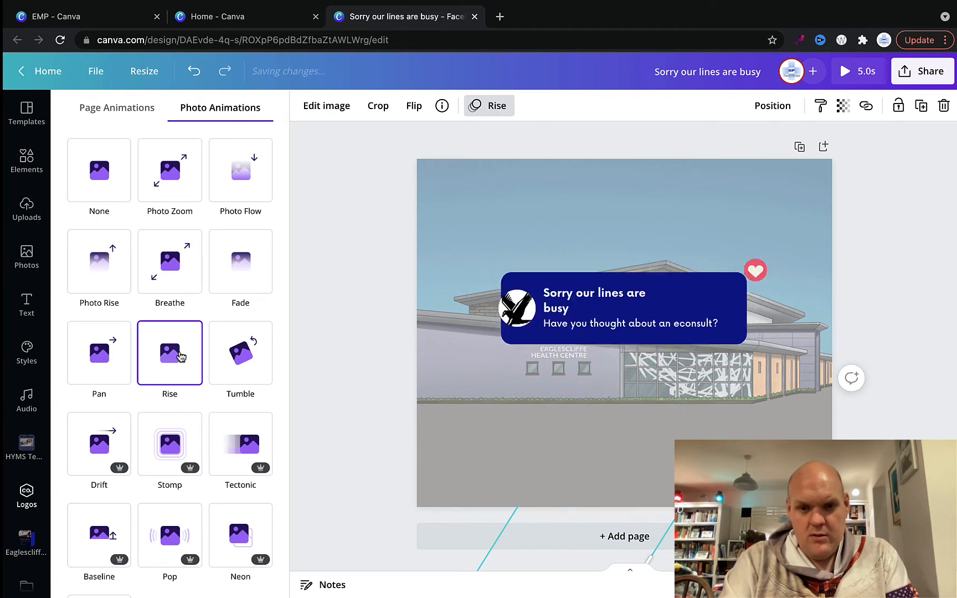
click(524, 304)
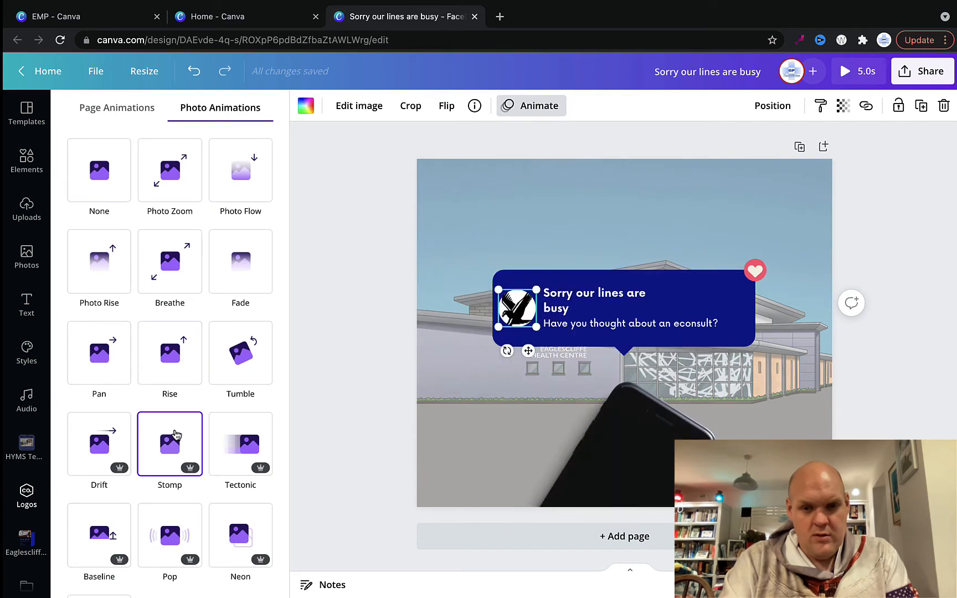
click(175, 435)
Apply the Stomp animation to the heart on the bubble's corner and play a preview of the animated post.
click(755, 275)
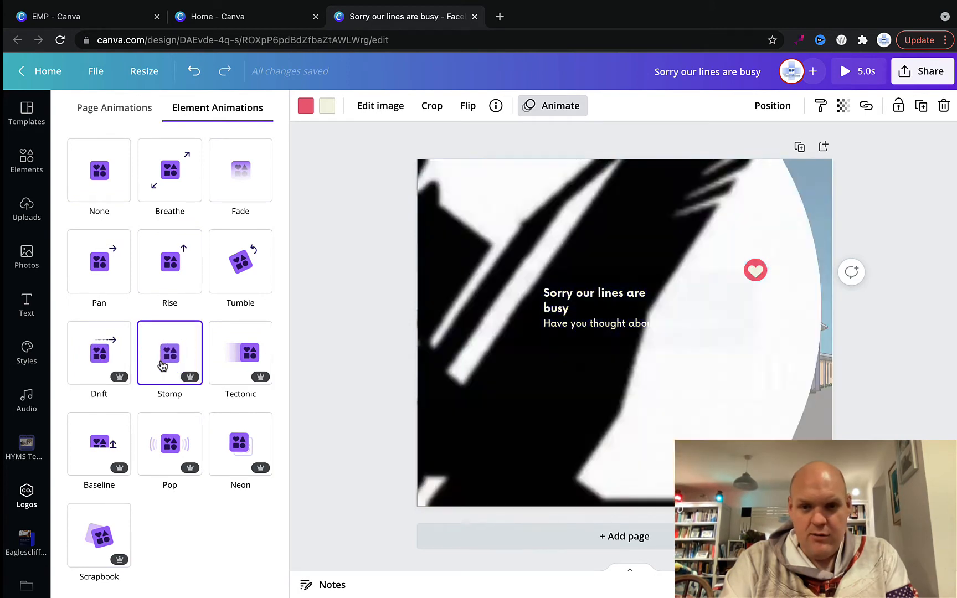
click(162, 366)
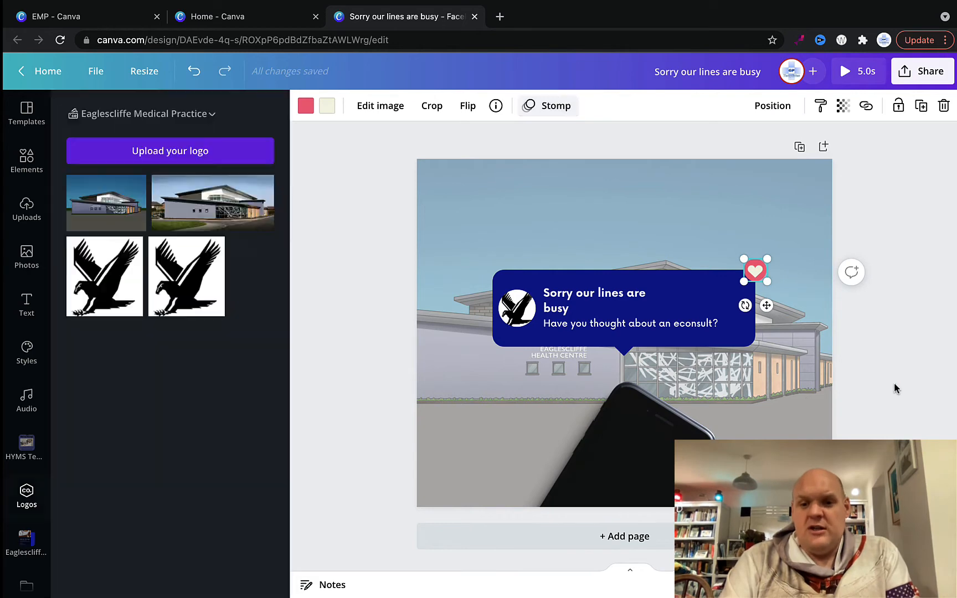
click(895, 383)
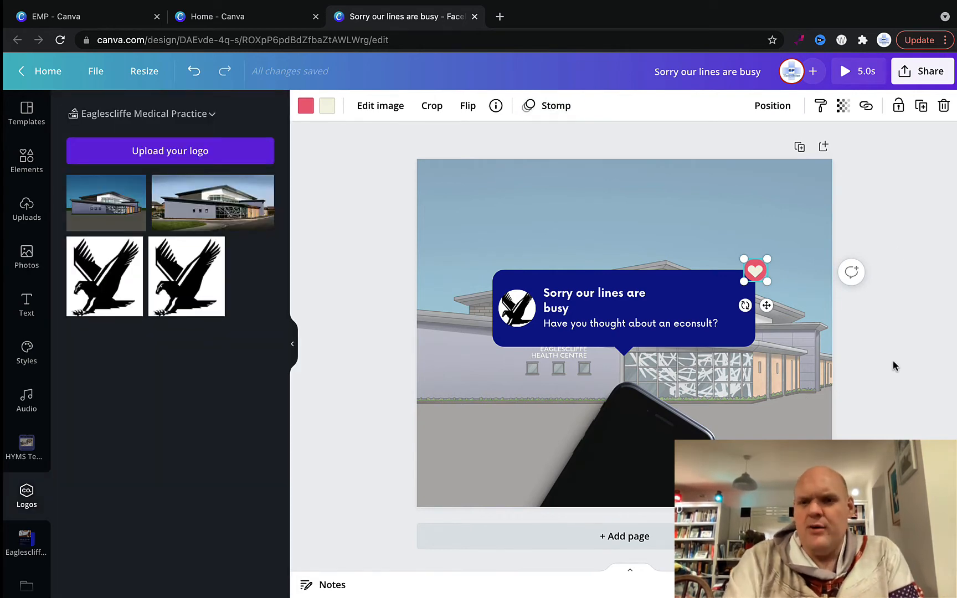
click(845, 72)
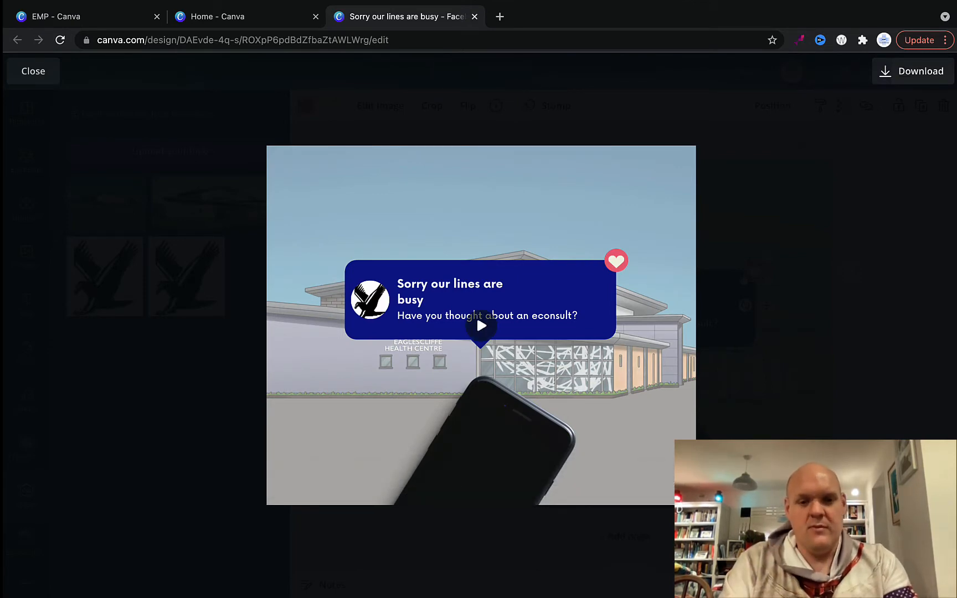
key(Escape)
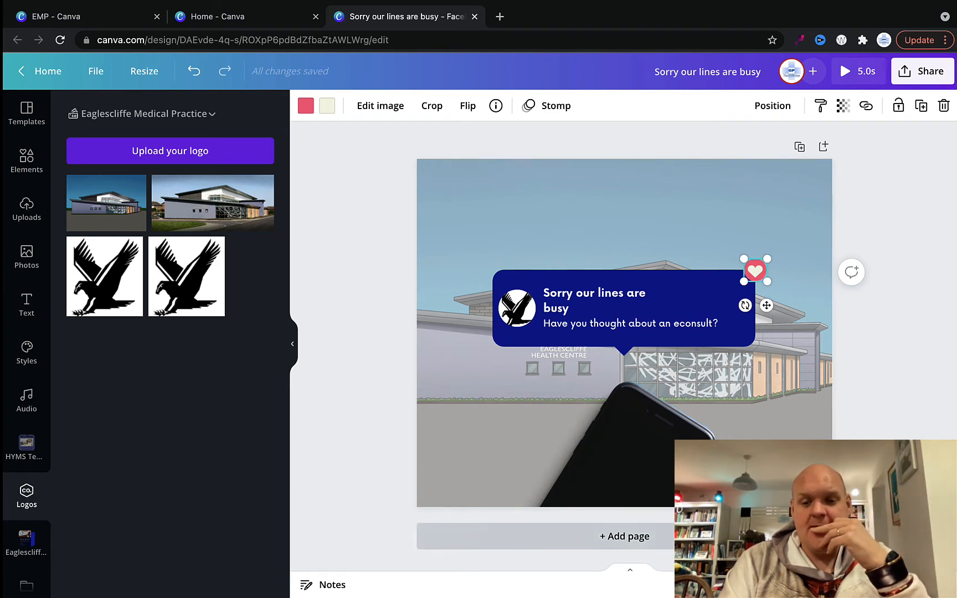
Duplicate the "Sorry our lines are busy" page to create a second page with the same design, discarding the blank added page.
click(625, 537)
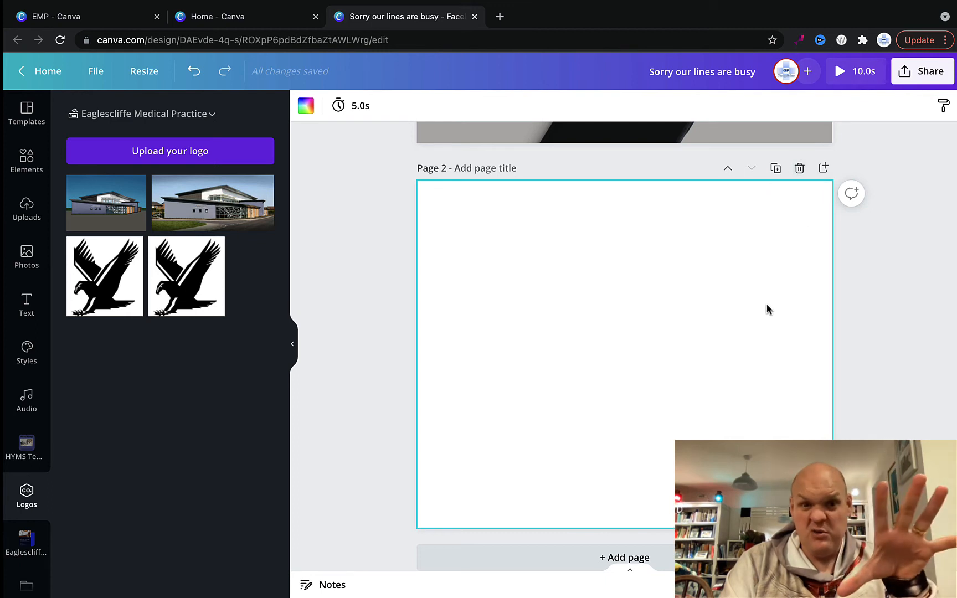
click(801, 169)
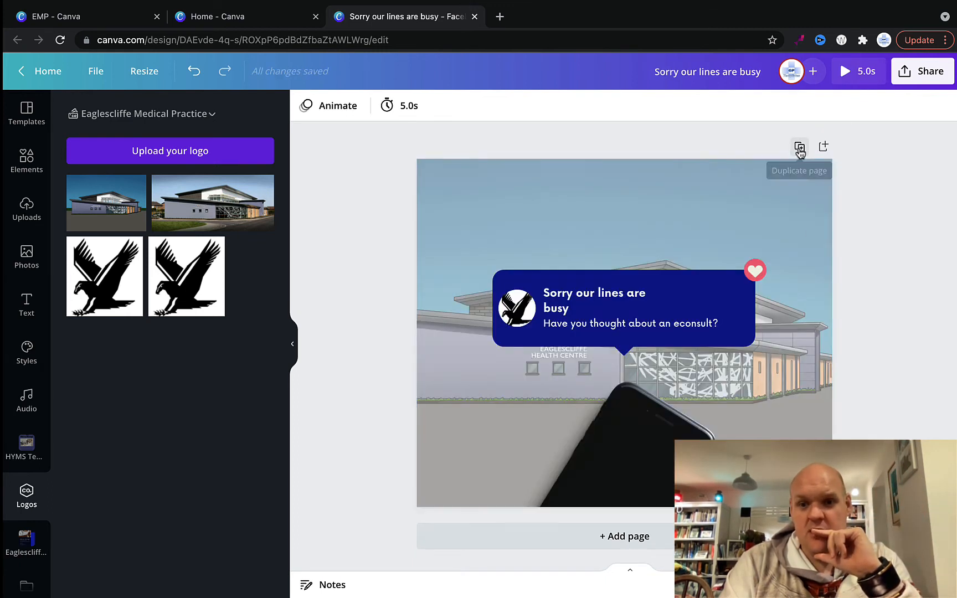
click(799, 148)
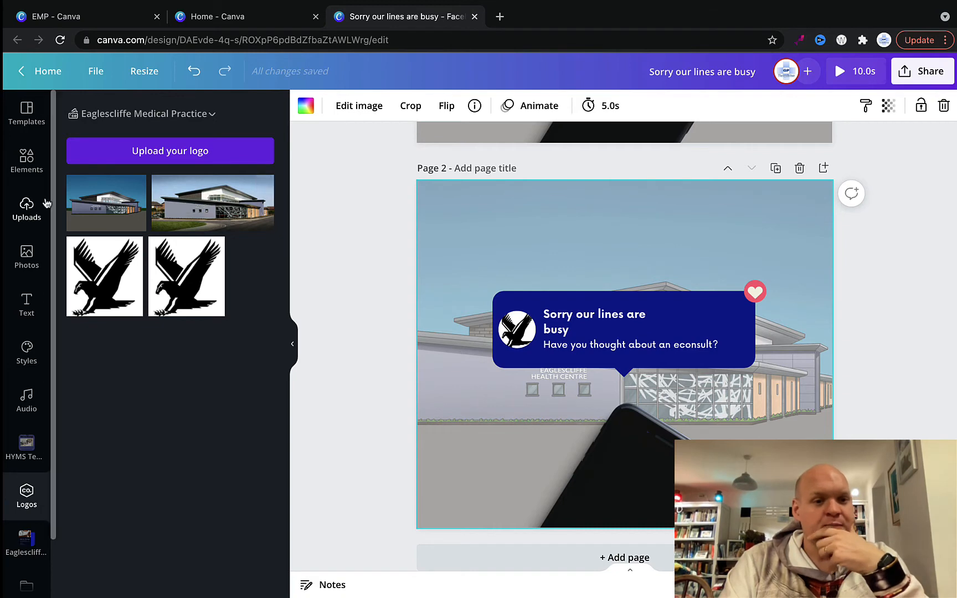
Upload the econsult logo screenshot from the Desktop folder to the design's media.
click(28, 214)
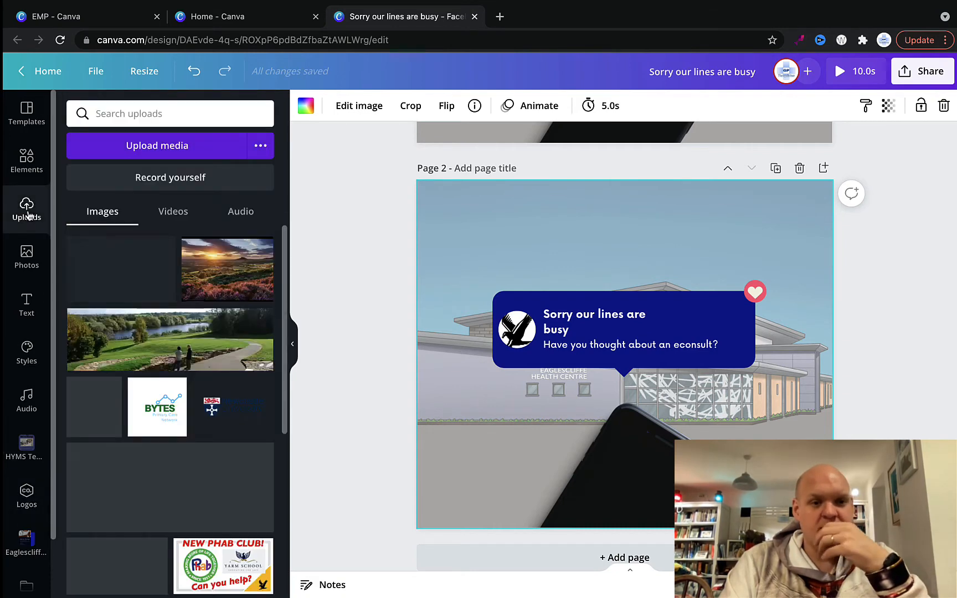
click(160, 155)
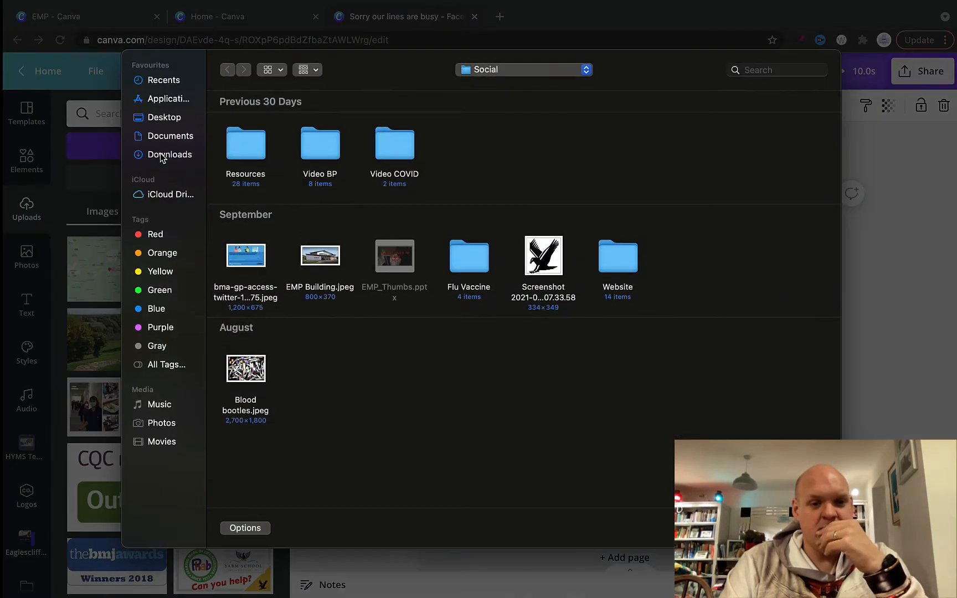
click(160, 118)
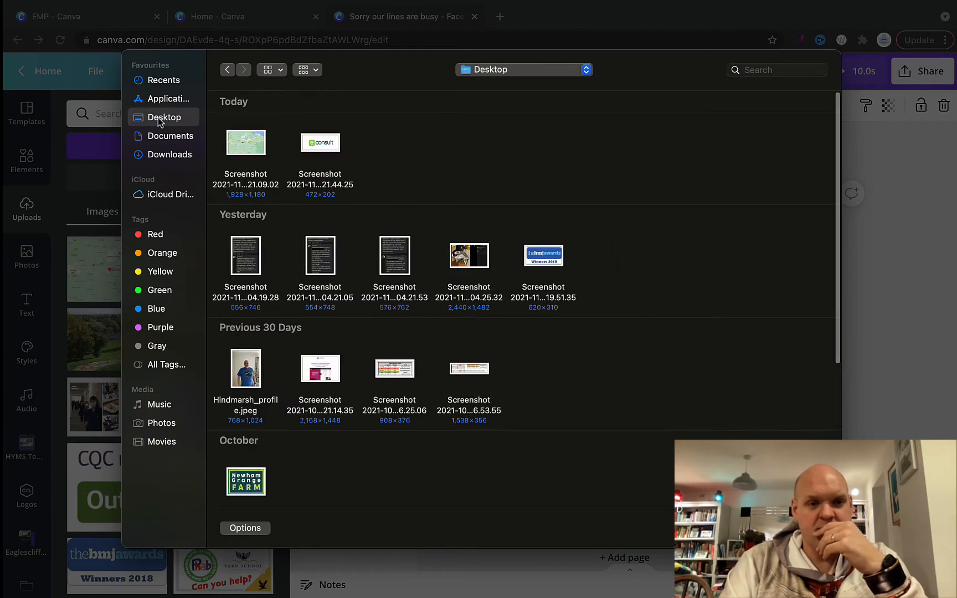
double_click(321, 143)
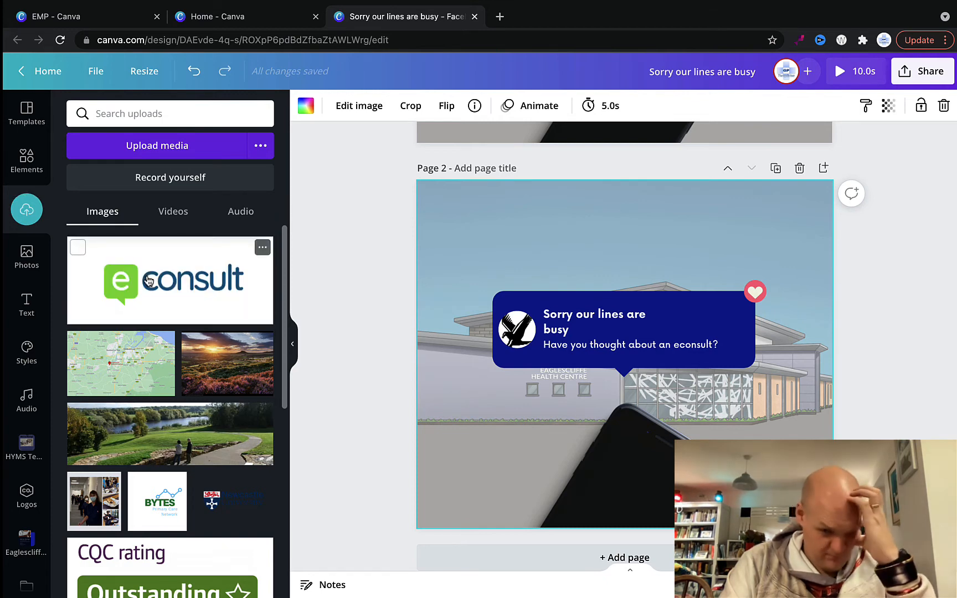
Place the econsult logo on page 2, resize it, tilt it clockwise and position it above the bubble's heart corner.
drag(148, 281, 652, 221)
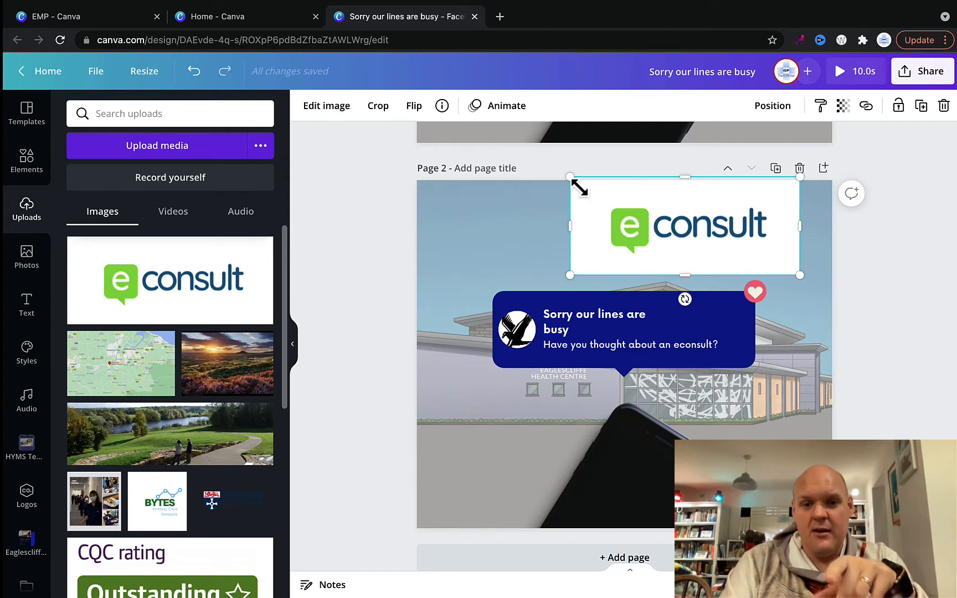
drag(571, 176, 680, 223)
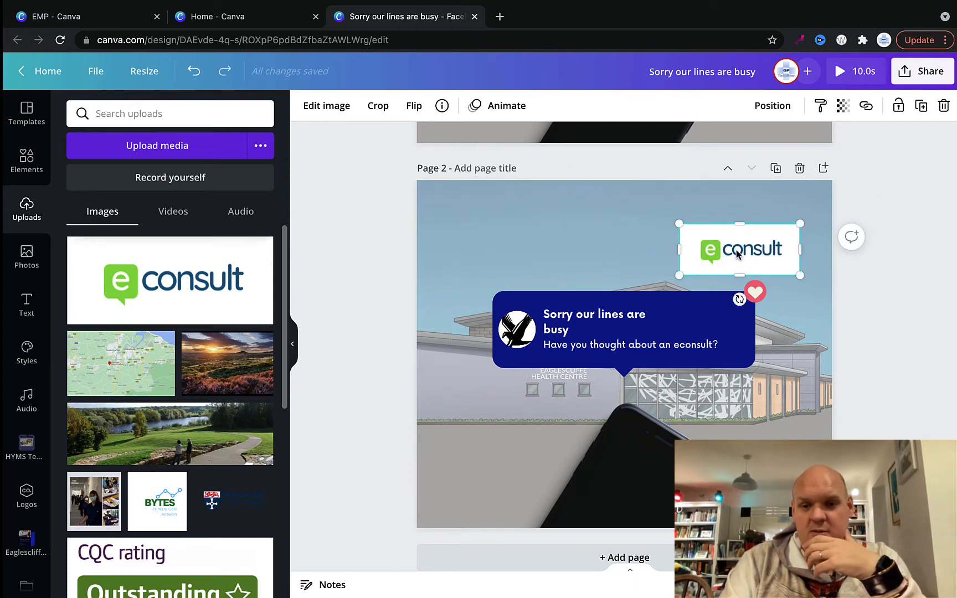
drag(738, 249, 529, 244)
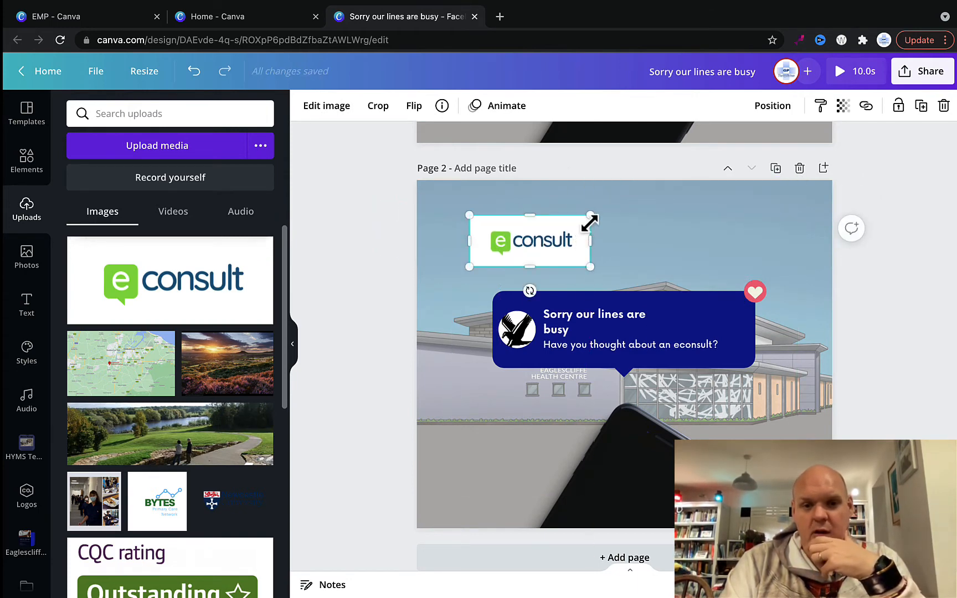
mouse_move(531, 288)
mouse_down()
mouse_move(551, 312)
mouse_move(596, 242)
mouse_move(586, 289)
mouse_move(546, 300)
mouse_up()
drag(563, 254, 723, 254)
Replace page 2's bubble heading with "eConsult allows you a whole range of requests, and you will get a response in 48 hours. If not sooner!".
click(615, 337)
click(618, 334)
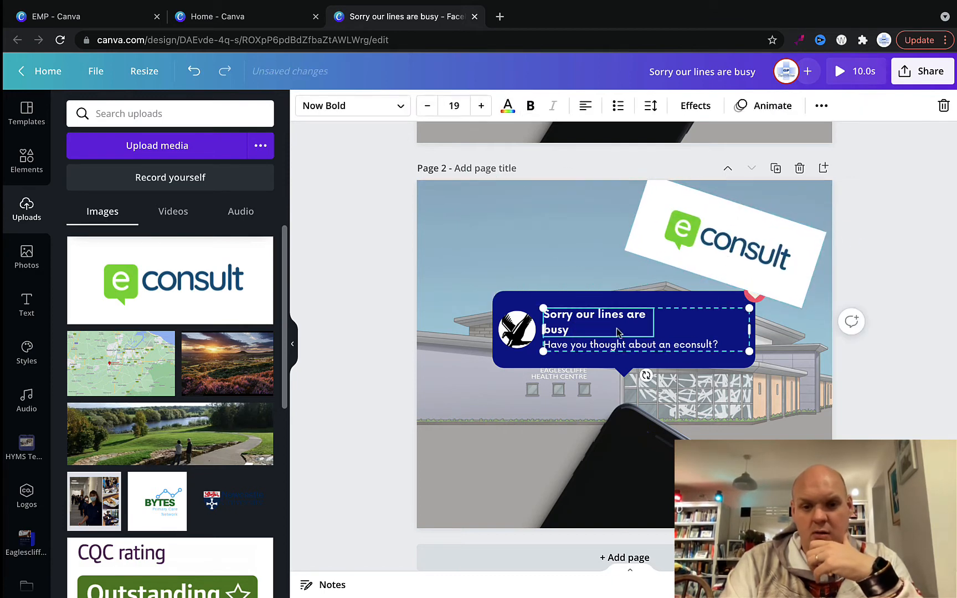
key(BackSpace)
key(BackSpace)
key(BackSpace)
key(BackSpace)
key(BackSpace)
key(BackSpace)
key(BackSpace)
key(BackSpace)
key(BackSpace)
key(BackSpace)
key(BackSpace)
key(BackSpace)
text(eCOnsult a)
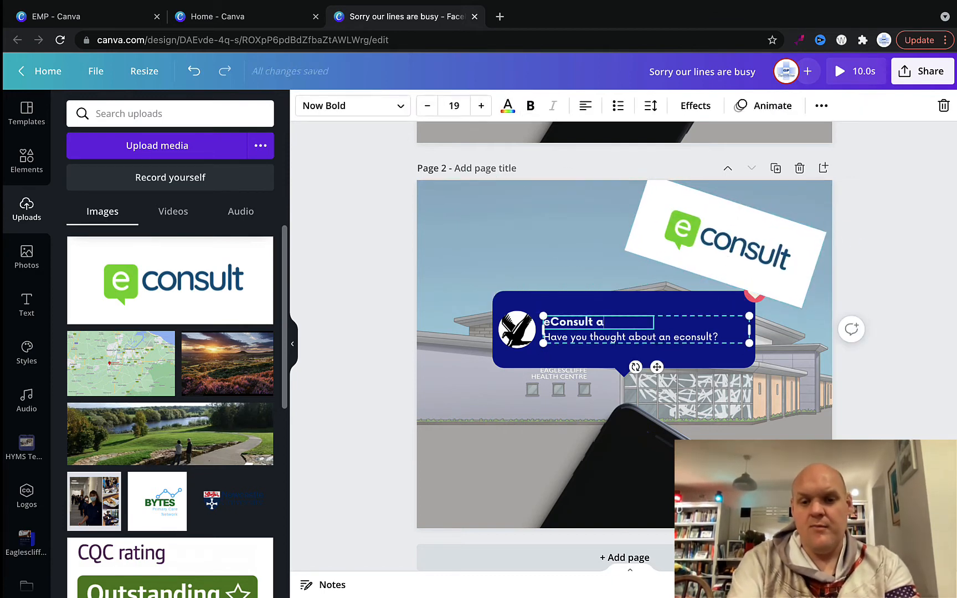
text(llows you a whole range of)
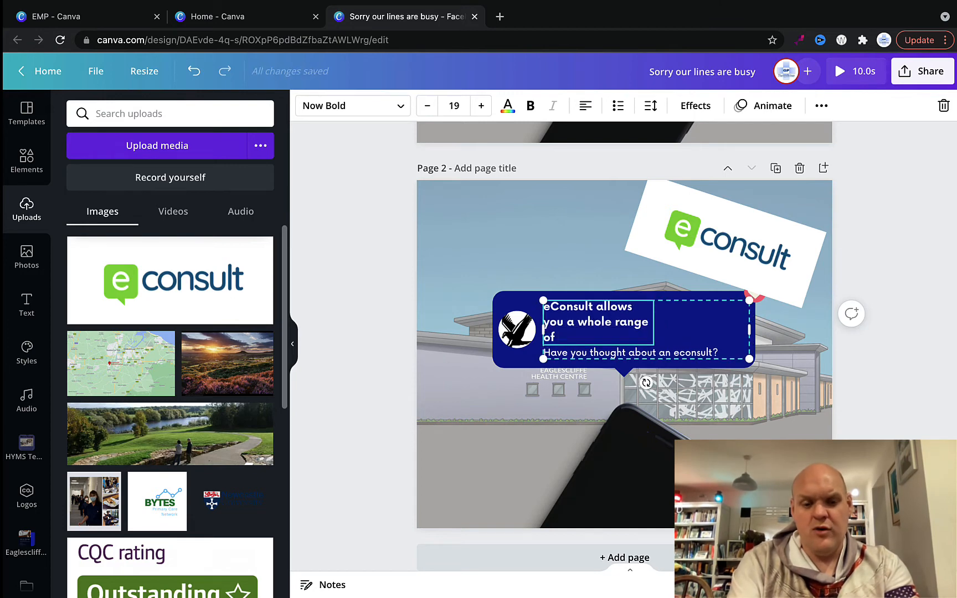
text( requests, and you will get a response in 4)
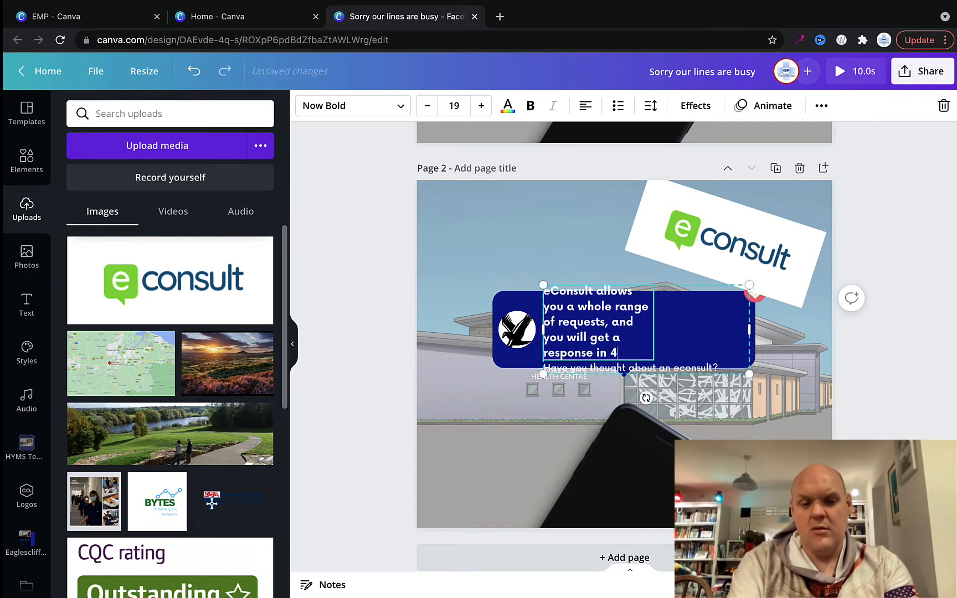
text(8 hourss. If not sooner!)
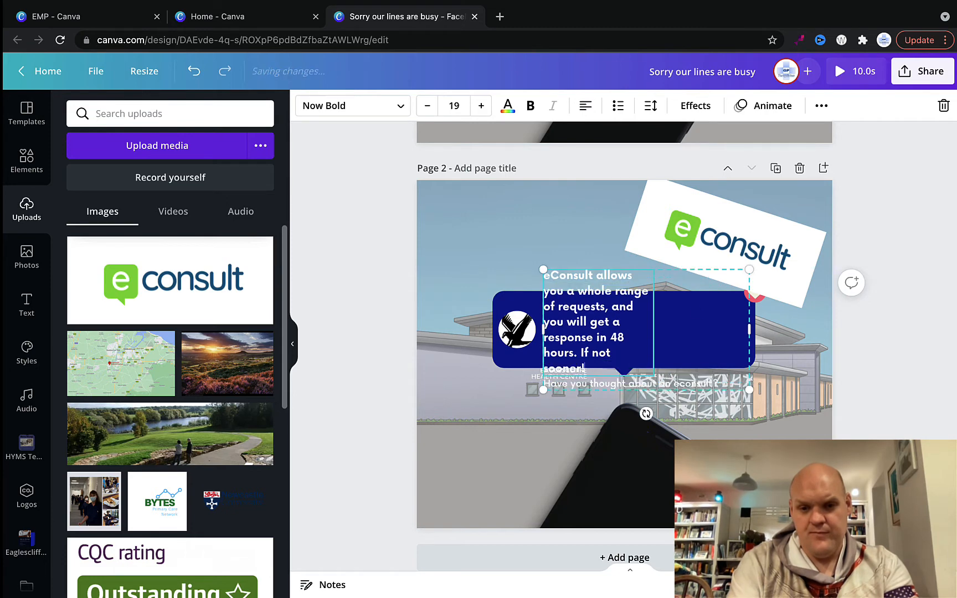
Delete the "Have you thought about an econsult?" line on page 2 and widen the remaining text to fit inside the bubble.
click(637, 385)
key(Delete)
drag(653, 325, 728, 347)
Reduce the econsult logo's tilt and centre it above the message bubble, clear of the heart.
mouse_move(750, 274)
mouse_down()
mouse_move(716, 268)
mouse_move(755, 280)
mouse_up()
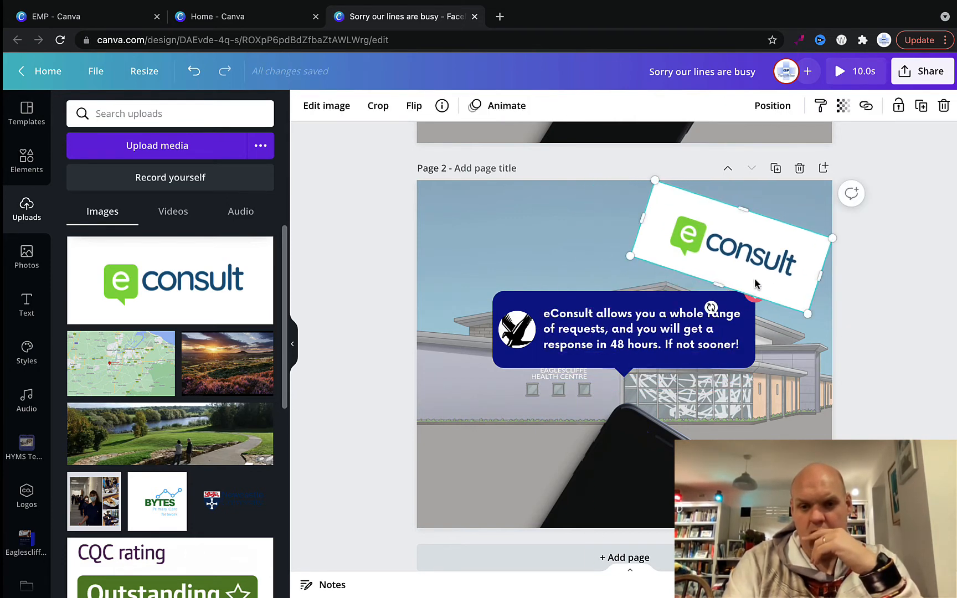
drag(711, 307, 726, 311)
drag(726, 251, 628, 241)
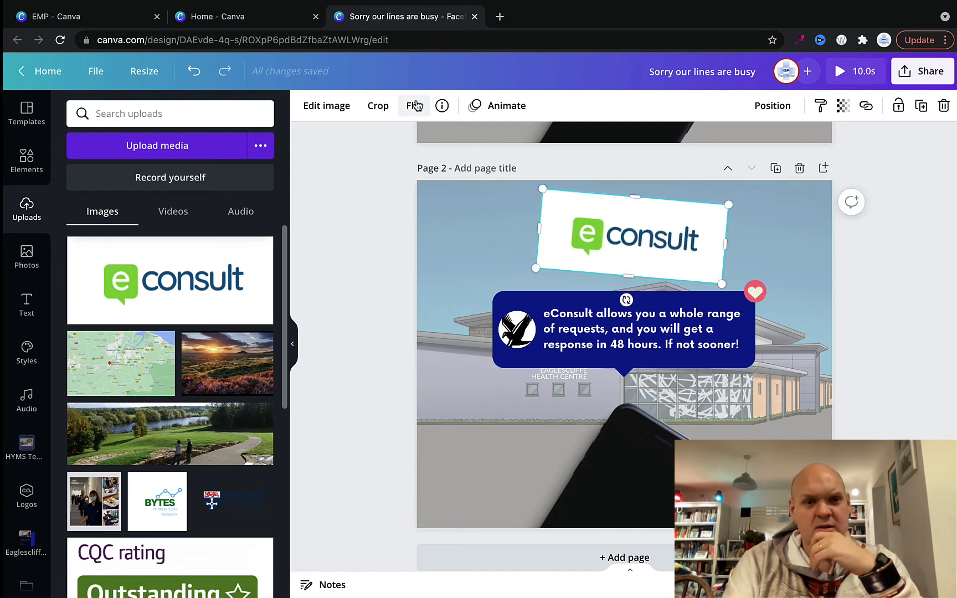
click(342, 234)
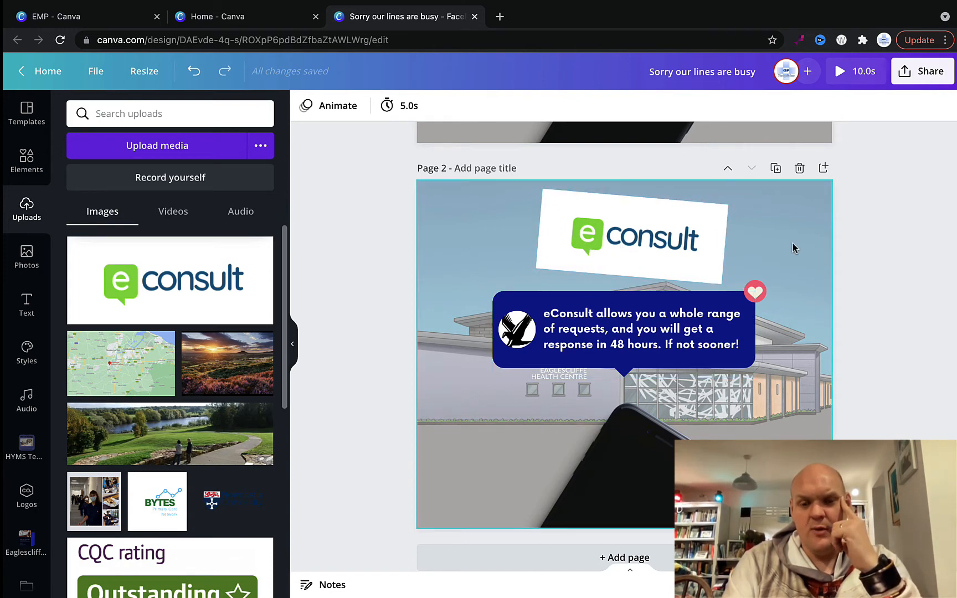
Apply the Photo Zoom animation to the econsult logo and play a preview of the post.
click(571, 237)
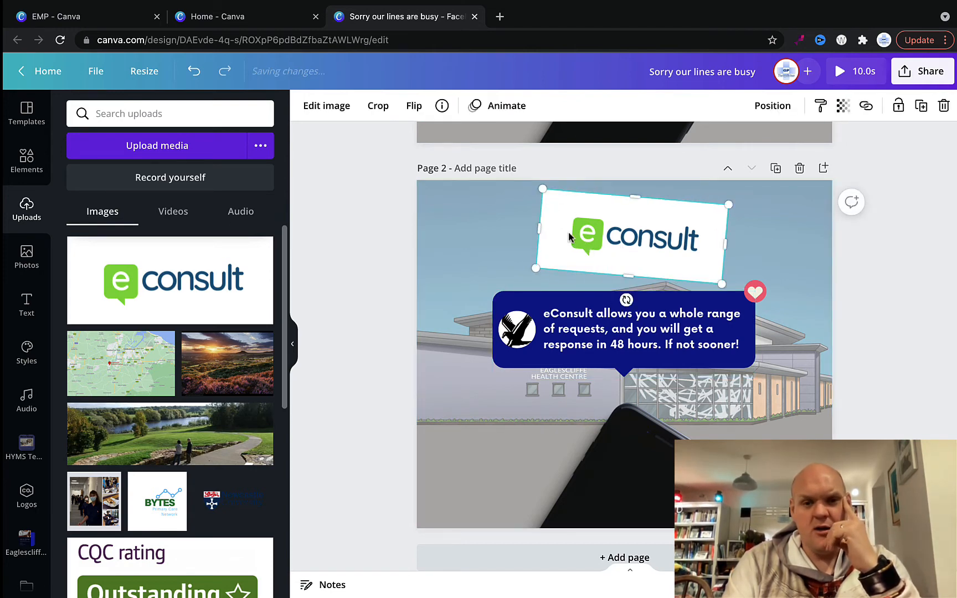
click(479, 106)
click(200, 182)
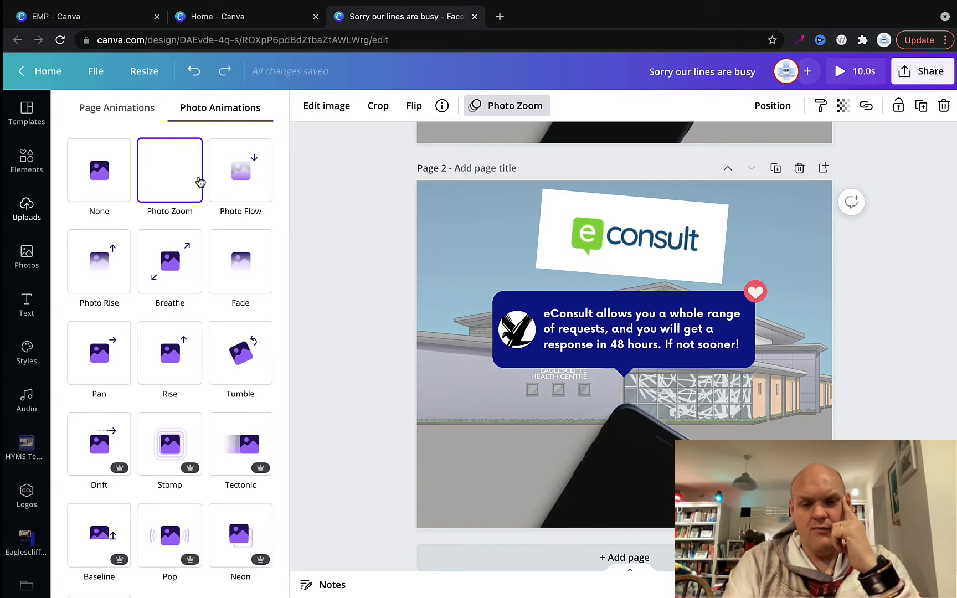
click(841, 71)
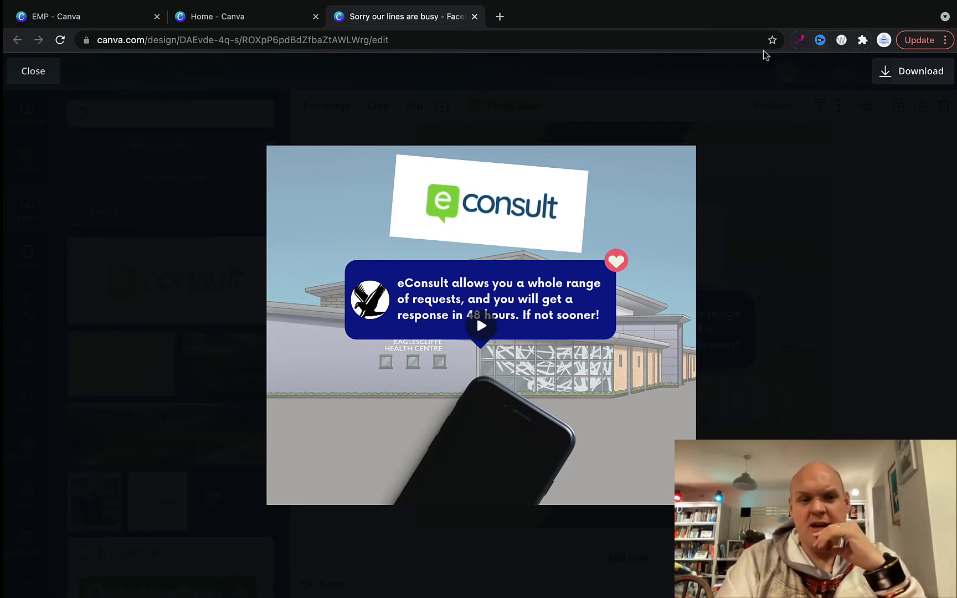
click(23, 72)
Apply the Typewriter animation to the eConsult message text on page 2.
click(646, 314)
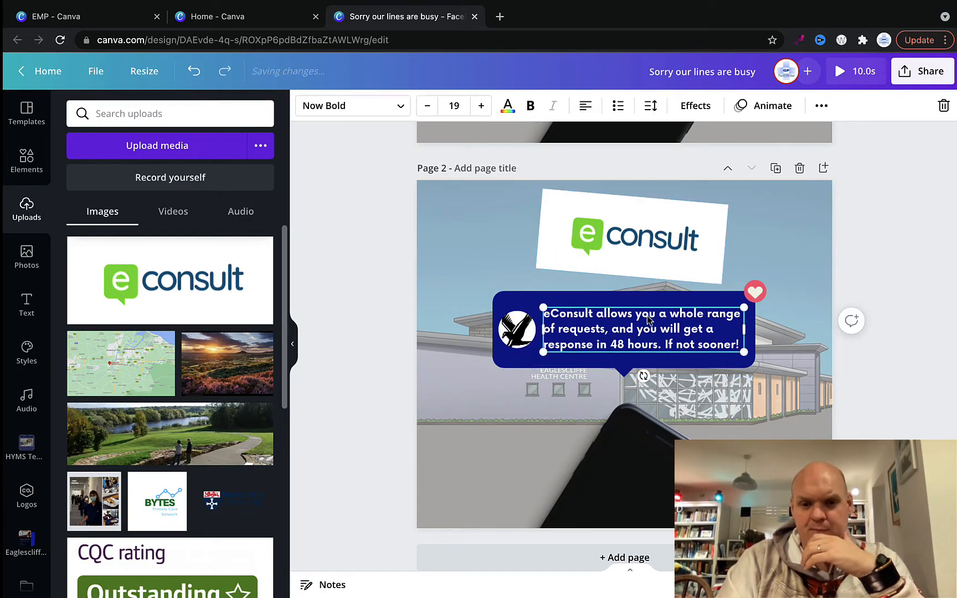
click(751, 106)
click(238, 174)
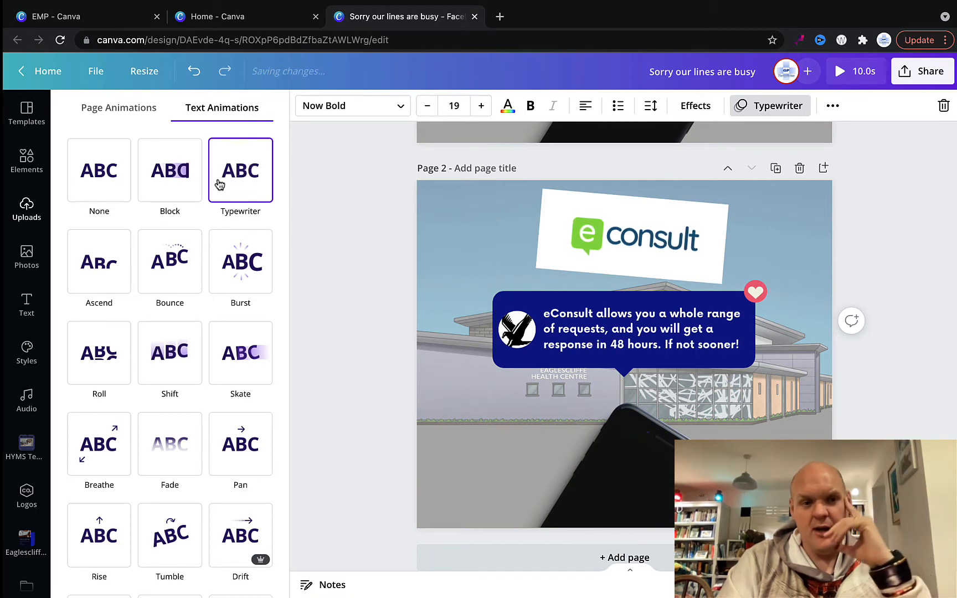
Apply the Typewriter animation to both text lines in page 1's bubble and play a preview of the whole post.
scroll(428, 252, up, 6)
click(581, 297)
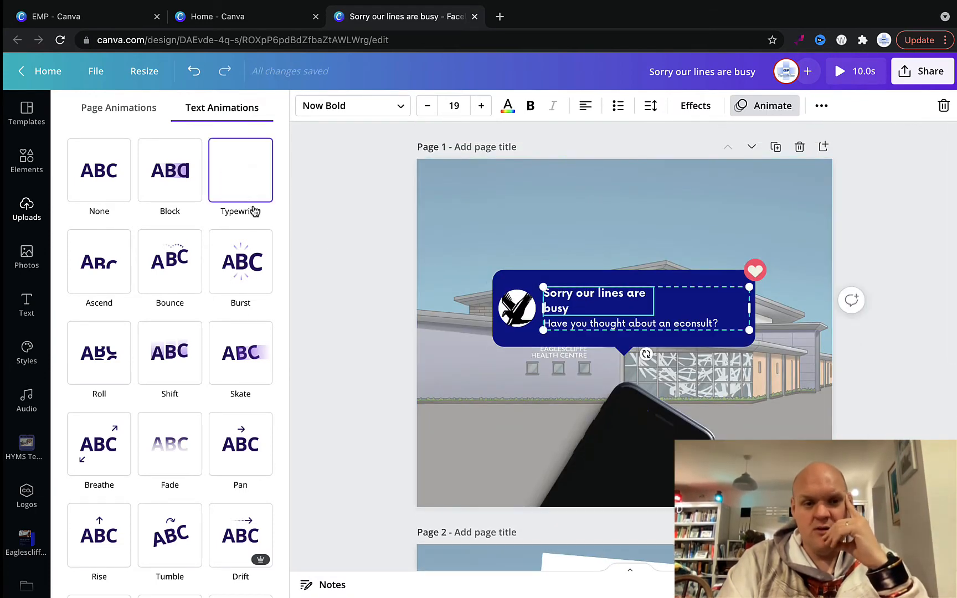
click(246, 190)
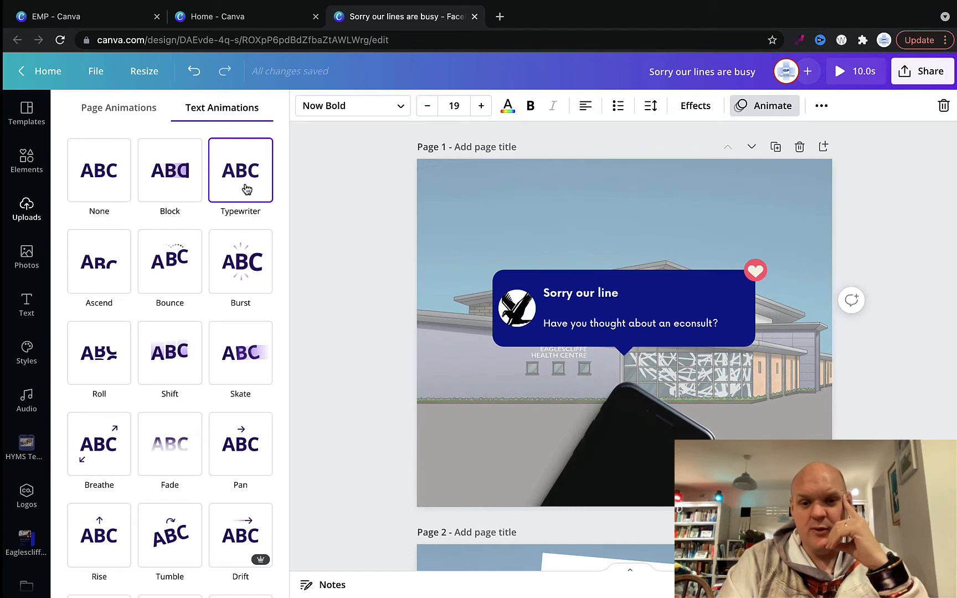
click(615, 331)
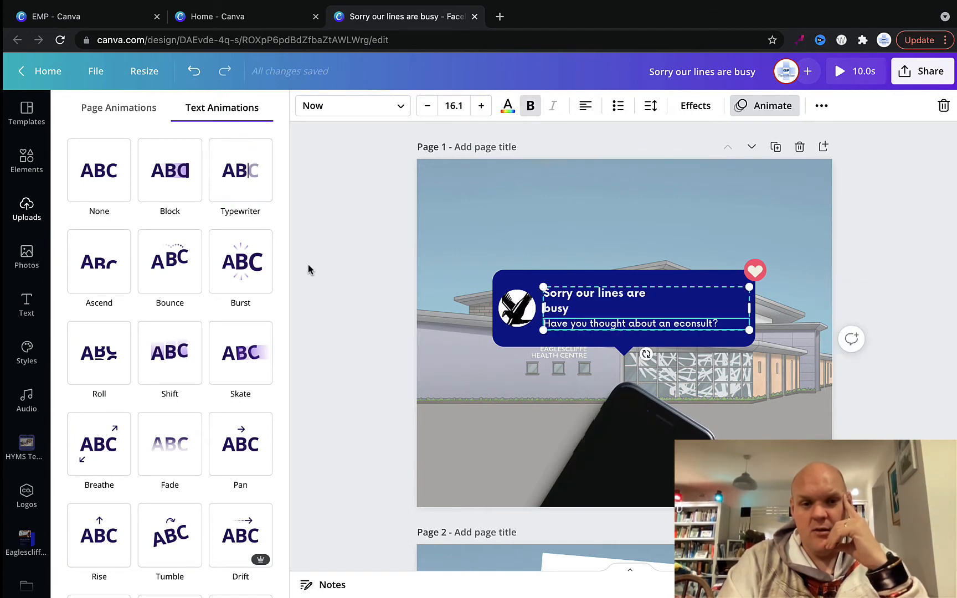
click(246, 202)
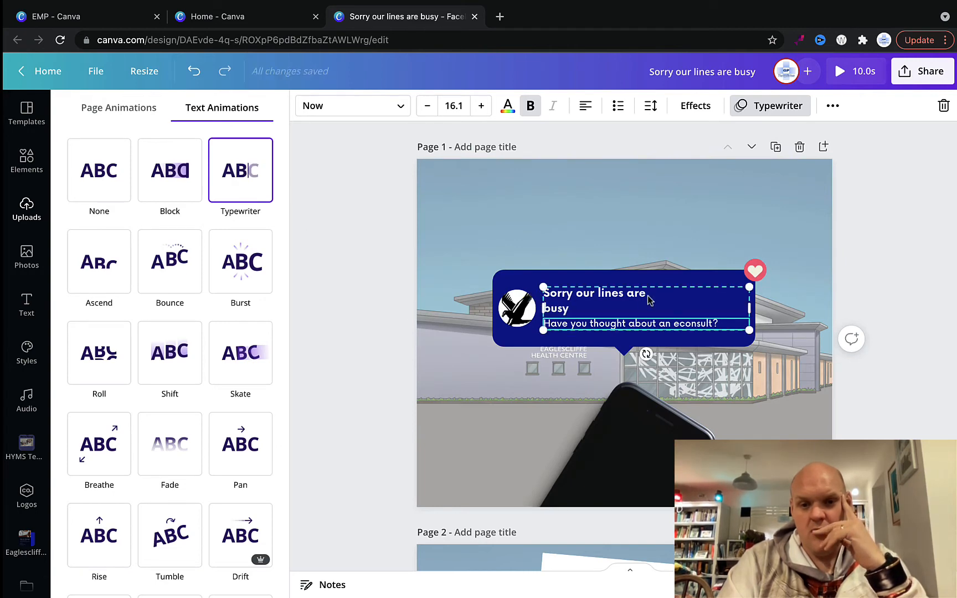
click(864, 73)
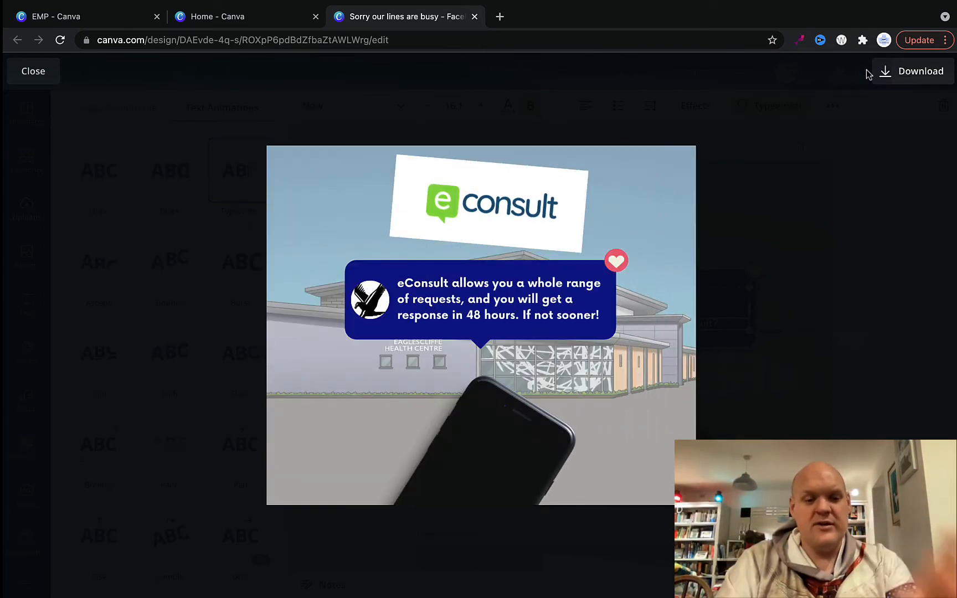
click(33, 71)
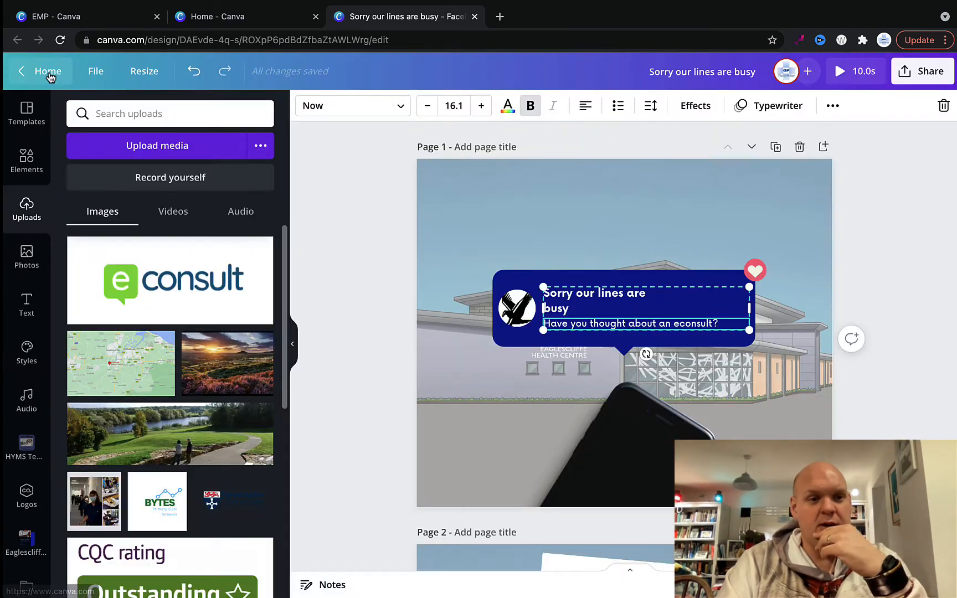
Add a heading reading "Link below" on the grey ground beside the phone on page 2.
scroll(387, 365, down, 5)
scroll(408, 399, down, 3)
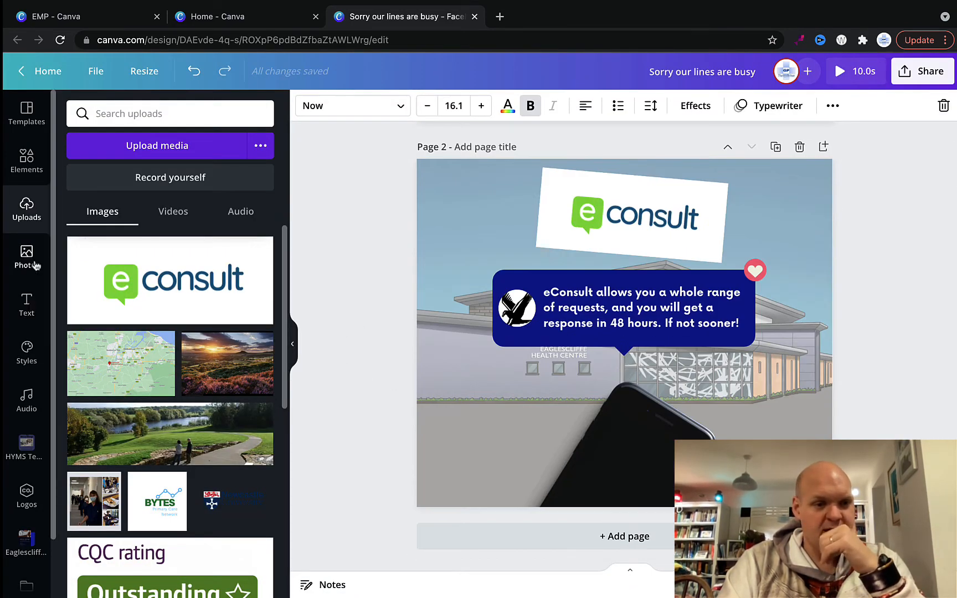
click(26, 306)
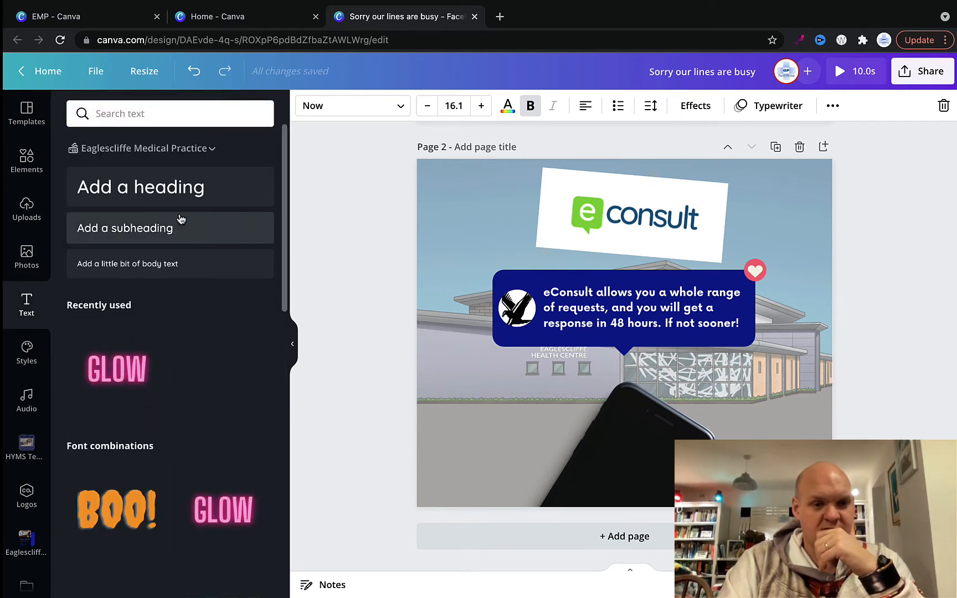
click(144, 189)
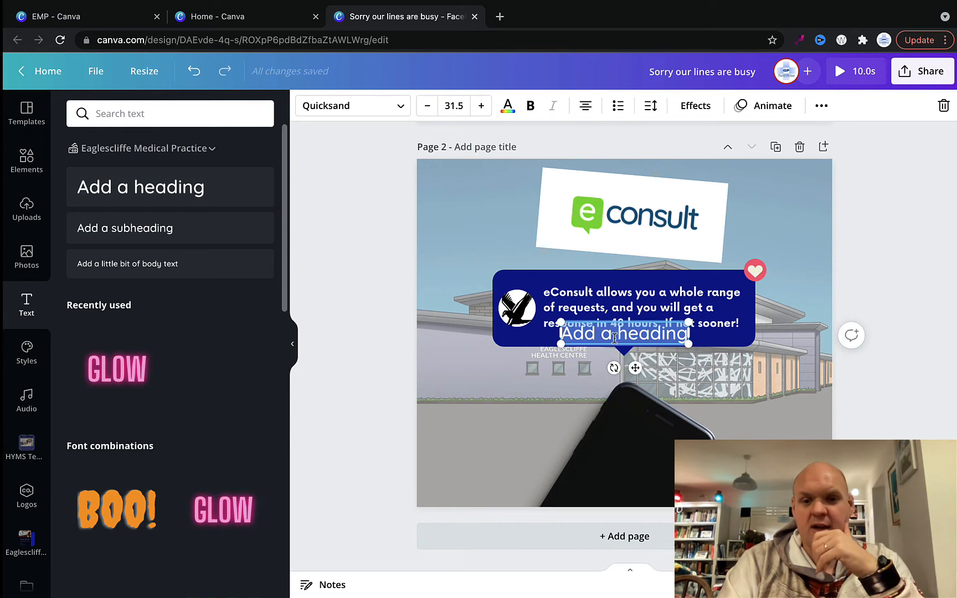
drag(635, 368, 501, 474)
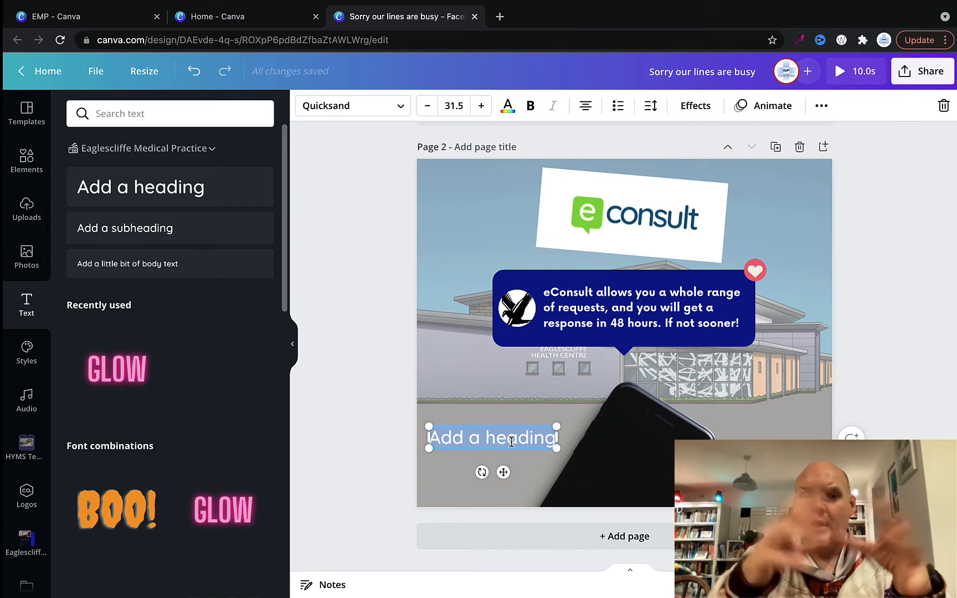
key(BackSpace)
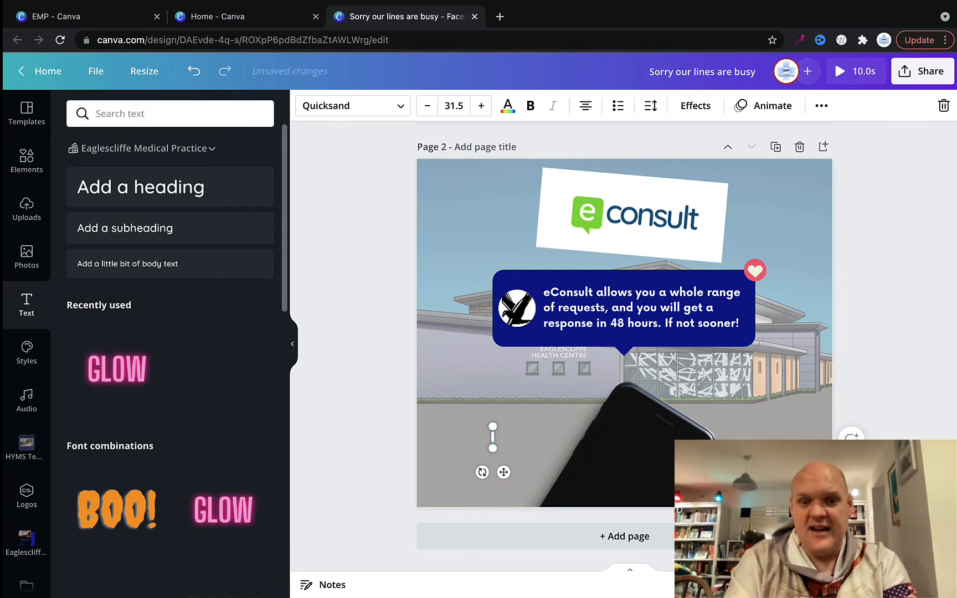
text(Link below)
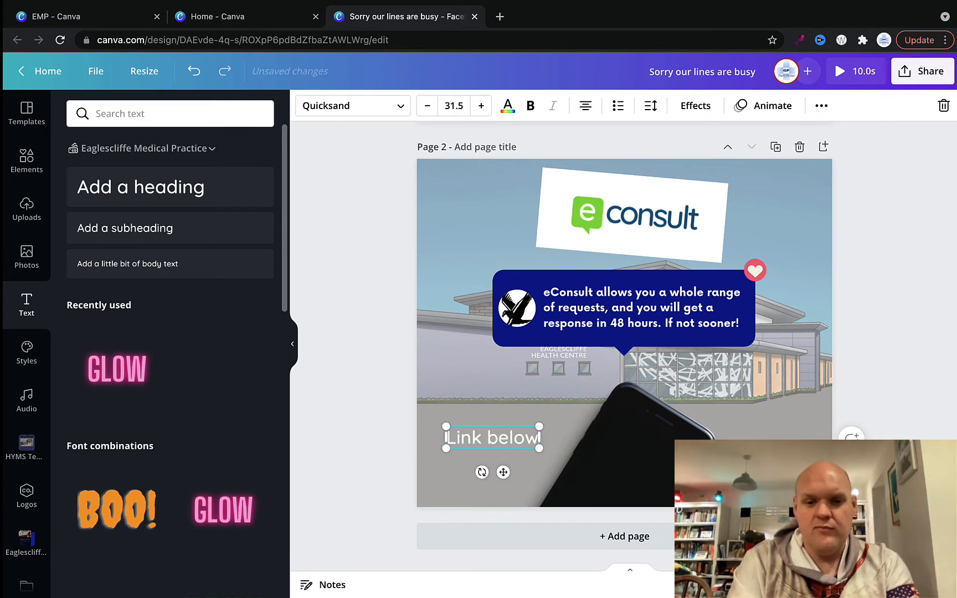
Add an exclamation mark to the "Link below" heading on page 2 and enlarge its font size to 51.5.
text(!)
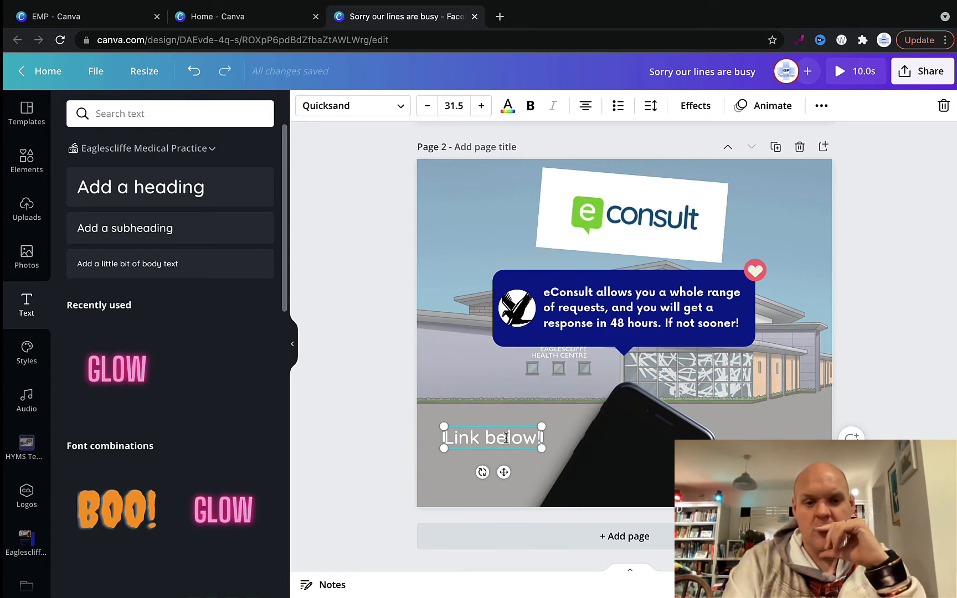
click(481, 106)
click(481, 105)
click(481, 106)
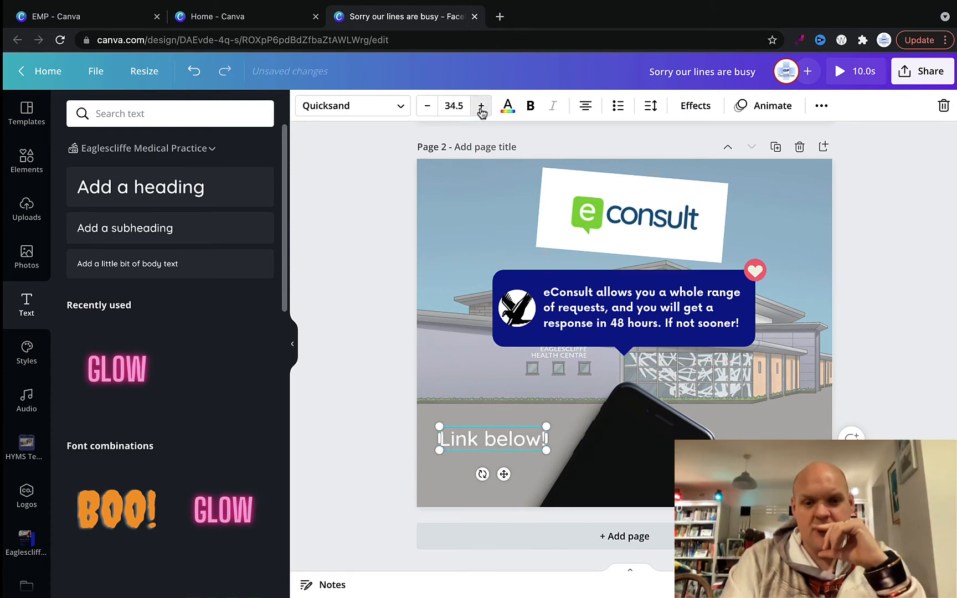
click(481, 106)
click(481, 106)
click(481, 105)
click(481, 106)
click(481, 106)
click(481, 106)
click(481, 106)
click(481, 106)
click(481, 106)
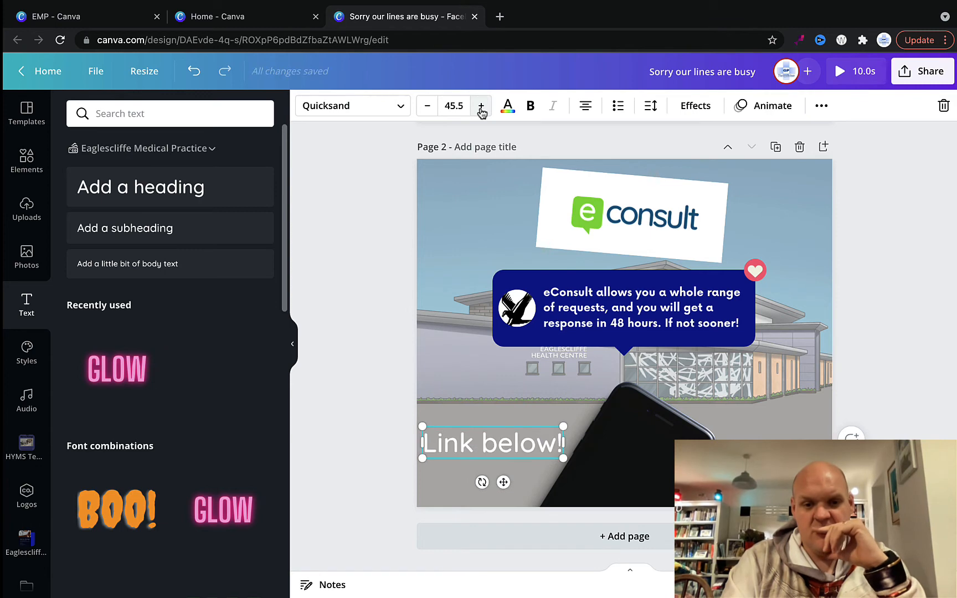
click(481, 106)
click(481, 106)
click(481, 105)
click(481, 106)
click(481, 106)
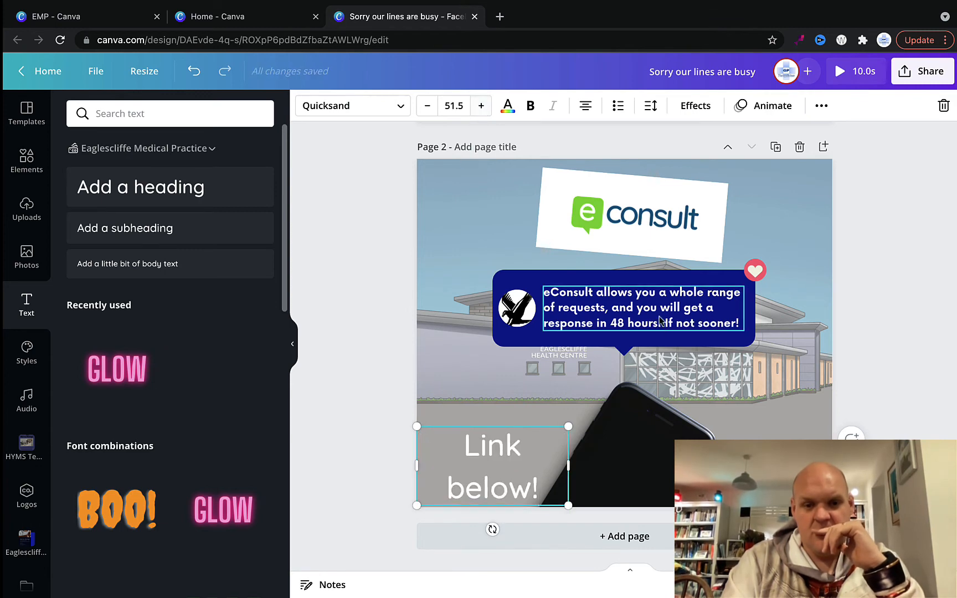
Widen the "Link below!" text box to fit on one line, move it up slightly and make the text bold.
drag(571, 467, 591, 446)
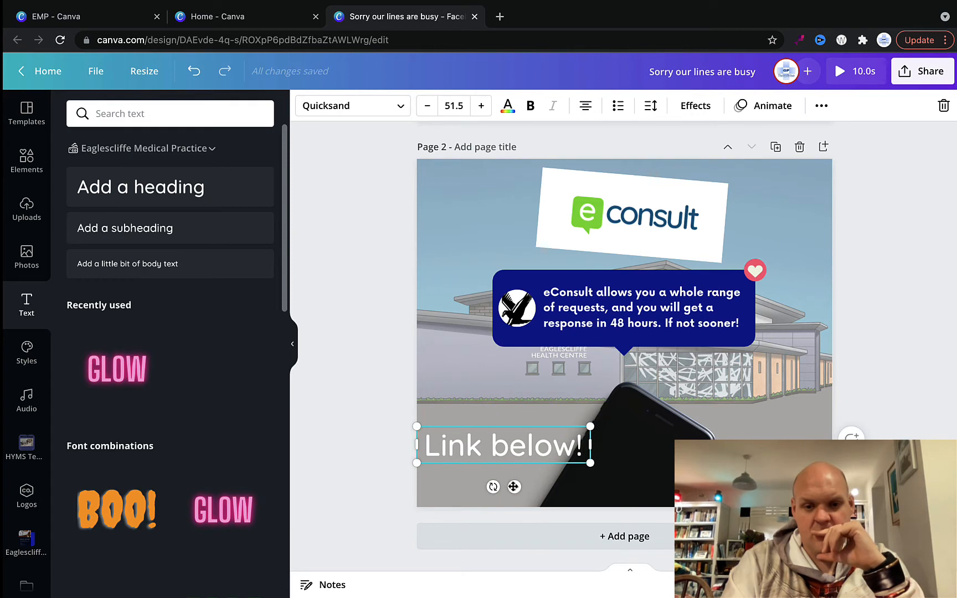
drag(514, 487, 514, 469)
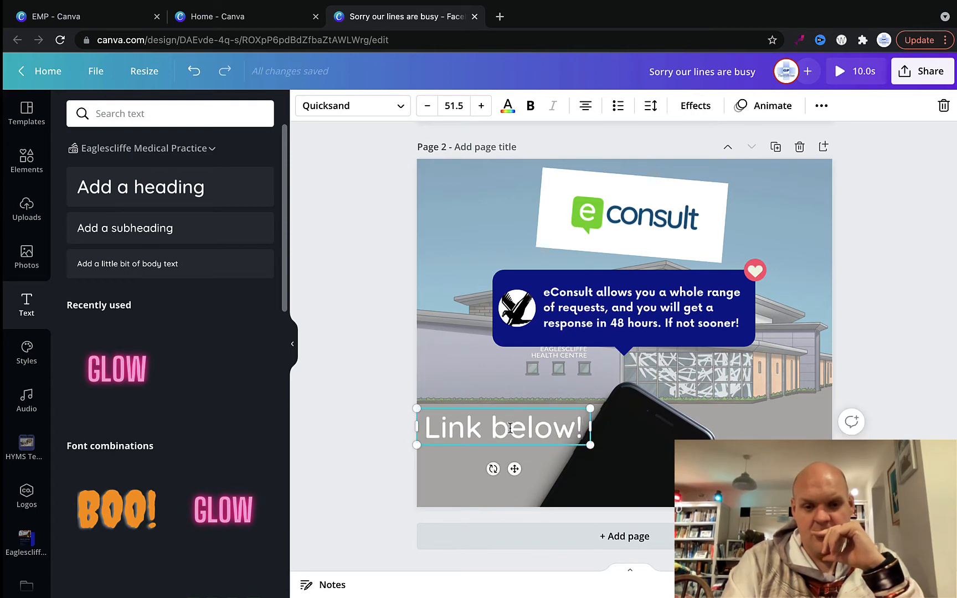
click(532, 112)
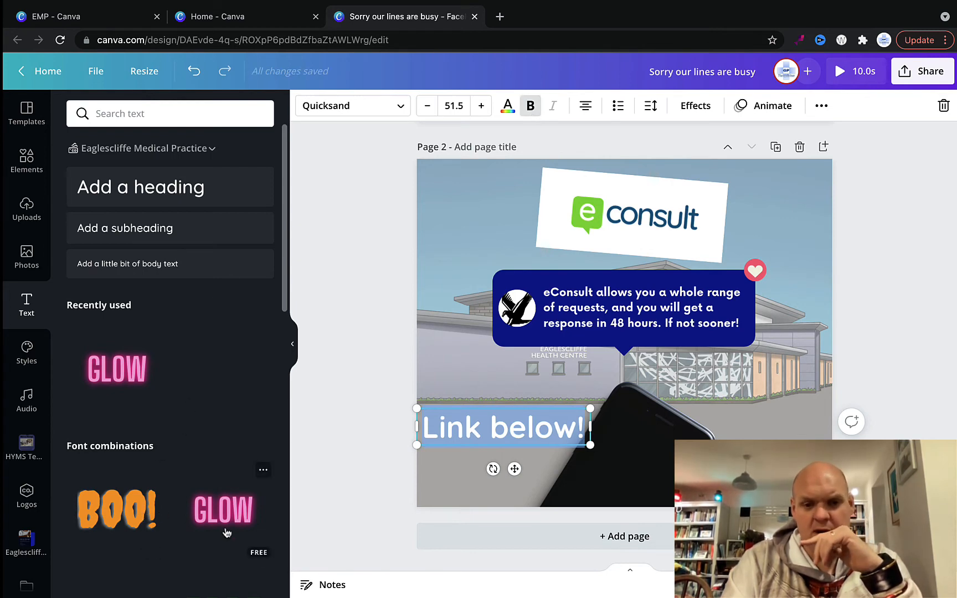
click(530, 393)
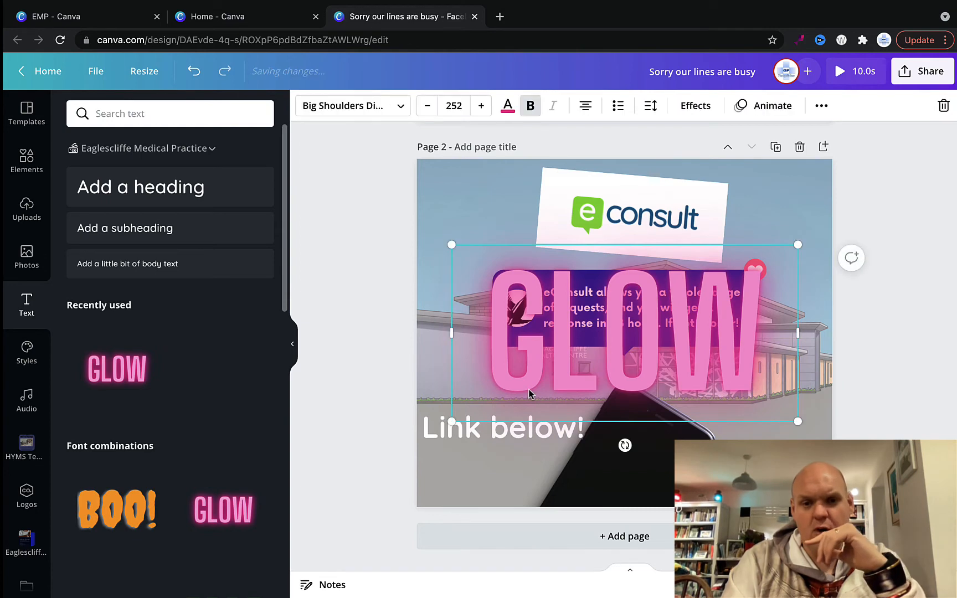
key(Delete)
click(526, 436)
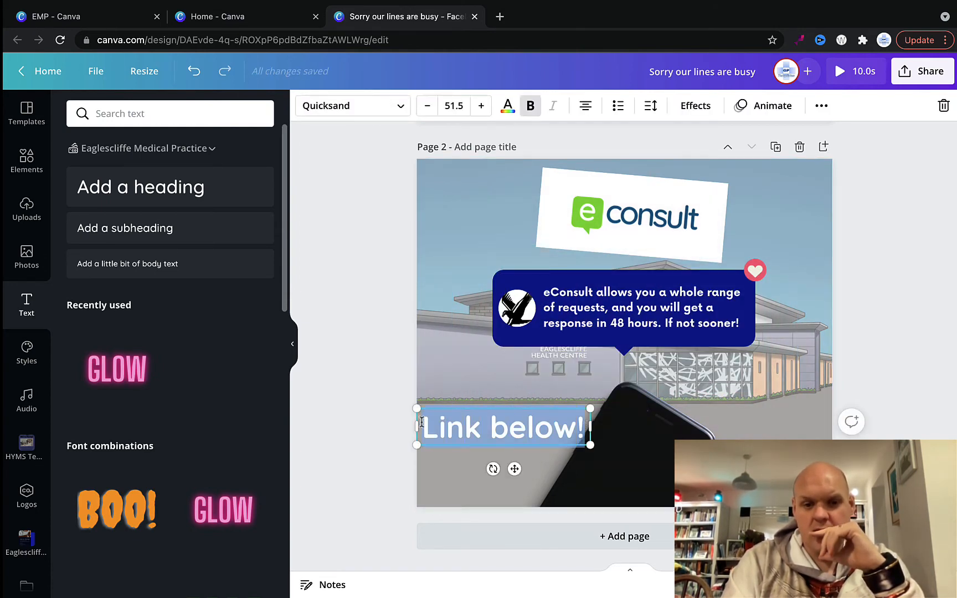
Apply the Neon text effect to the "Link below!" heading.
click(704, 107)
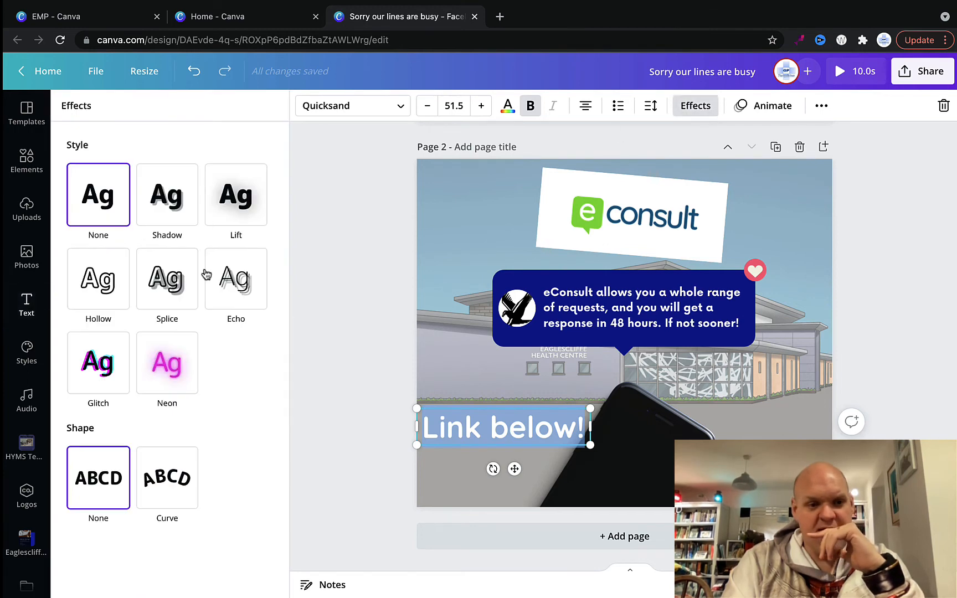
click(179, 370)
click(373, 373)
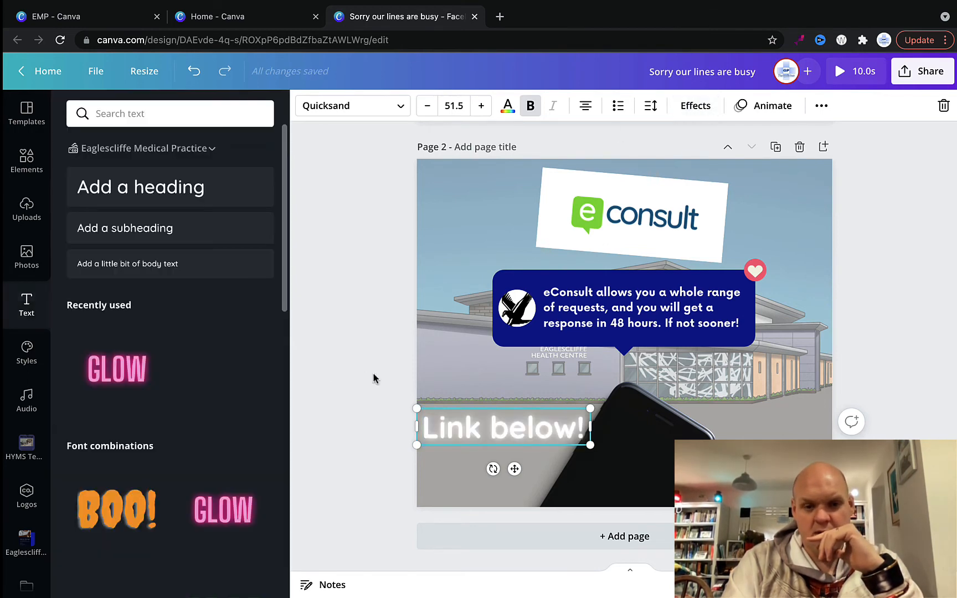
Recolour the "Link below!" heading in the dark navy blue from the Eaglescliffe Medical Practice Palette.
double_click(510, 430)
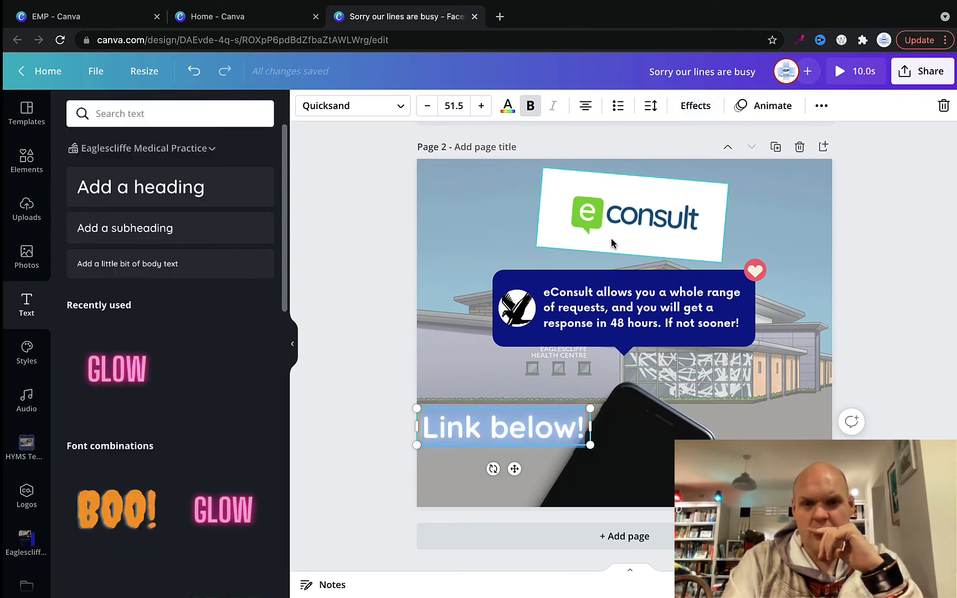
click(507, 106)
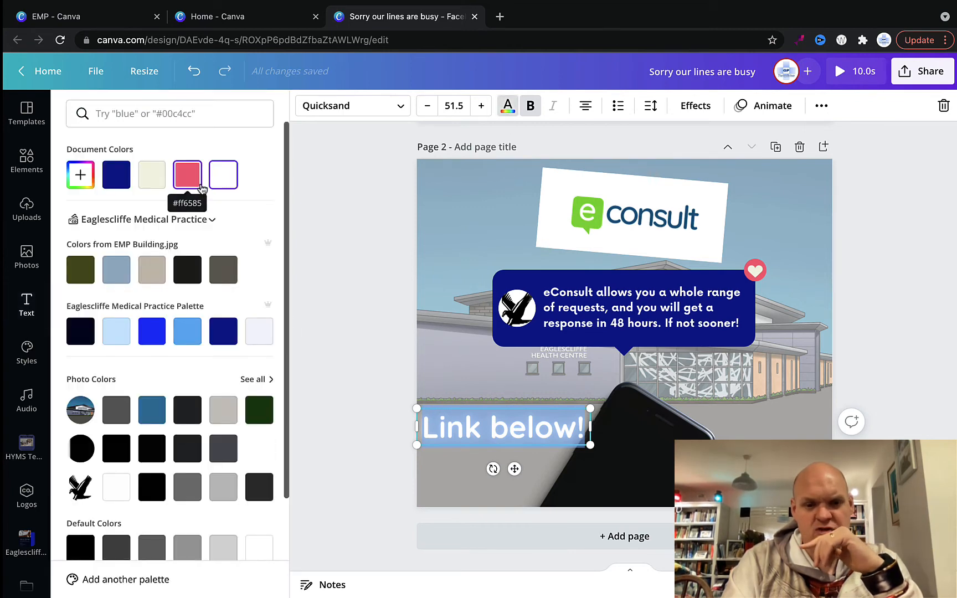
click(225, 333)
key(Escape)
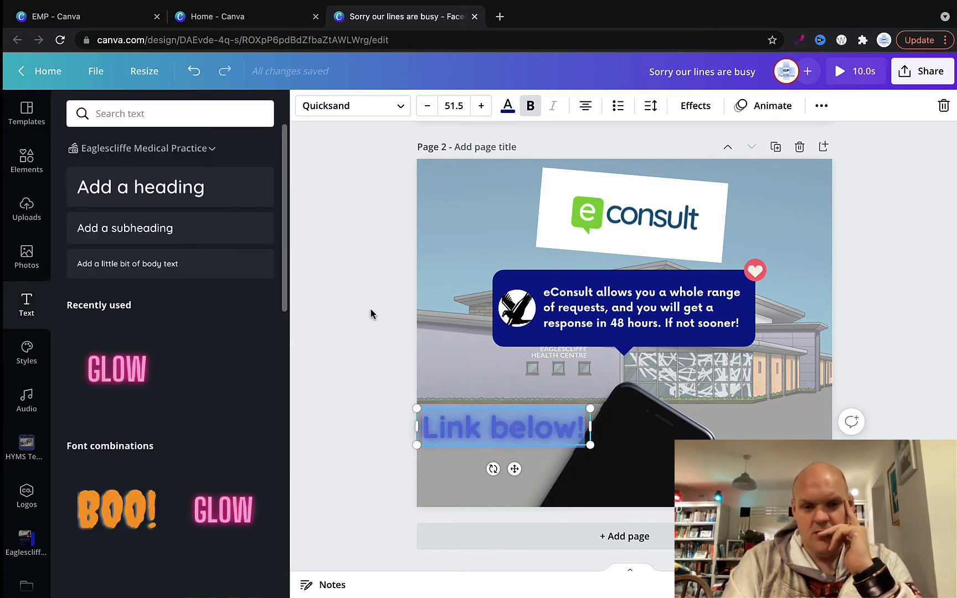
Reduce the Neon effect's intensity on the "Link below!" heading to 32.
click(534, 476)
click(541, 431)
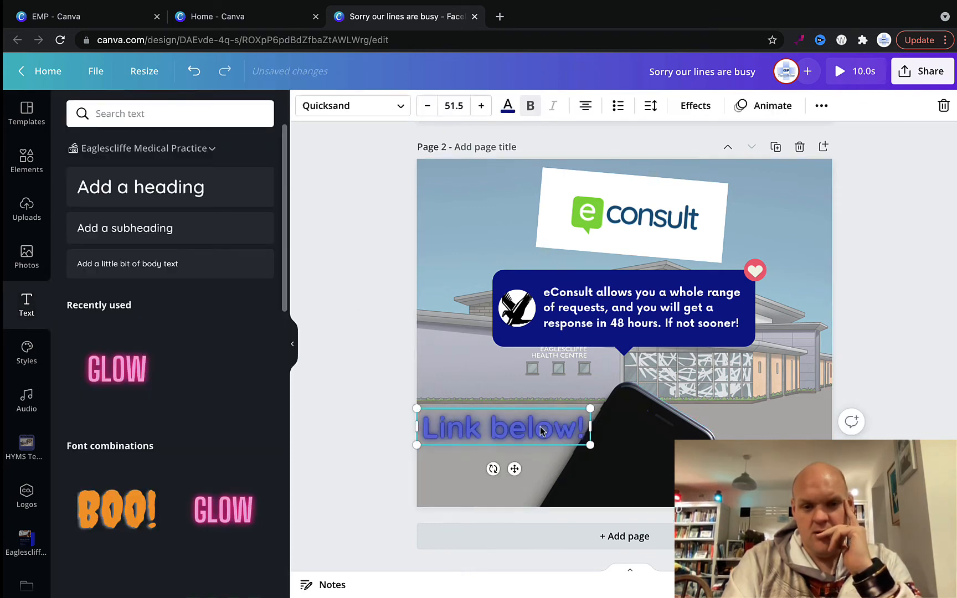
click(541, 427)
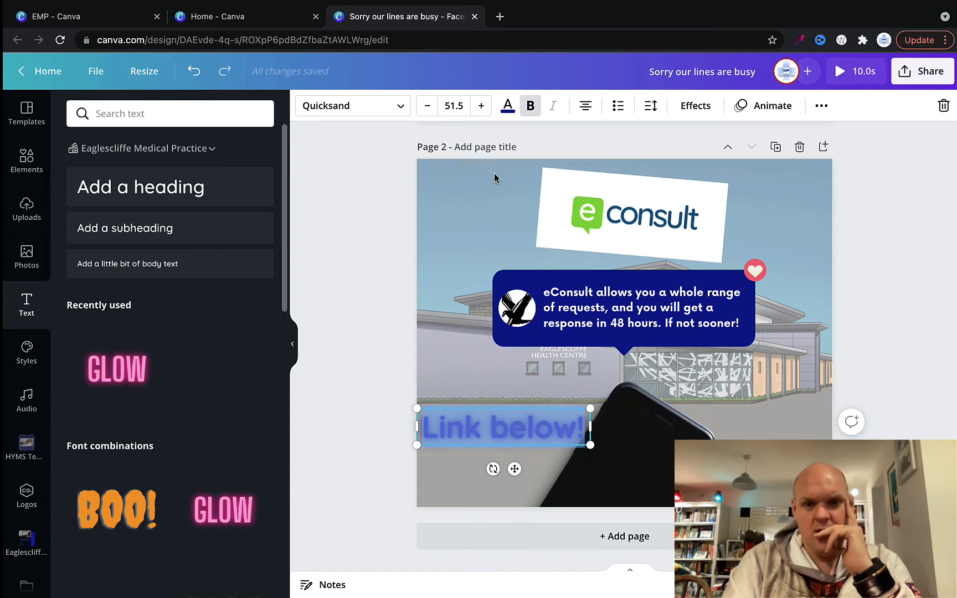
click(696, 106)
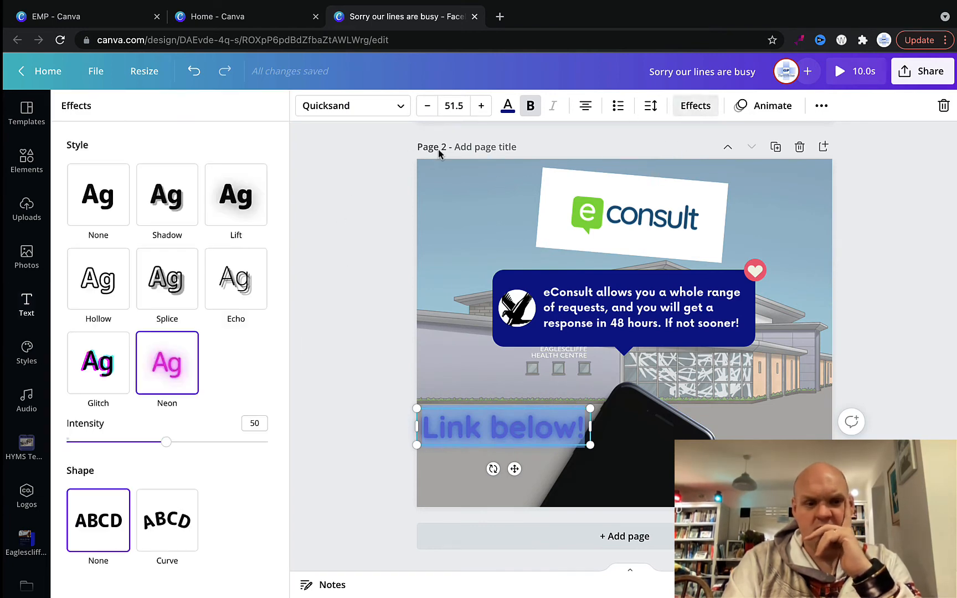
drag(167, 442, 129, 442)
click(361, 414)
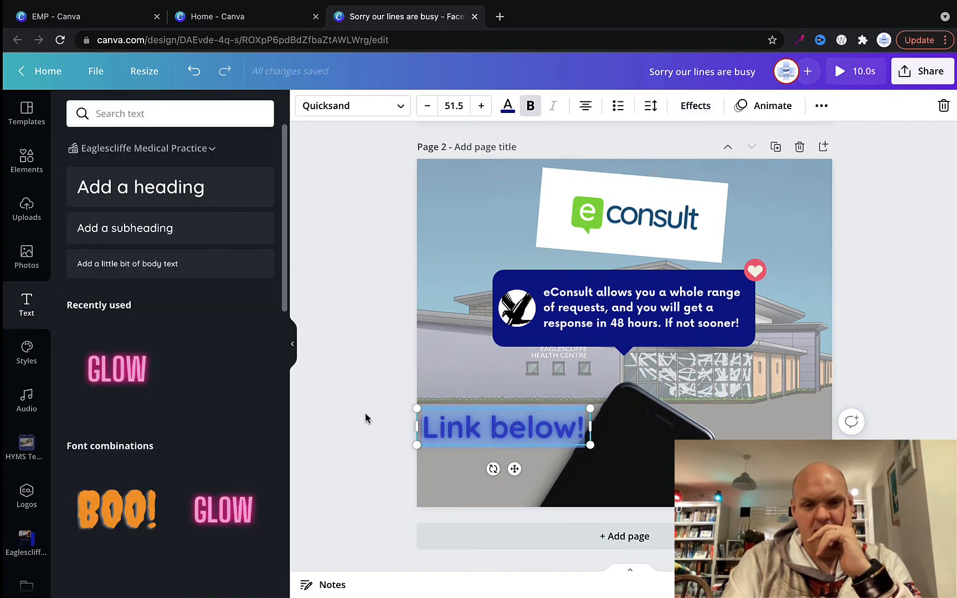
Try the Hollow and Echo effects on the "Link below!" heading and settle on the Shadow effect.
click(539, 434)
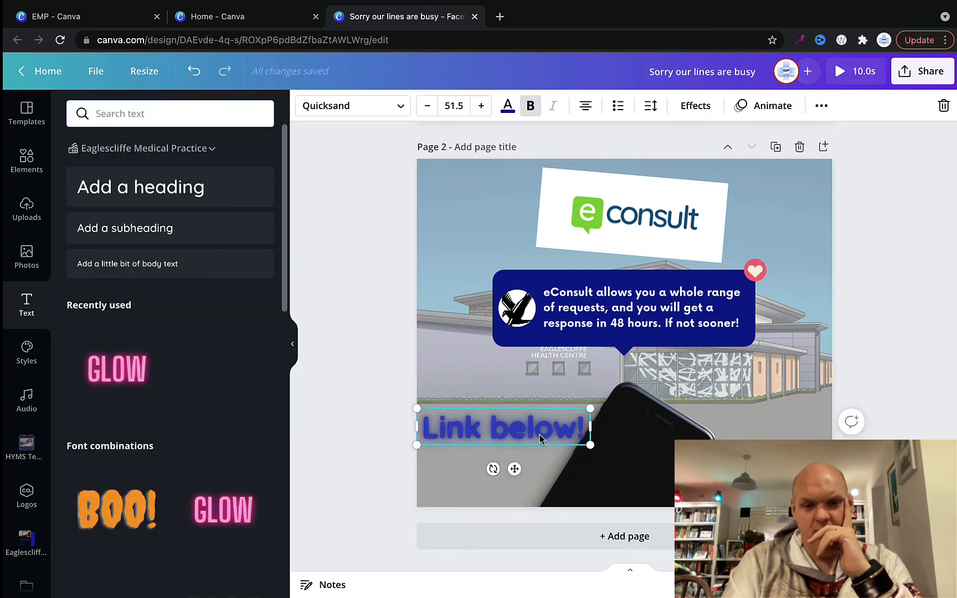
click(692, 109)
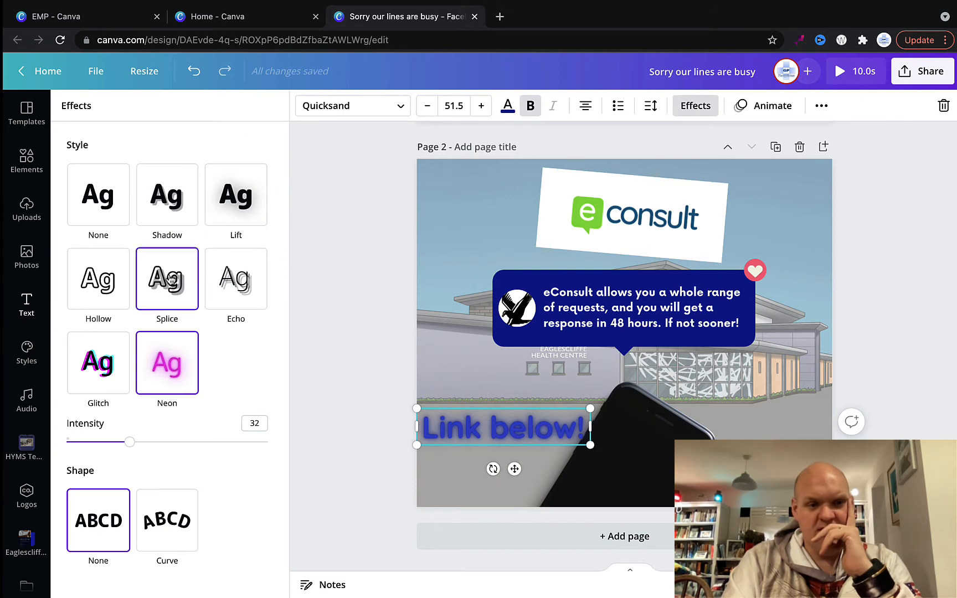
click(116, 280)
click(236, 299)
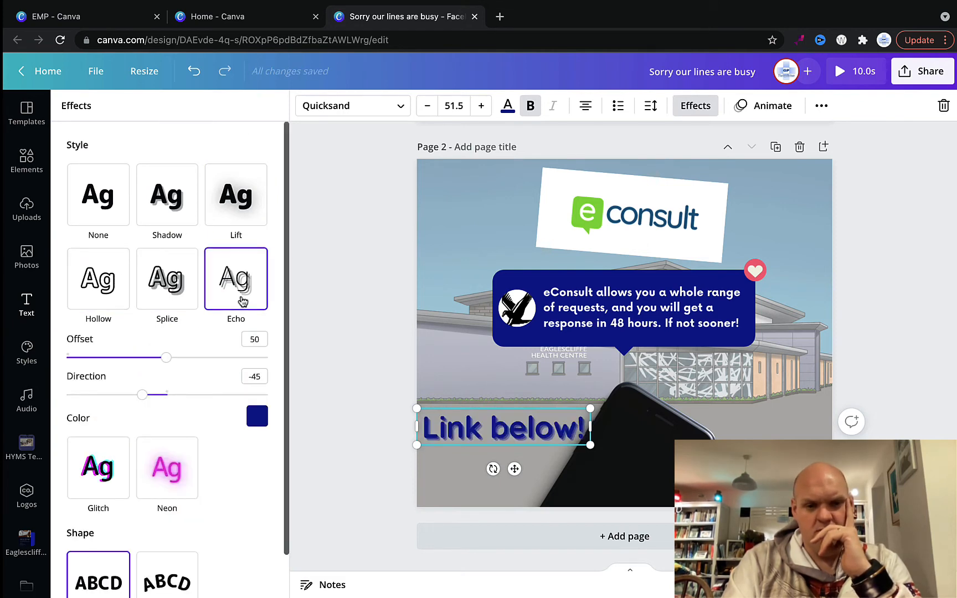
click(178, 213)
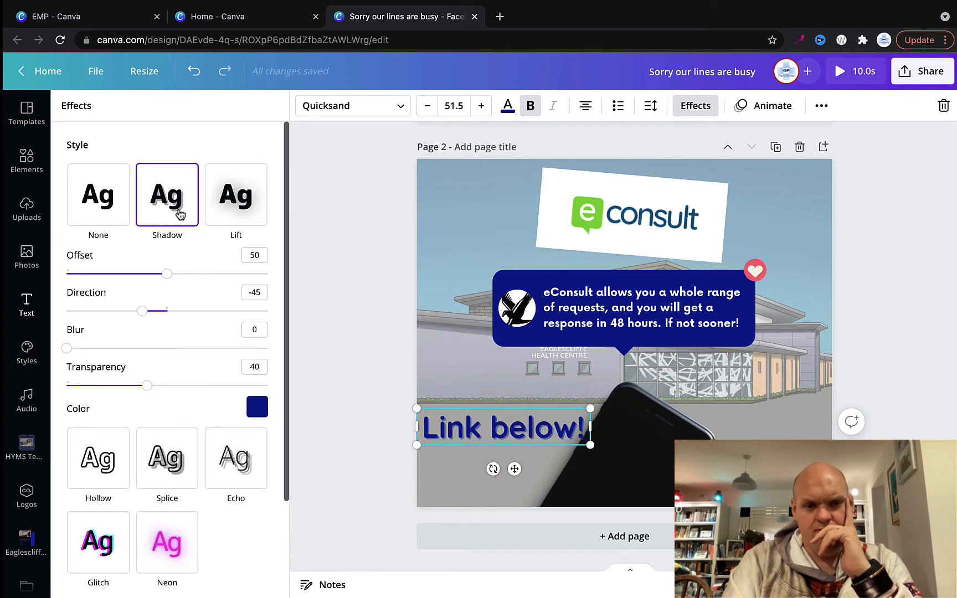
click(380, 314)
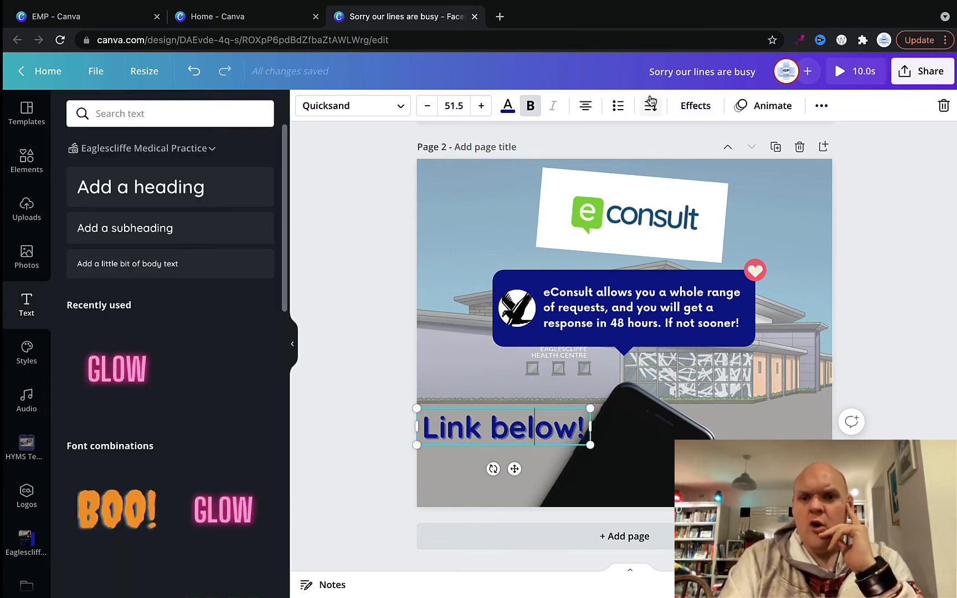
Apply the Bounce text animation to the "Link below!" heading.
click(765, 106)
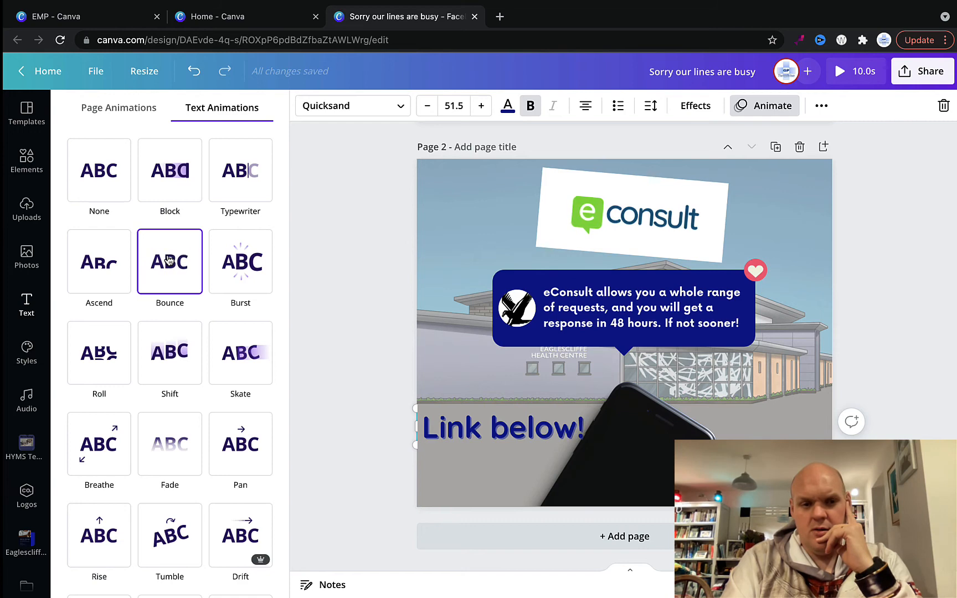
click(169, 260)
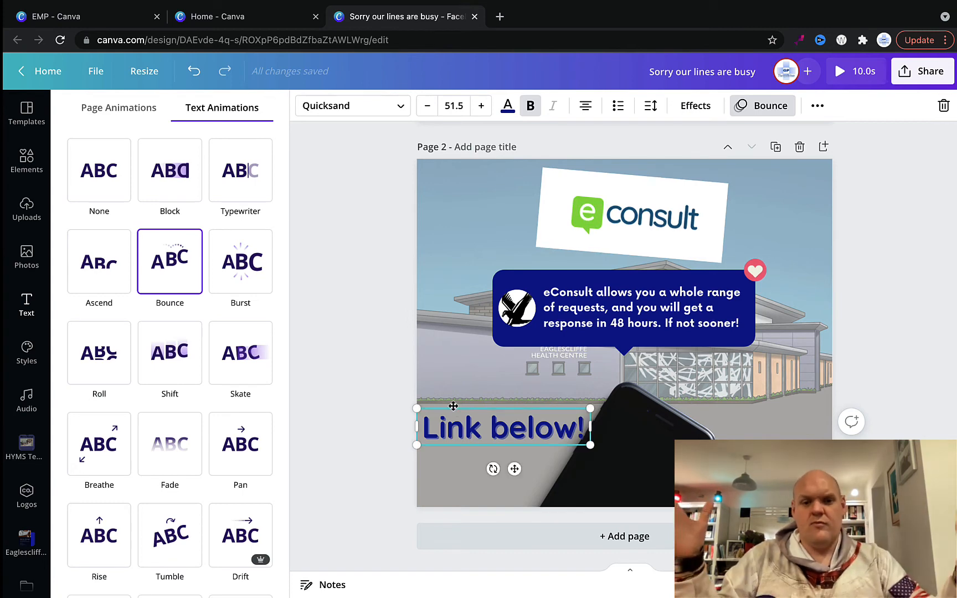
click(368, 349)
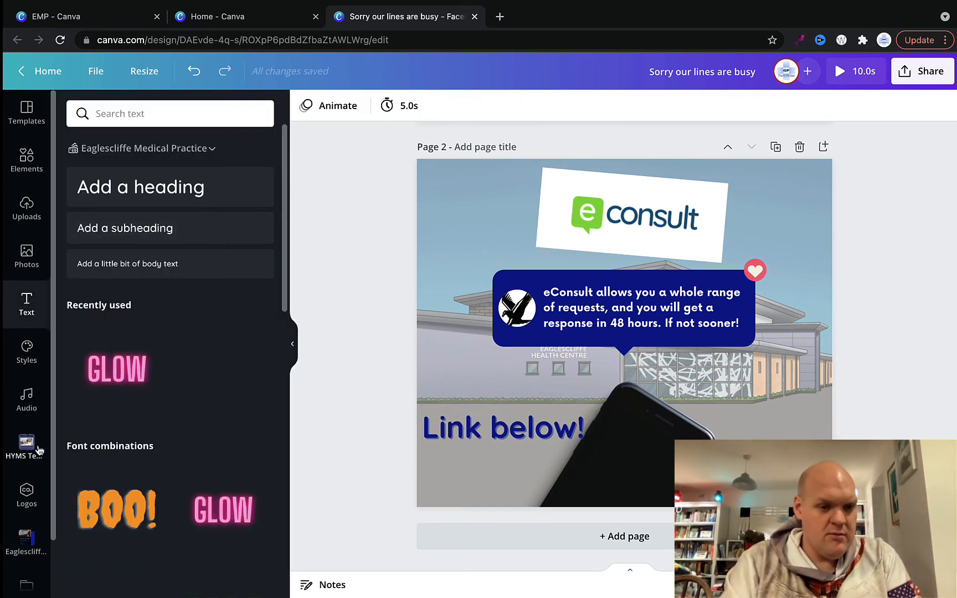
Search the audio library for "happy" and listen to a preview of the track Pretty People.
scroll(39, 452, down, 1)
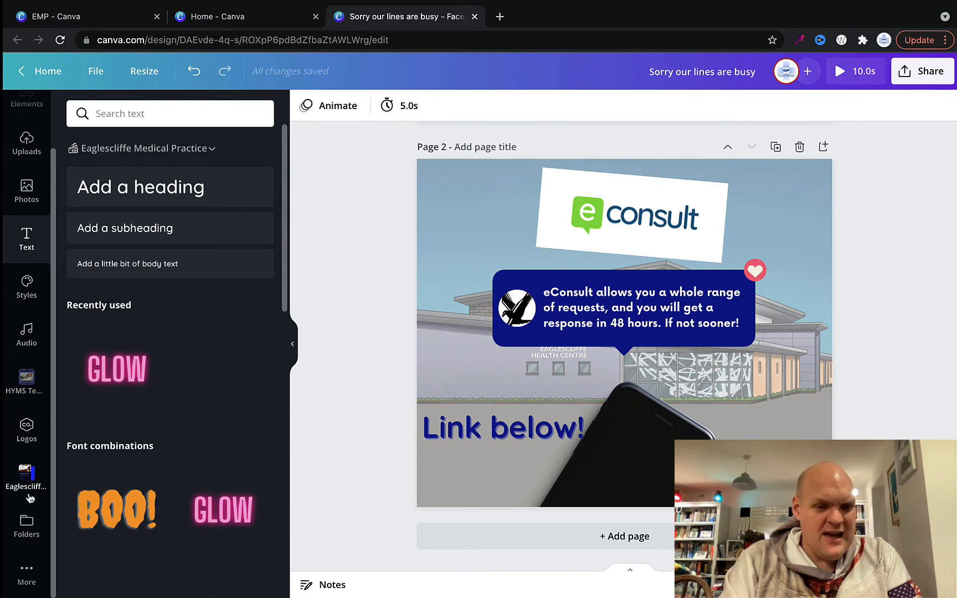
click(28, 338)
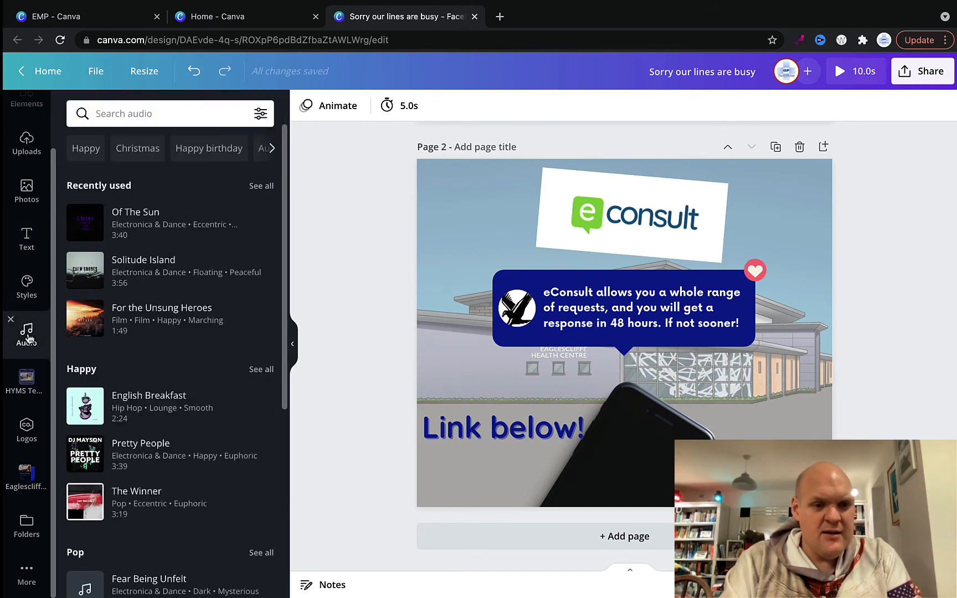
click(148, 111)
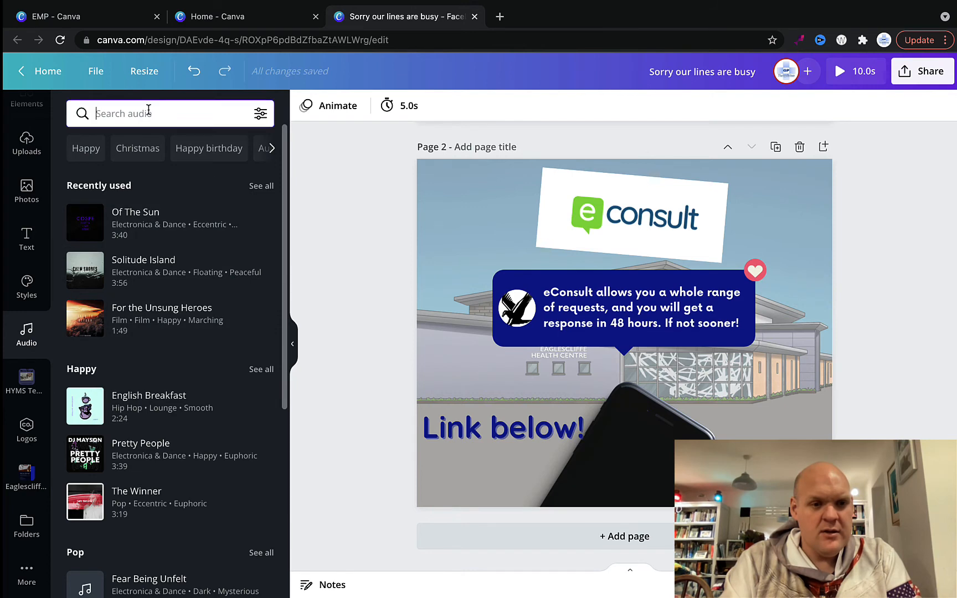
text(happy)
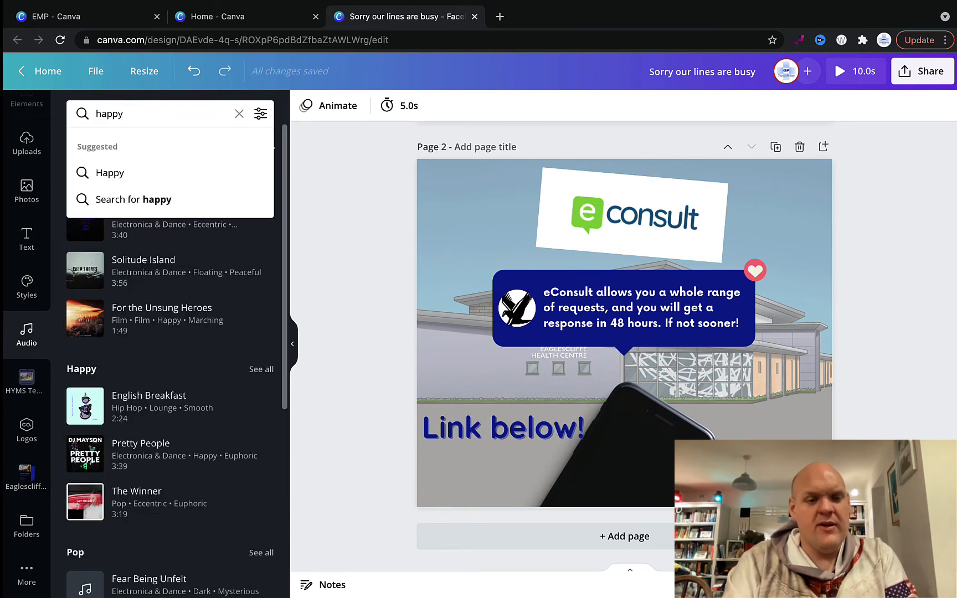
key(Return)
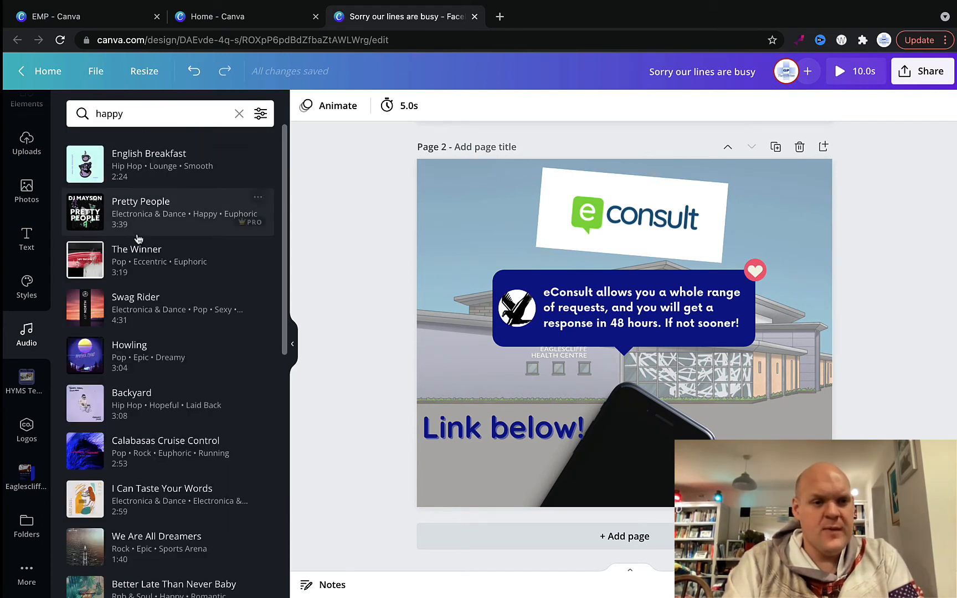
click(87, 215)
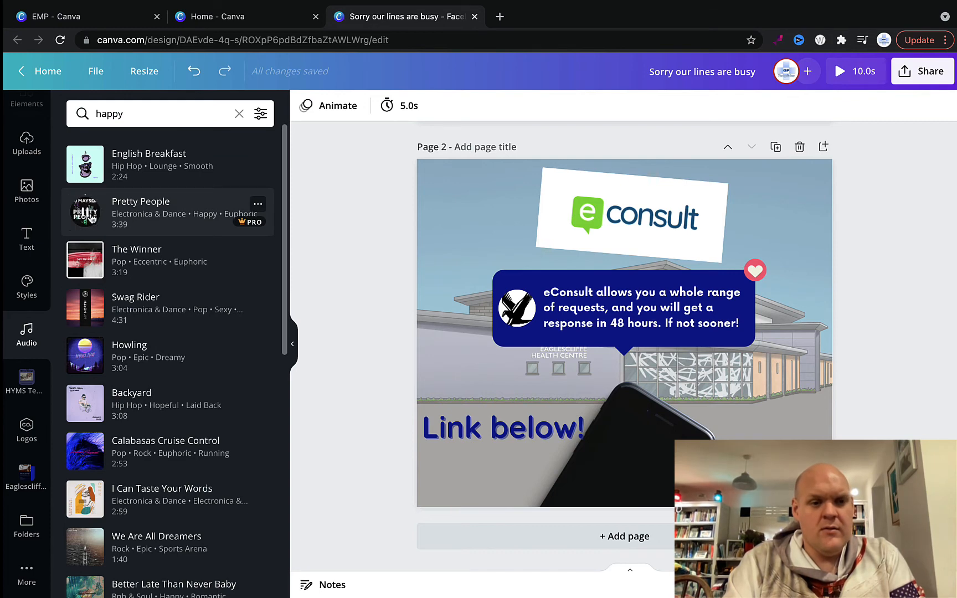
click(88, 216)
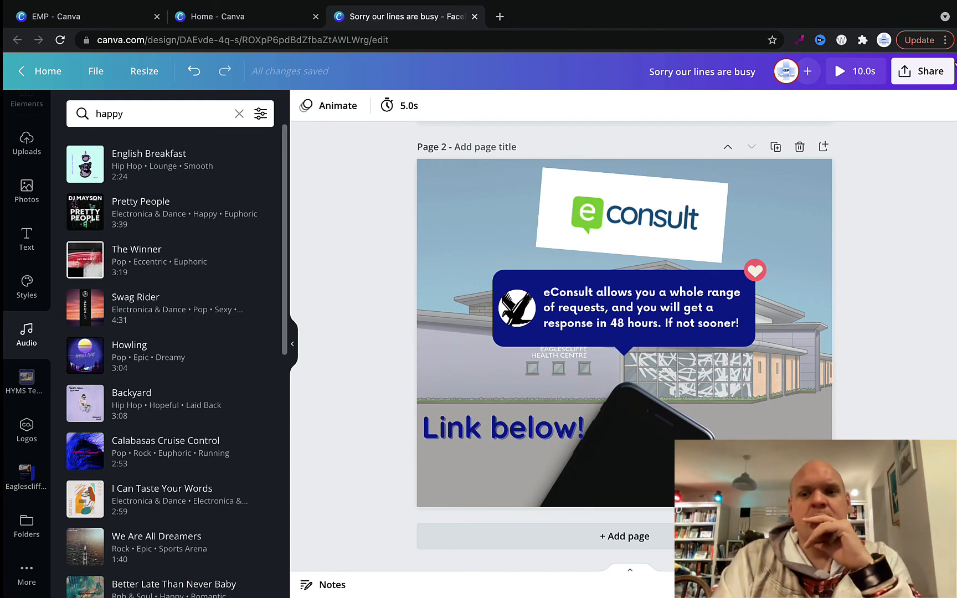
Schedule the design for Monday, November 15, 2021 at 11:02 AM and continue to the post details.
click(935, 72)
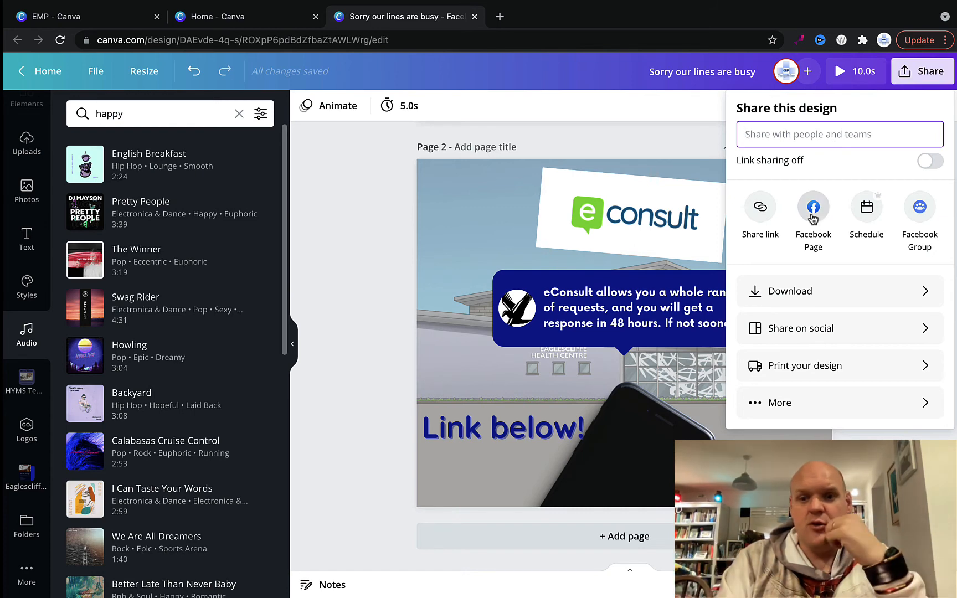
click(867, 207)
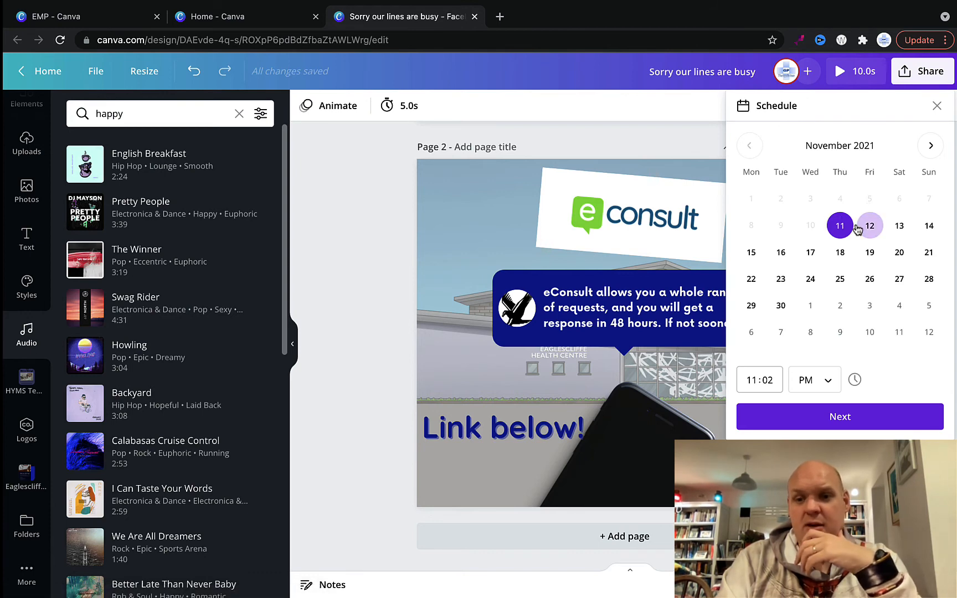
click(752, 254)
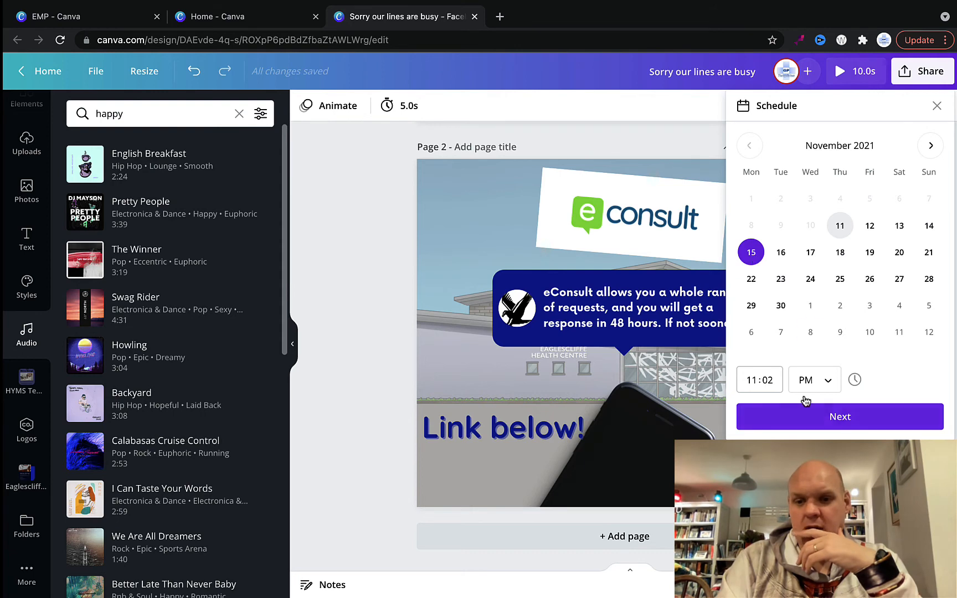
click(815, 382)
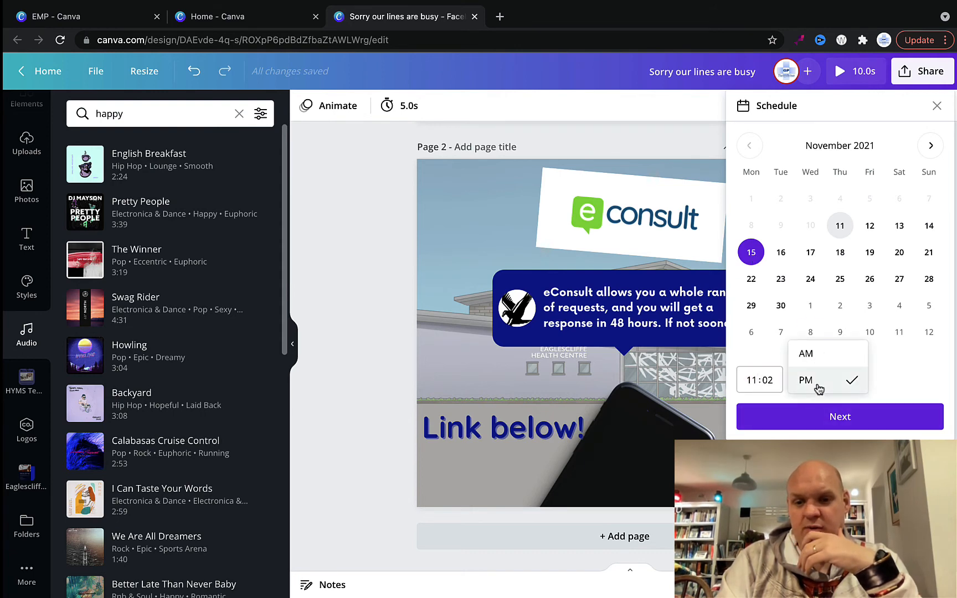
click(818, 357)
click(751, 382)
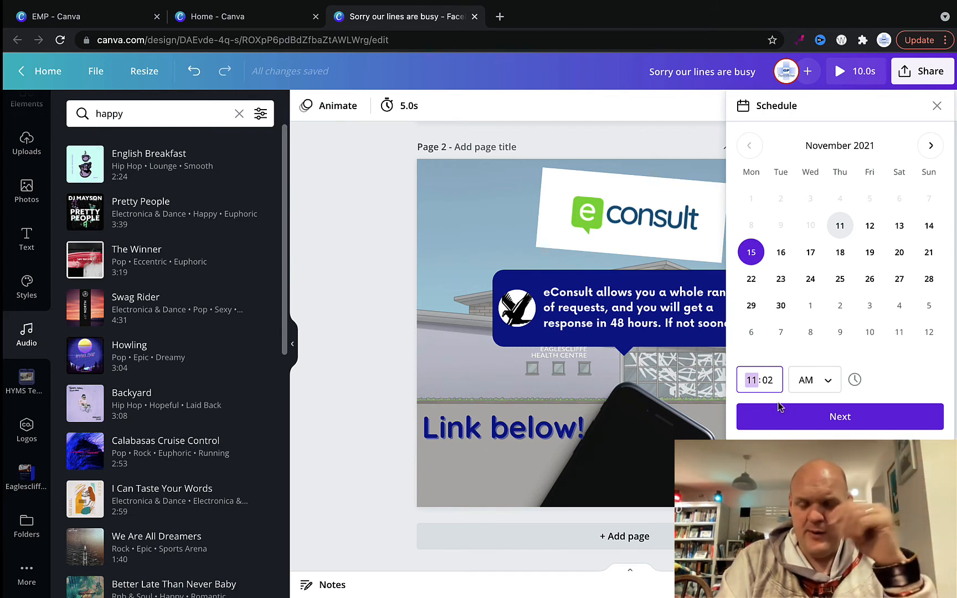
click(828, 419)
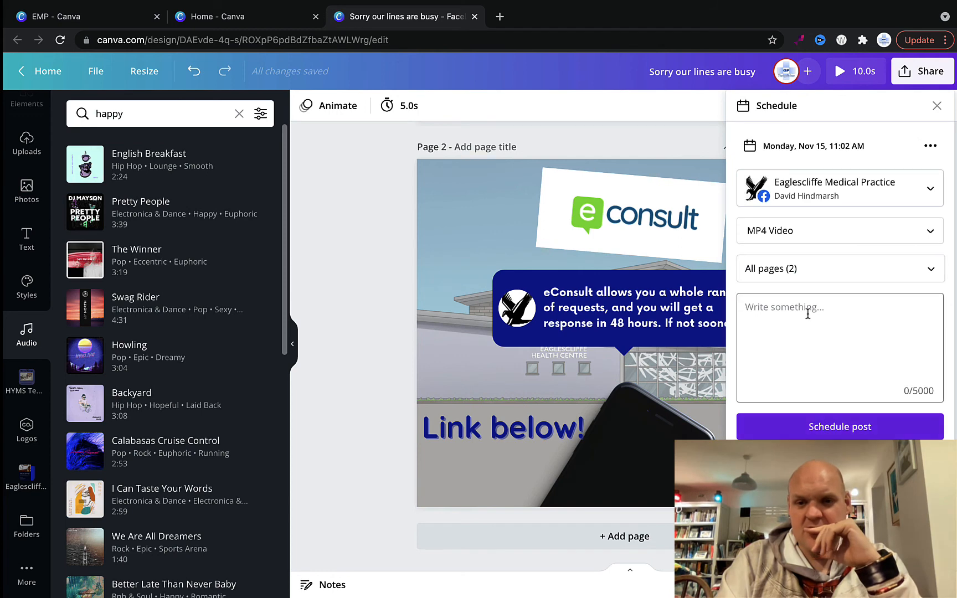
Start the scheduled post's caption with the sentence "We know that our lines are busy at the moment.".
click(808, 313)
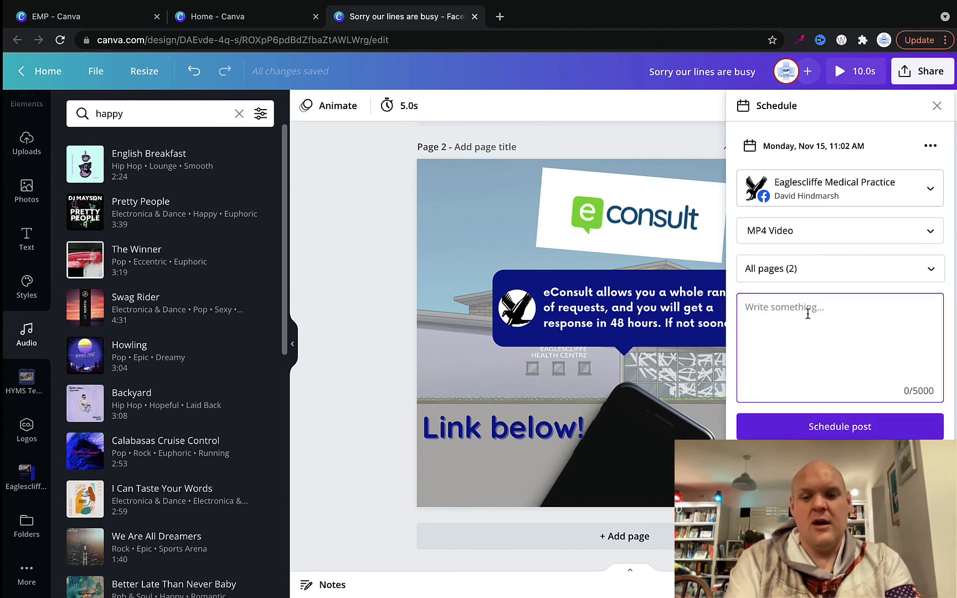
text(WE)
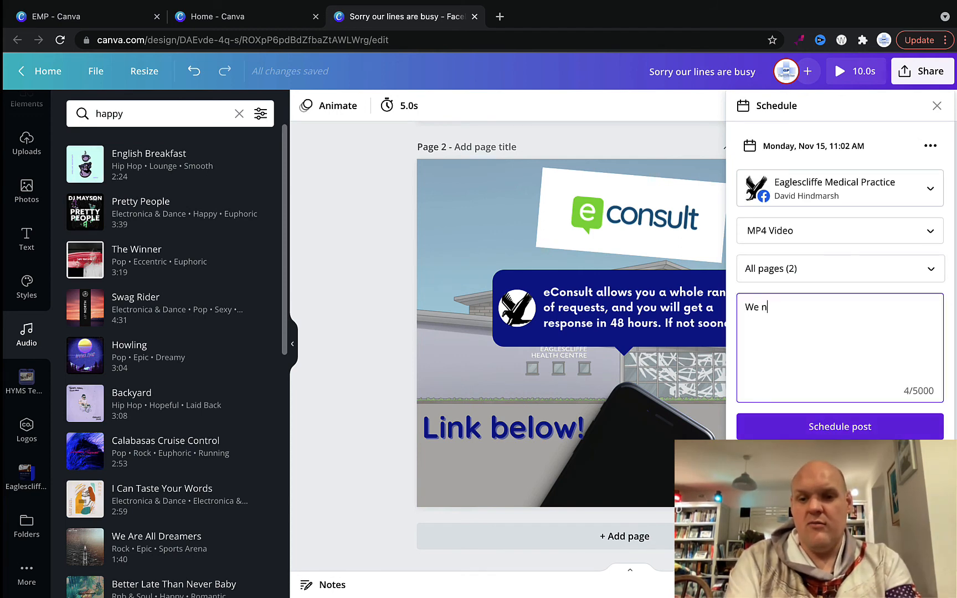
text( know )
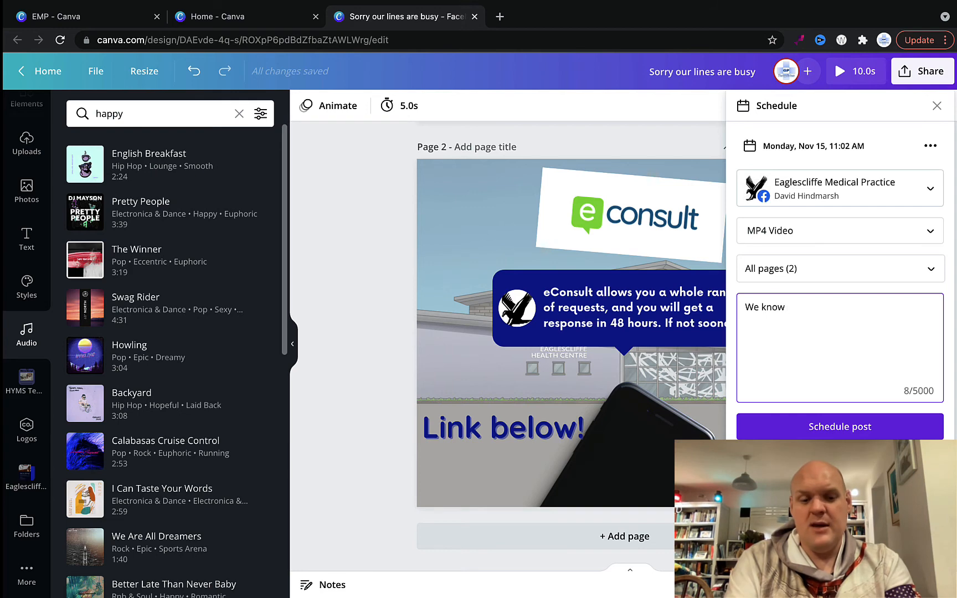
text(that )
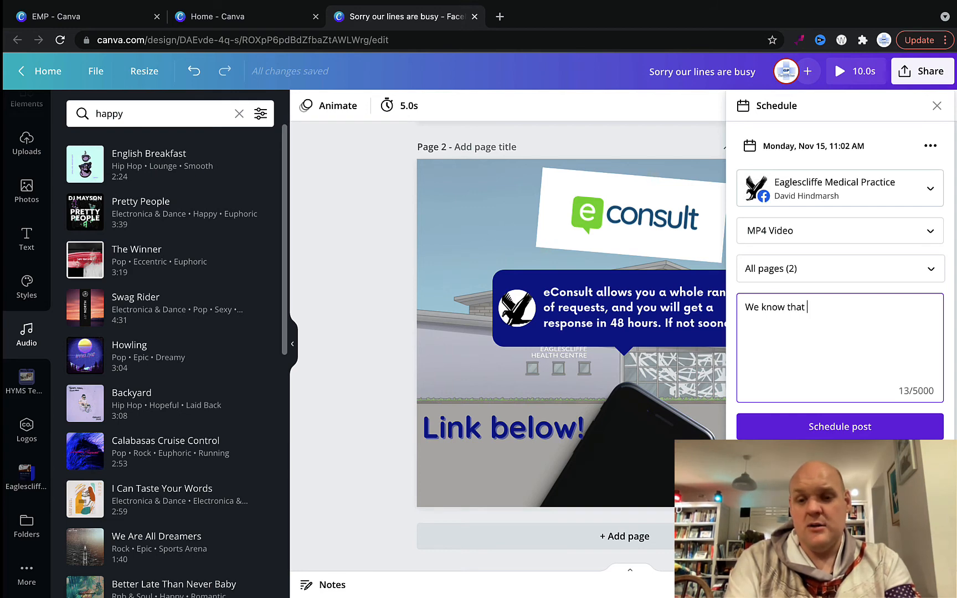
text(out )
text(lines)
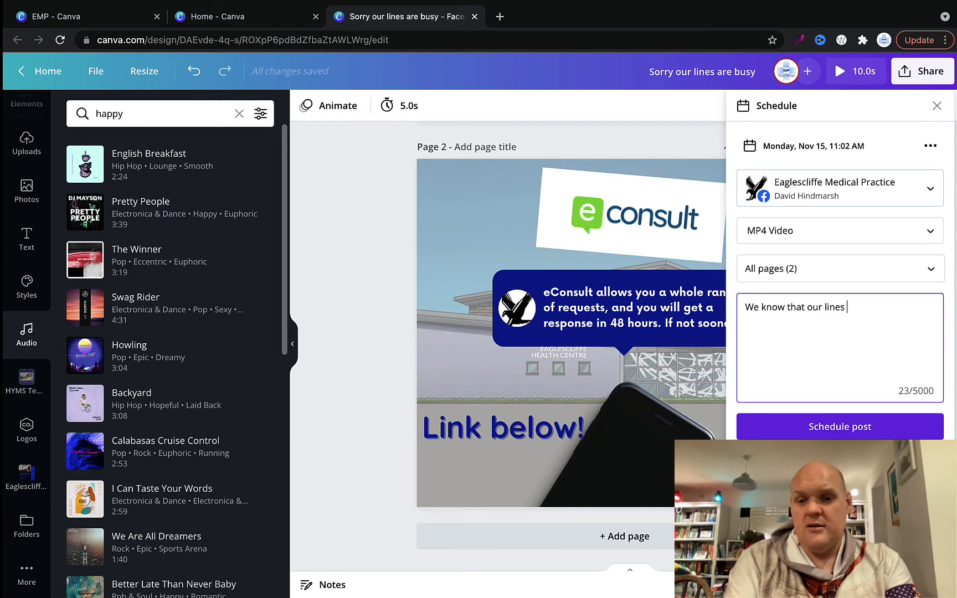
text( are bu)
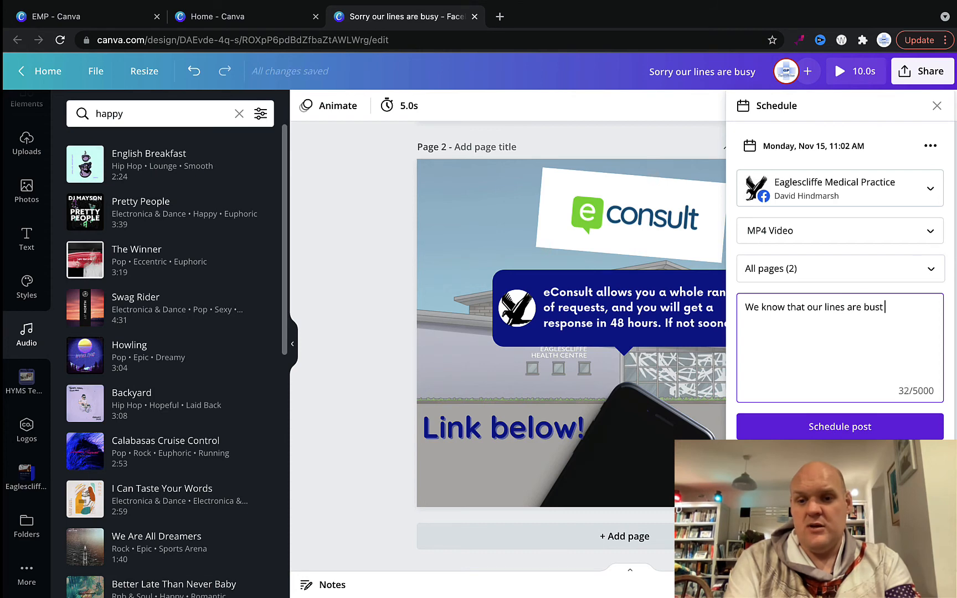
text(st)
key(BackSpace)
text(y )
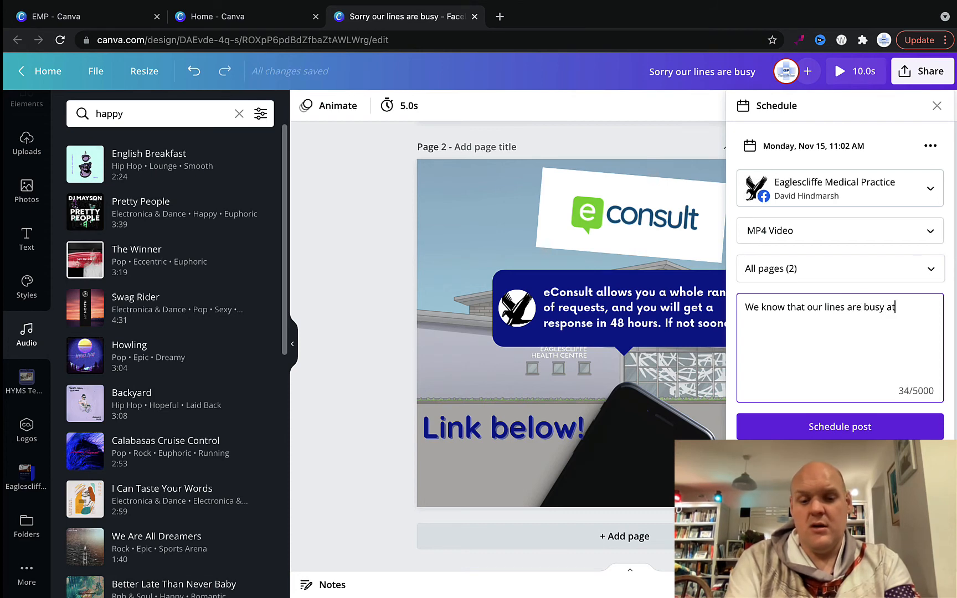
text(at the moment. To)
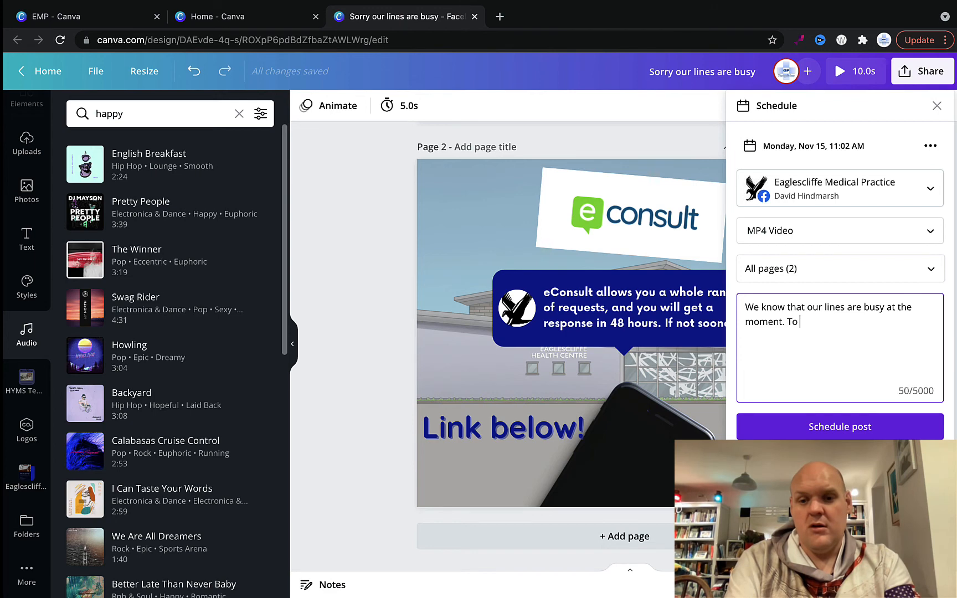
Continue the caption with "To try and help ease the number required to put through. Please consider doing an econsult.".
text( try and help ease the)
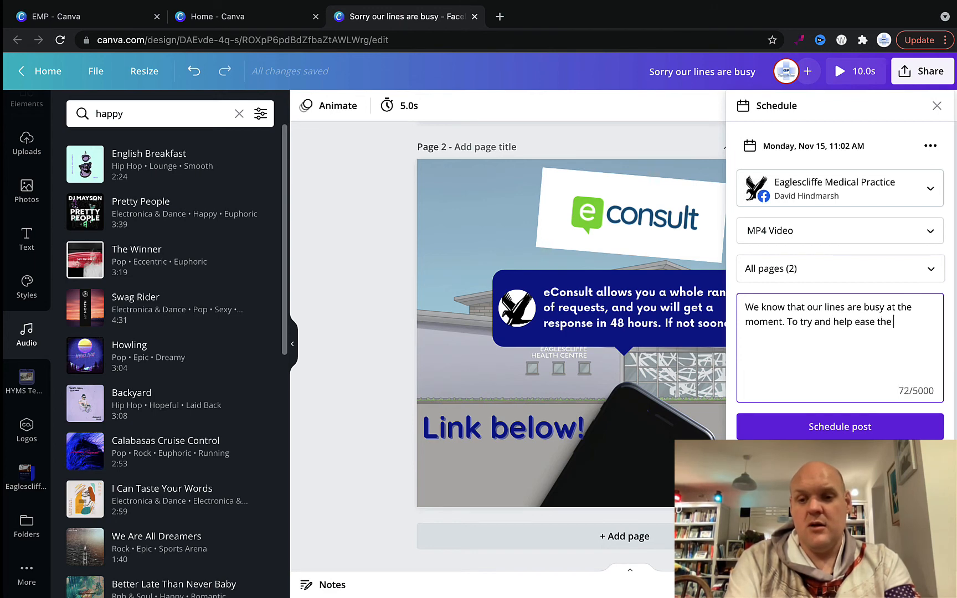
text( number required to pu)
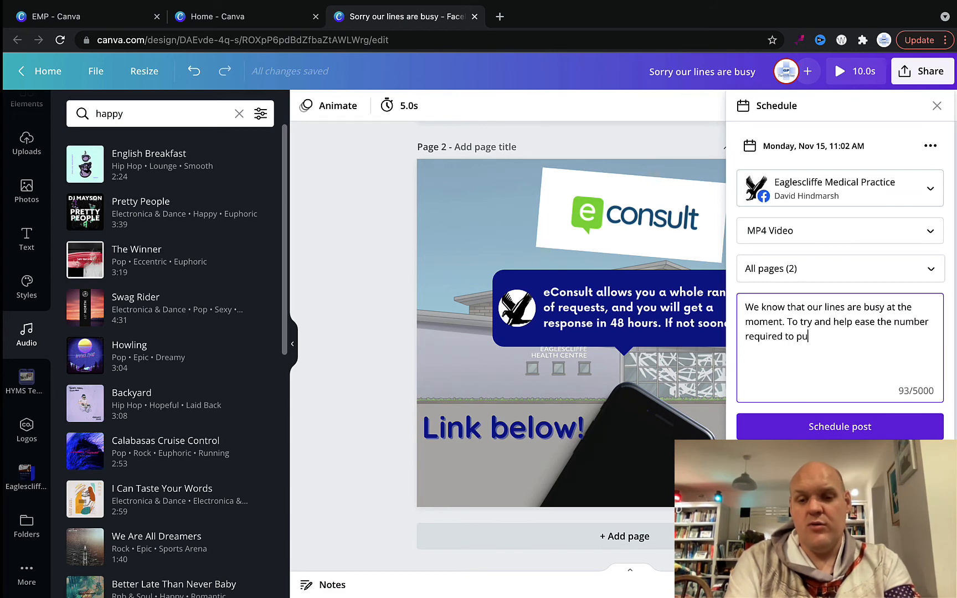
text(t through. Pl)
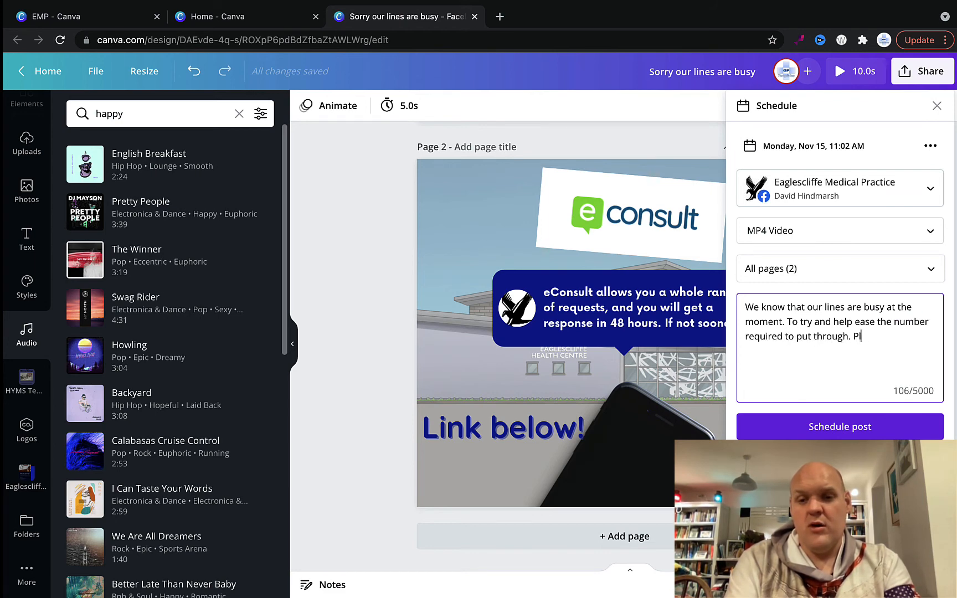
text(ease con)
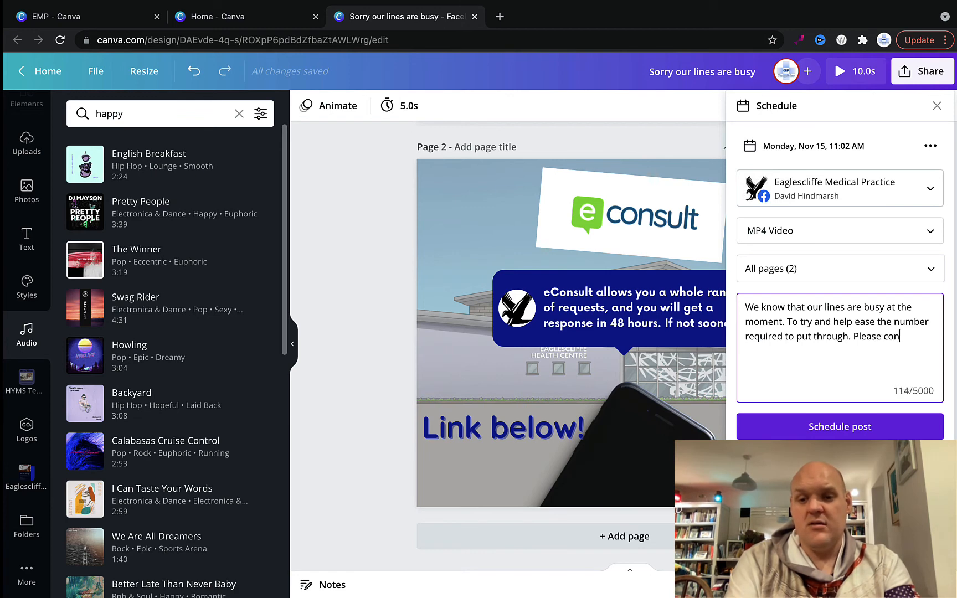
text(sider doing an econ)
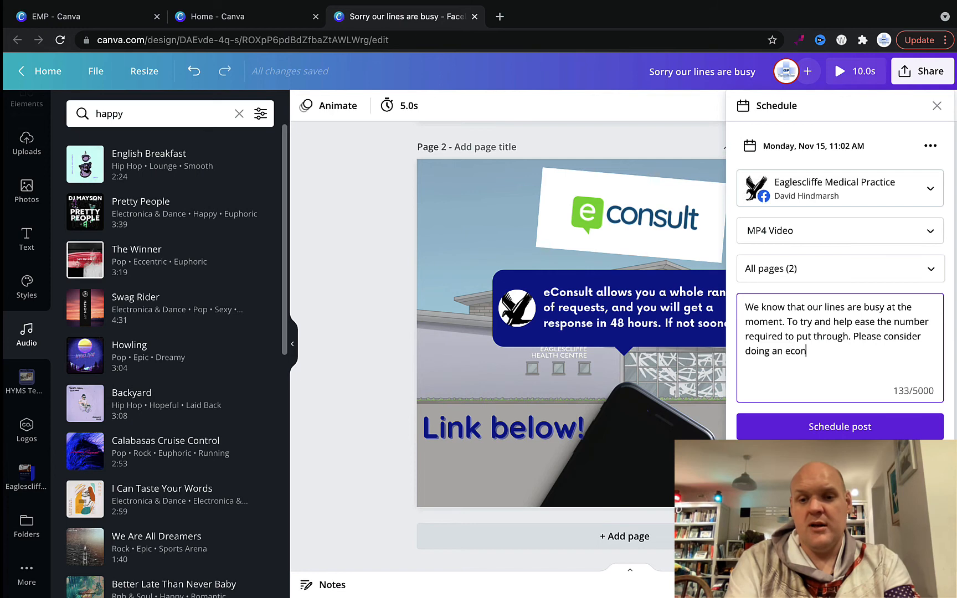
text(sult.)
key(Return)
key(Return)
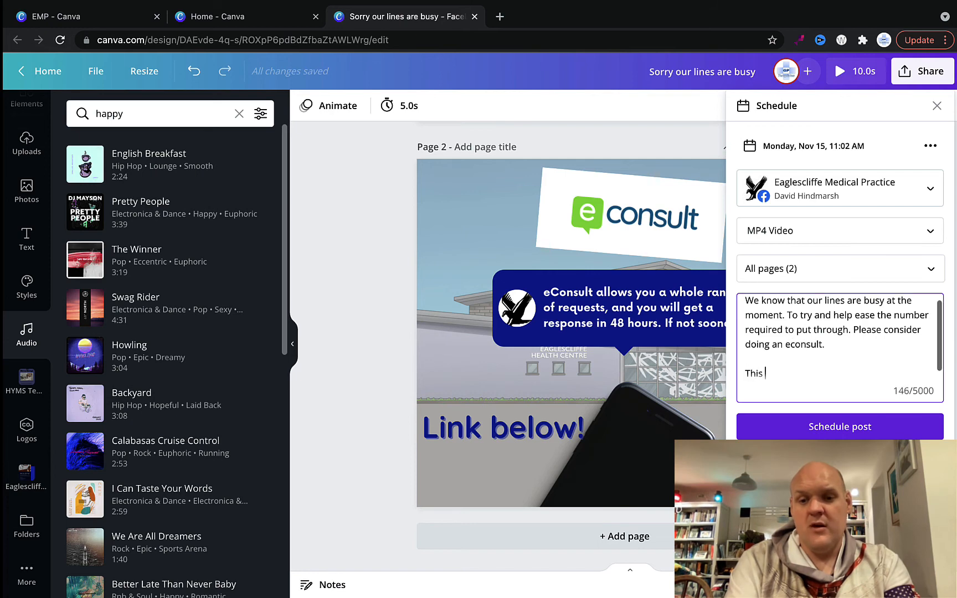
Begin the caption's second paragraph with "We will be able to capture more information about your condition".
text(This has been)
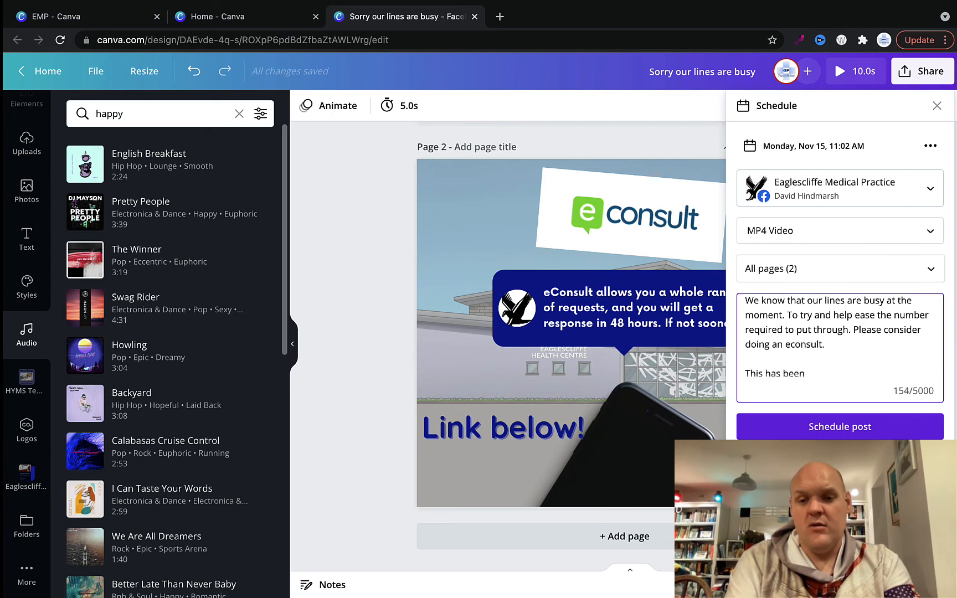
key(BackSpace)
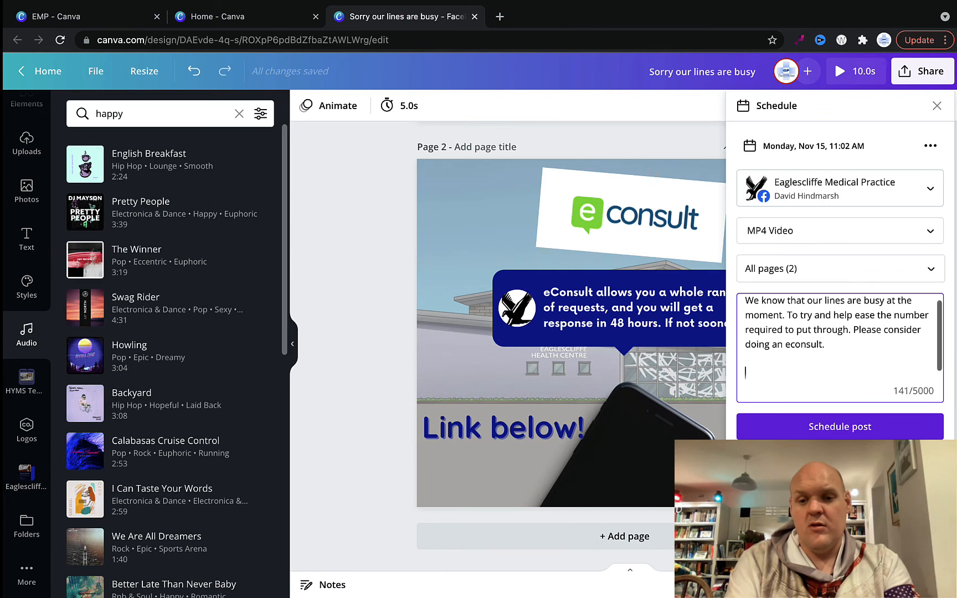
text(We will be abl)
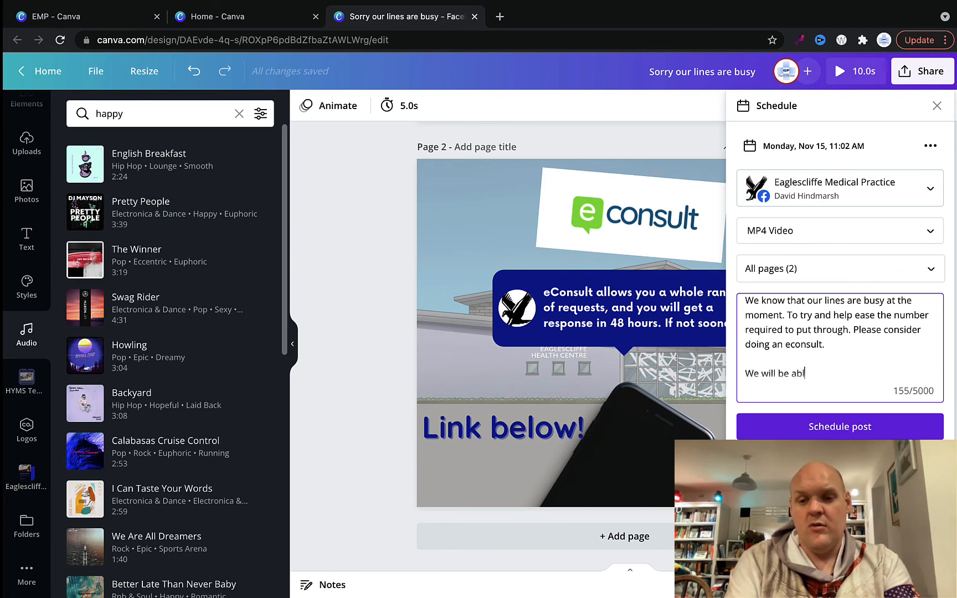
text(e to capture more)
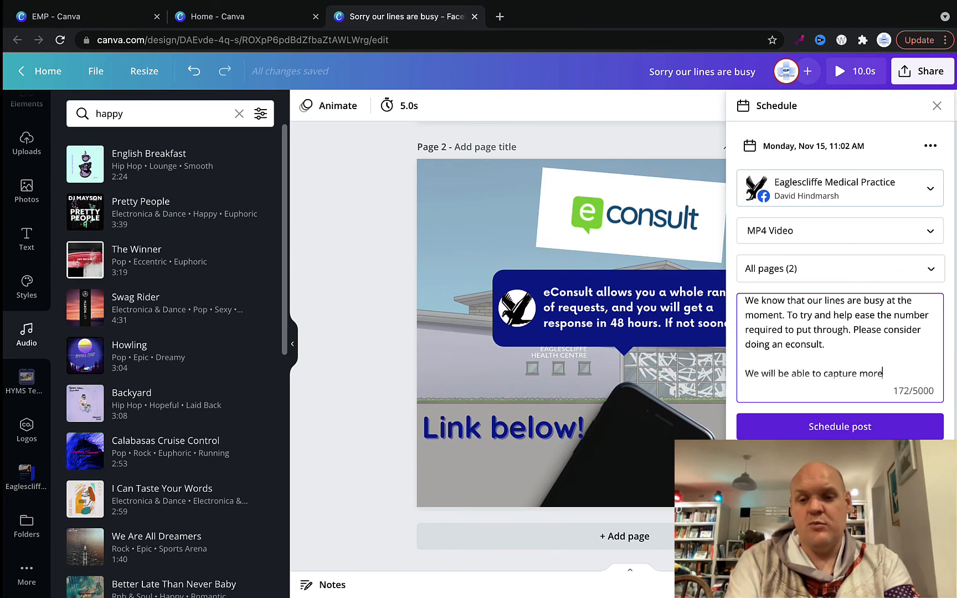
text( information about y)
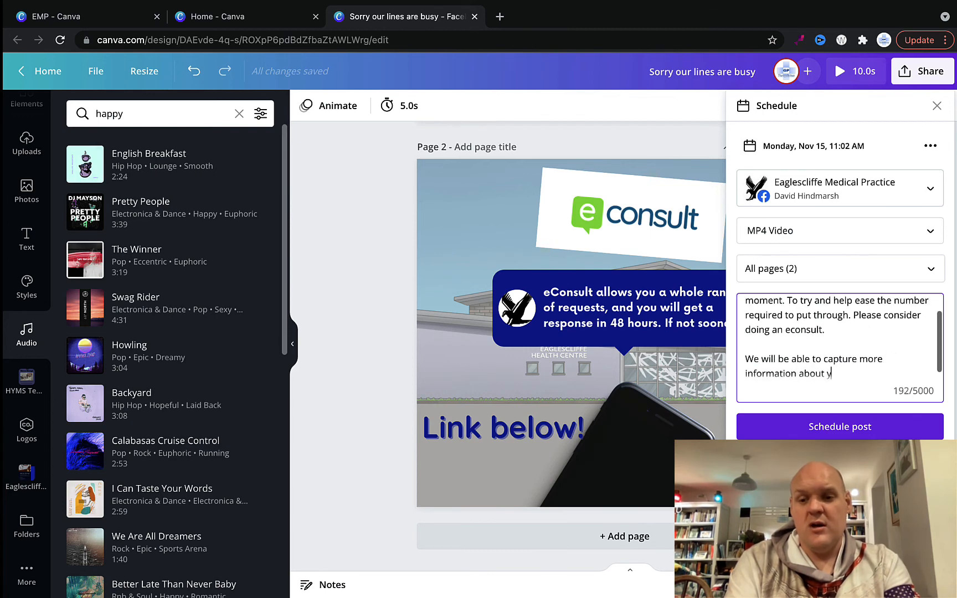
text(our condition an)
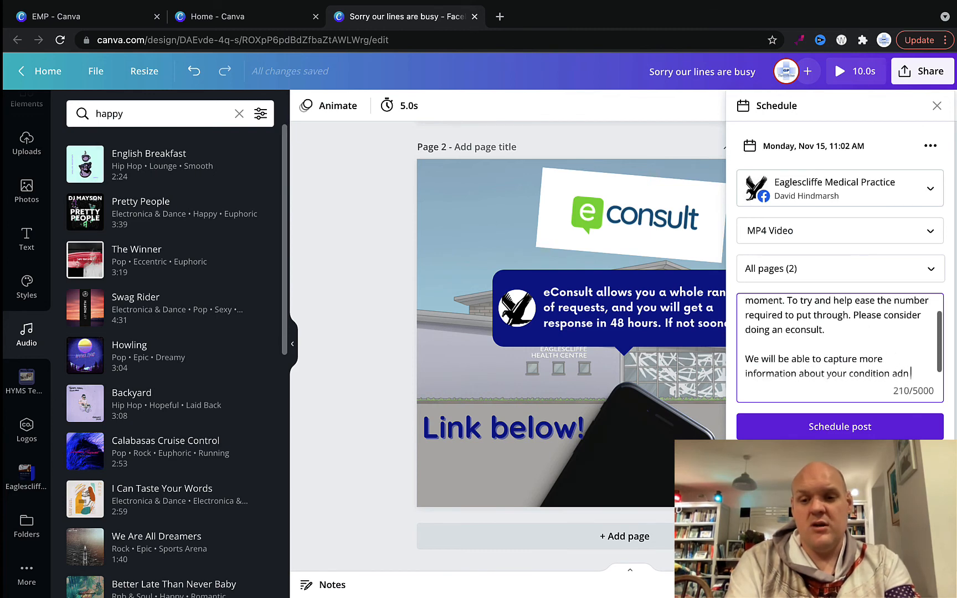
Complete the second paragraph's sentence with "and it generally leads to a quicker and easier decision." and leave a blank line below.
text(d it)
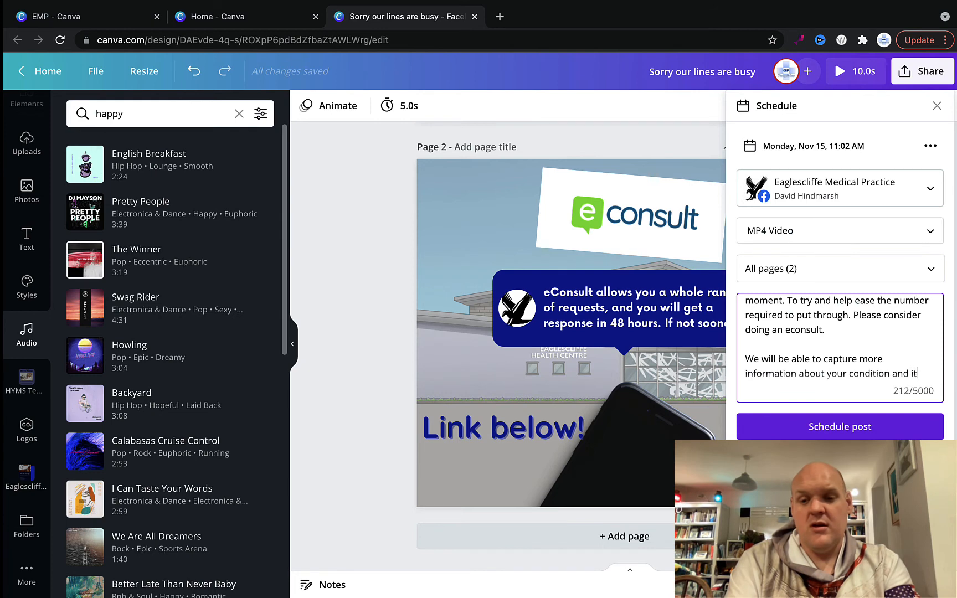
text( generally )
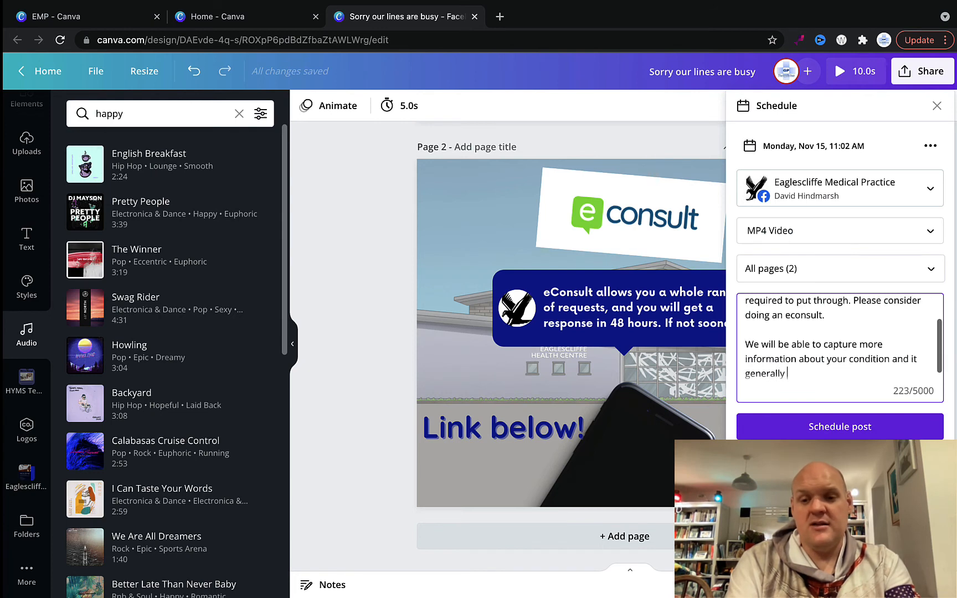
text(leads a)
key(BackSpace)
text(to a )
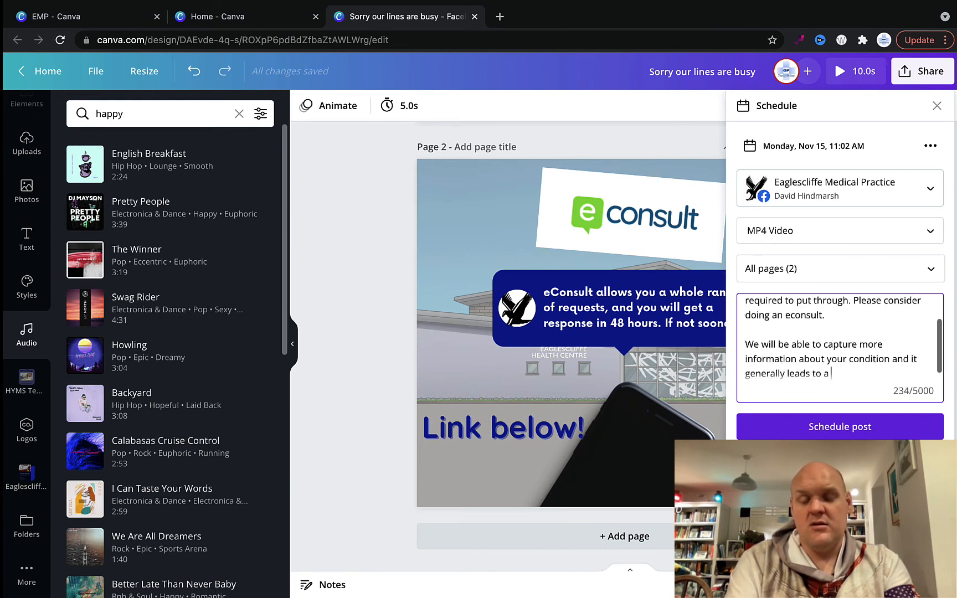
text(quicker and e)
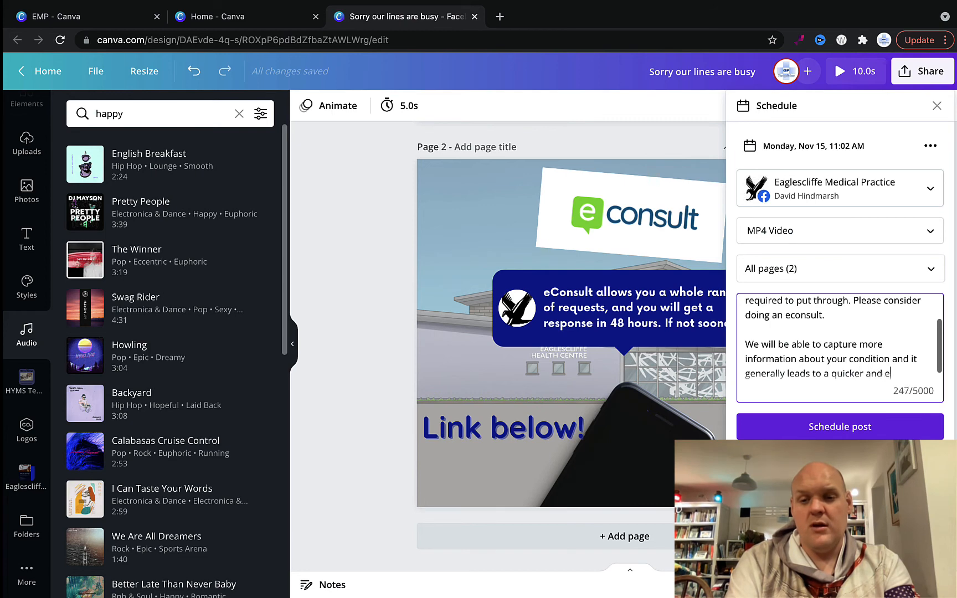
text(asier de)
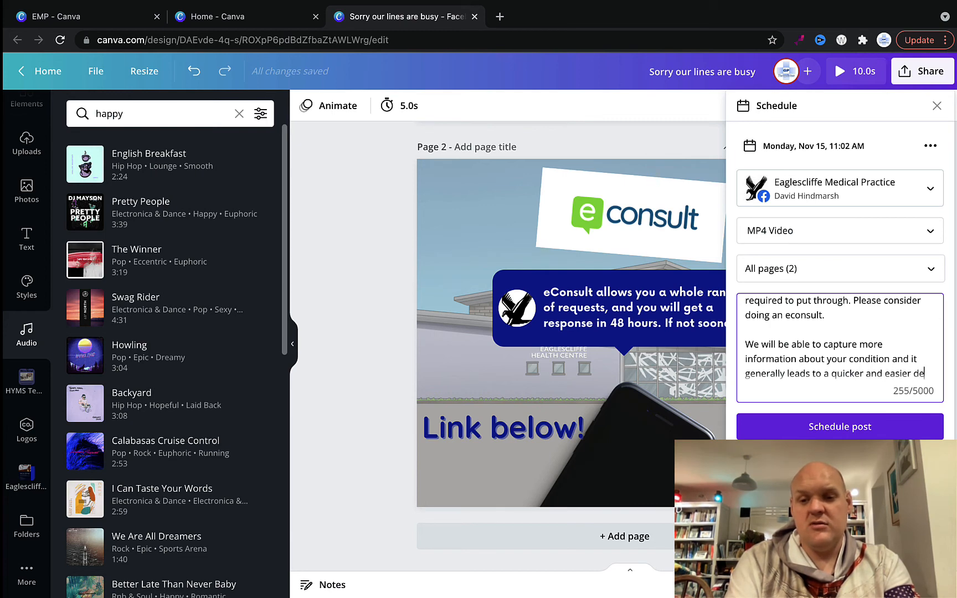
text(vision)
key(BackSpace)
key(BackSpace)
key(BackSpace)
key(BackSpace)
key(BackSpace)
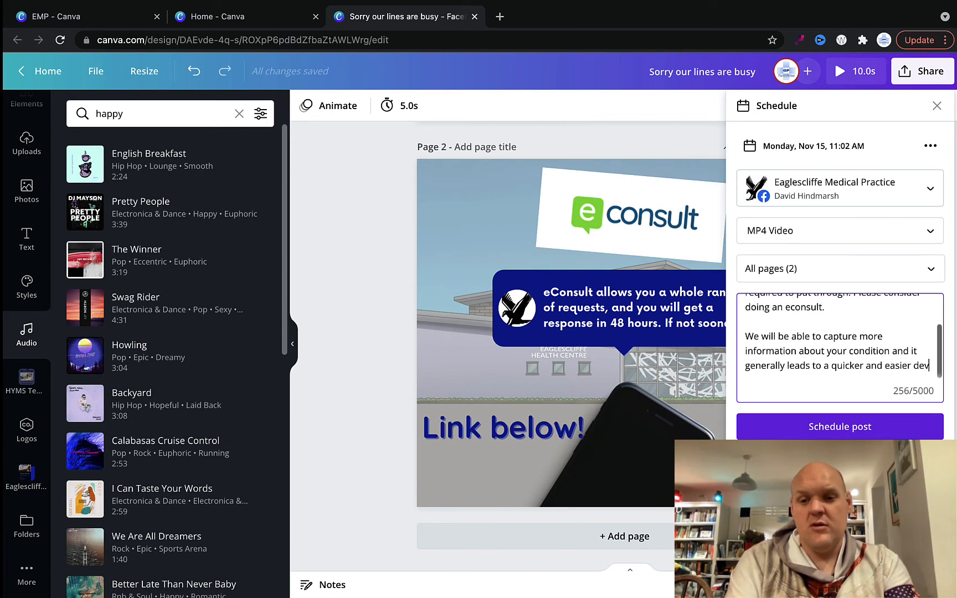
text(decision.)
key(Return)
key(Return)
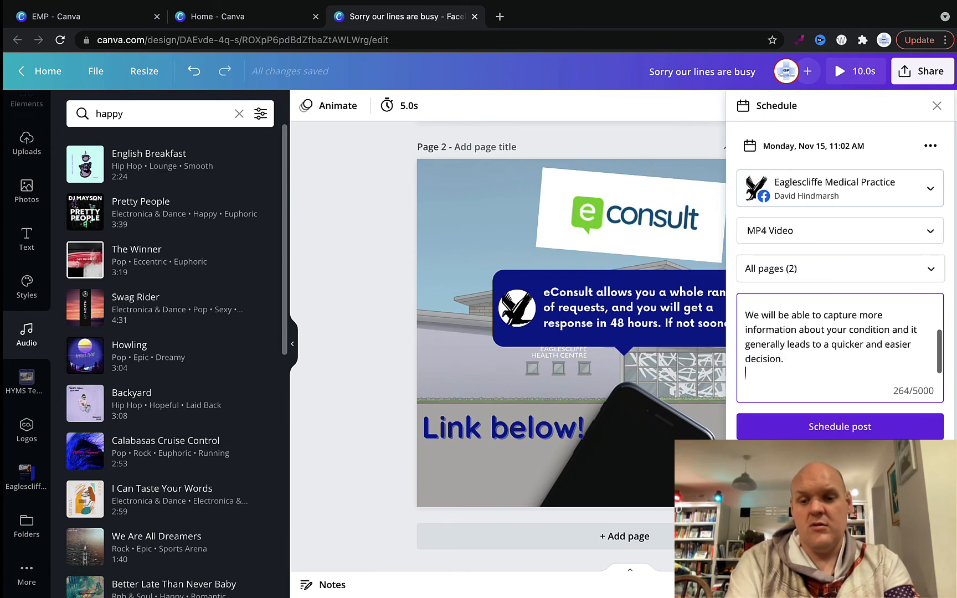
Start the caption's third paragraph with "It covers a wide range of requests and".
text(W)
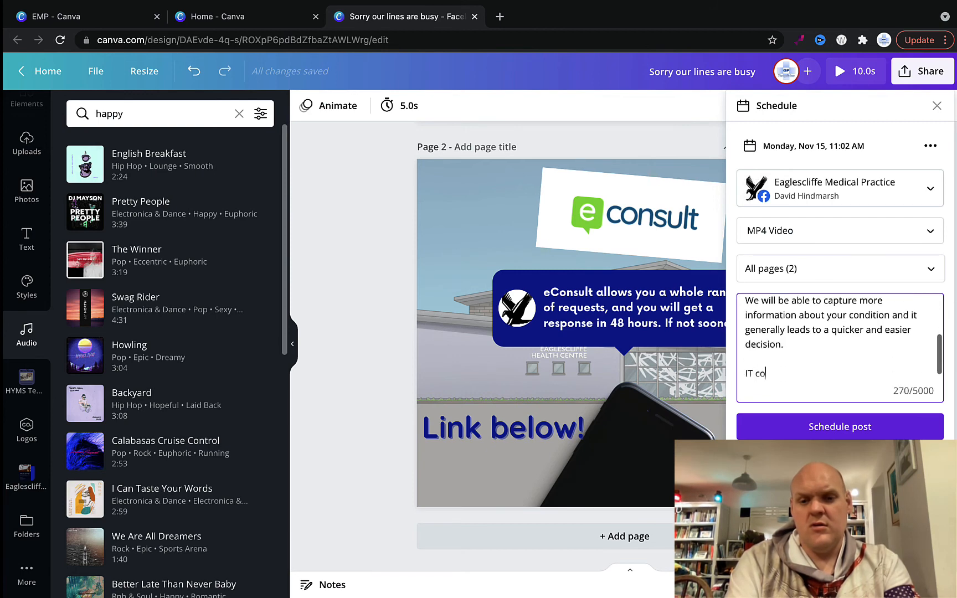
key(BackSpace)
key(BackSpace)
key(BackSpace)
key(BackSpace)
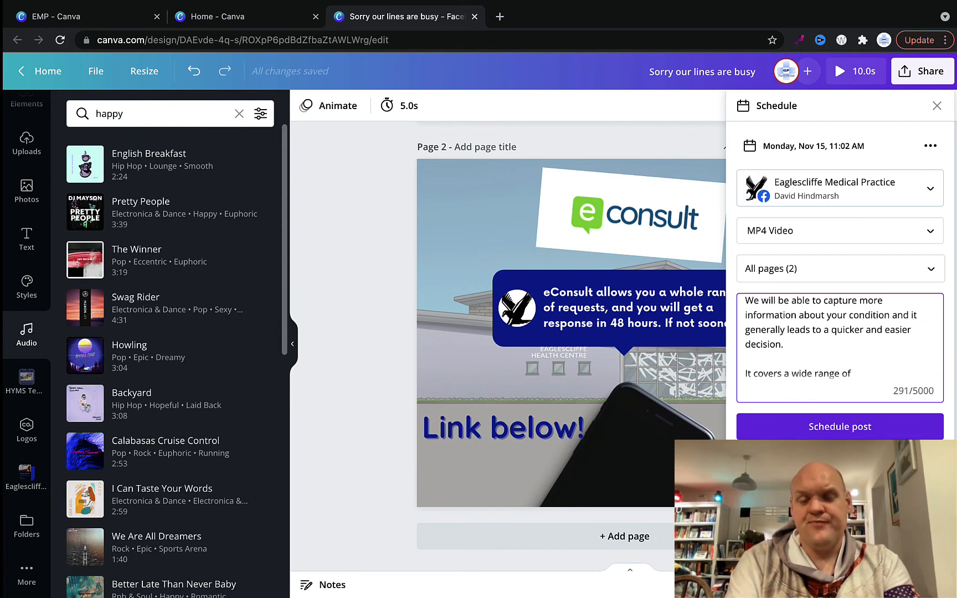
text(s and)
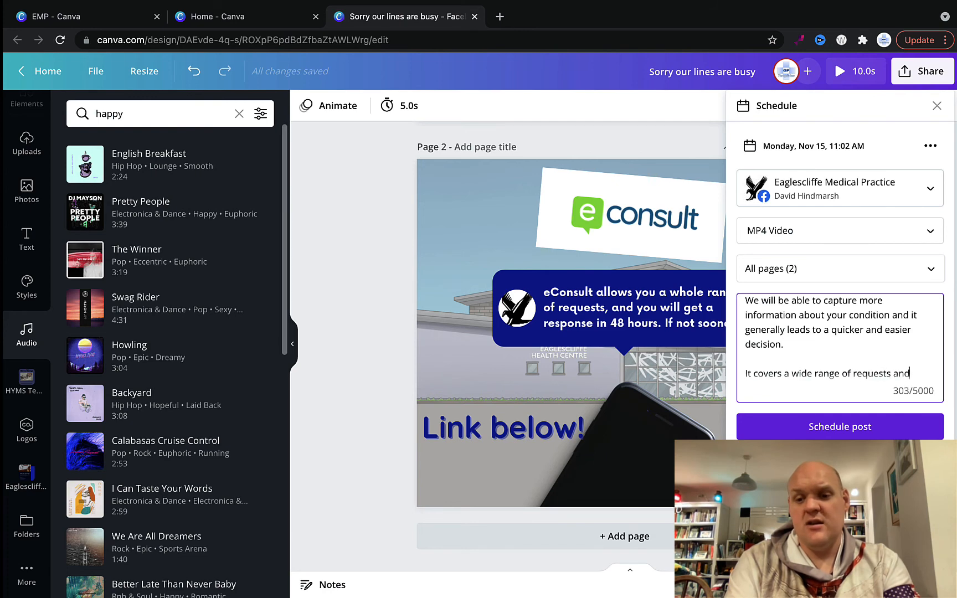
Complete the third paragraph's sentence with "so please check it out!" and leave a blank line below.
text( so please ch)
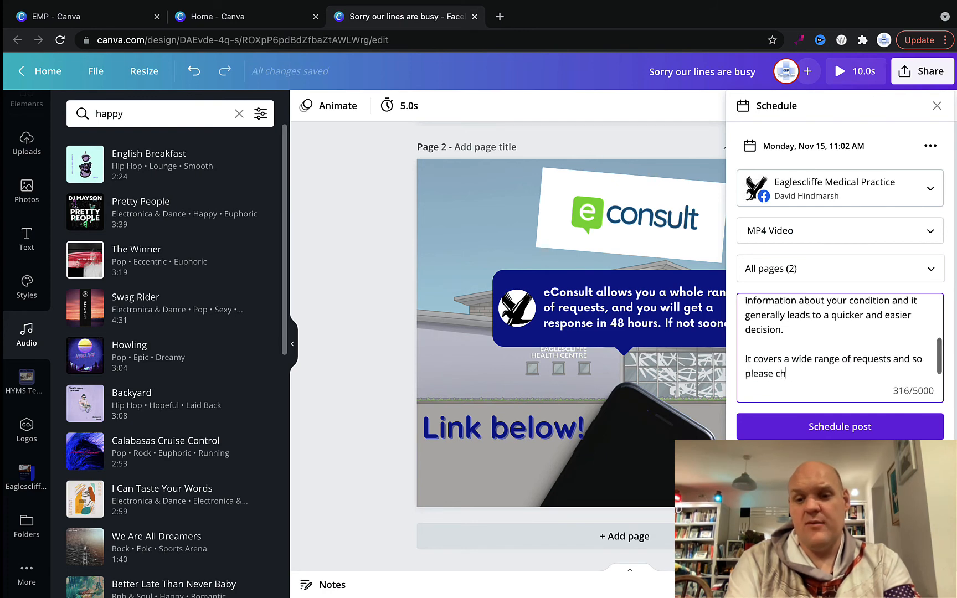
text(ekc)
key(BackSpace)
key(BackSpace)
text(ck it)
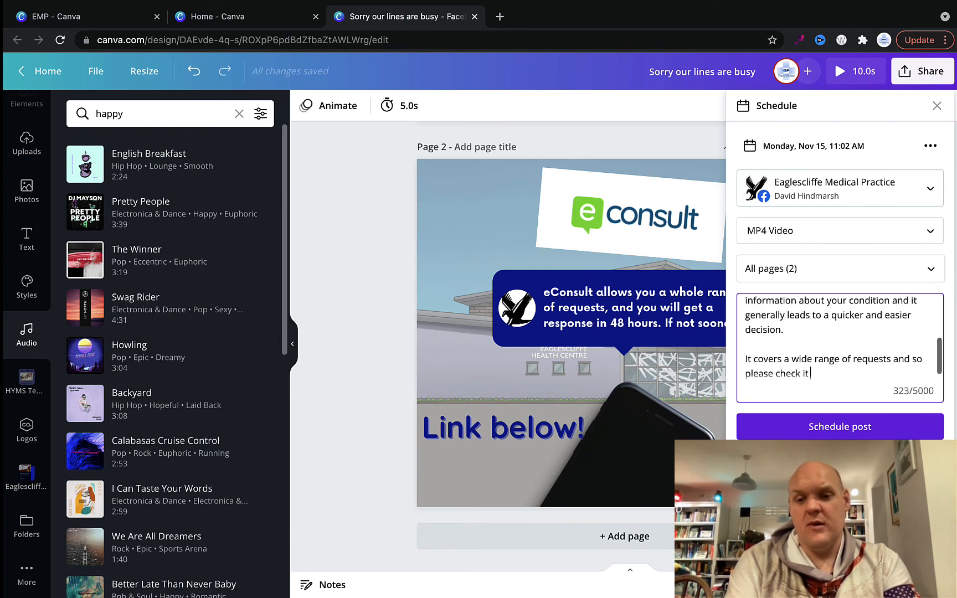
text( out!)
key(Return)
key(Return)
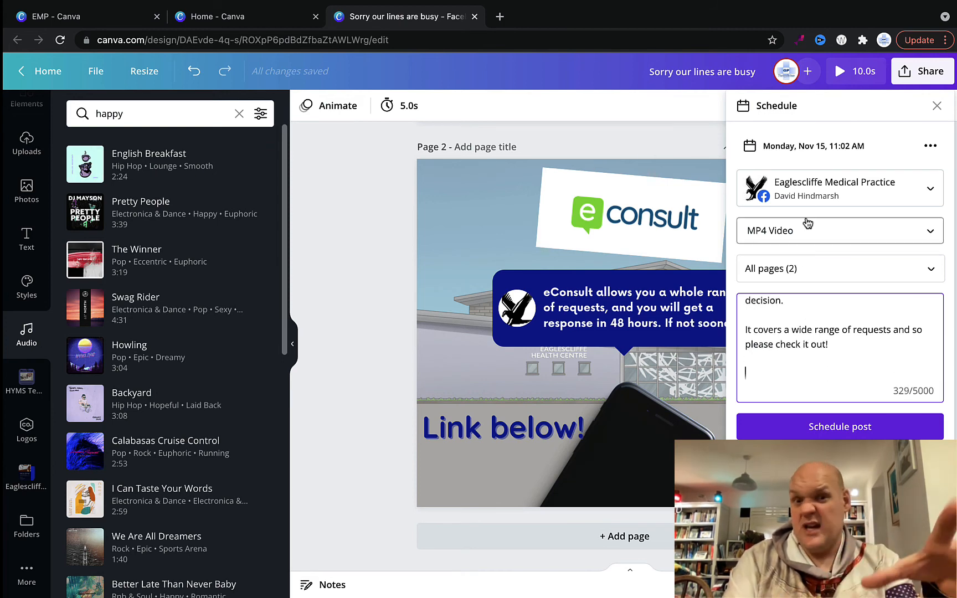
Search Google for econsult in a new browser tab and open the eConsult Health Limited home page.
click(500, 19)
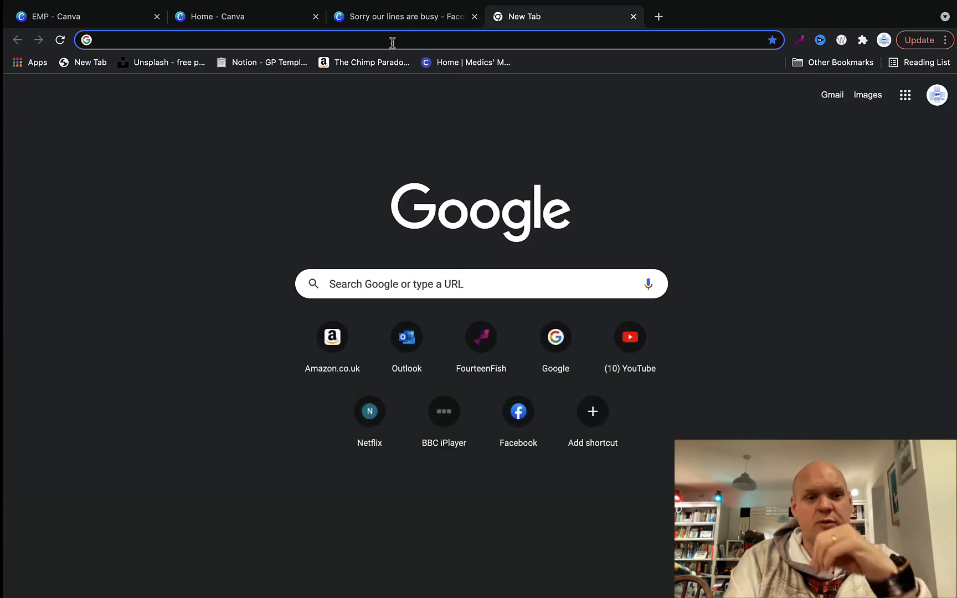
text(econ)
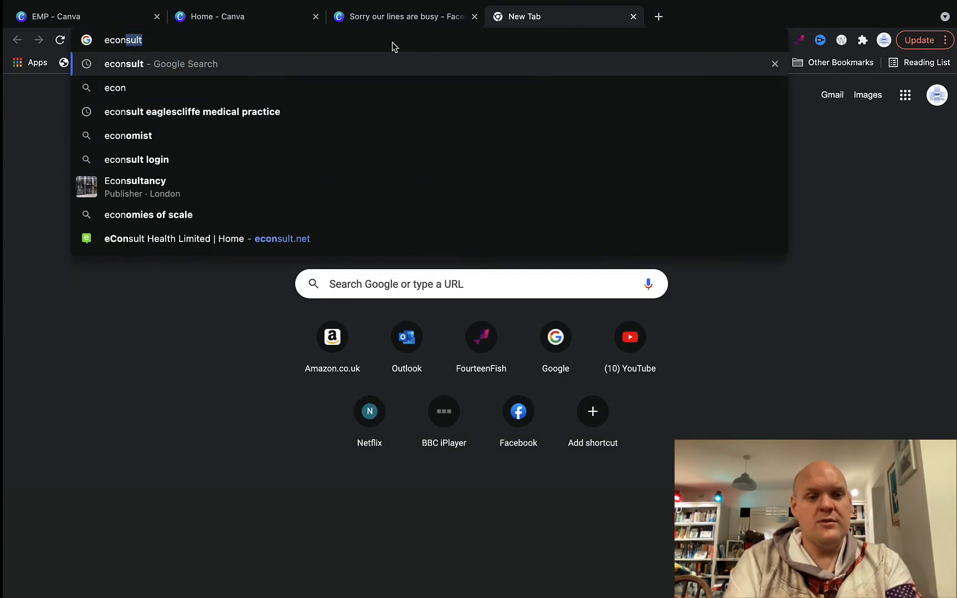
key(Return)
click(247, 199)
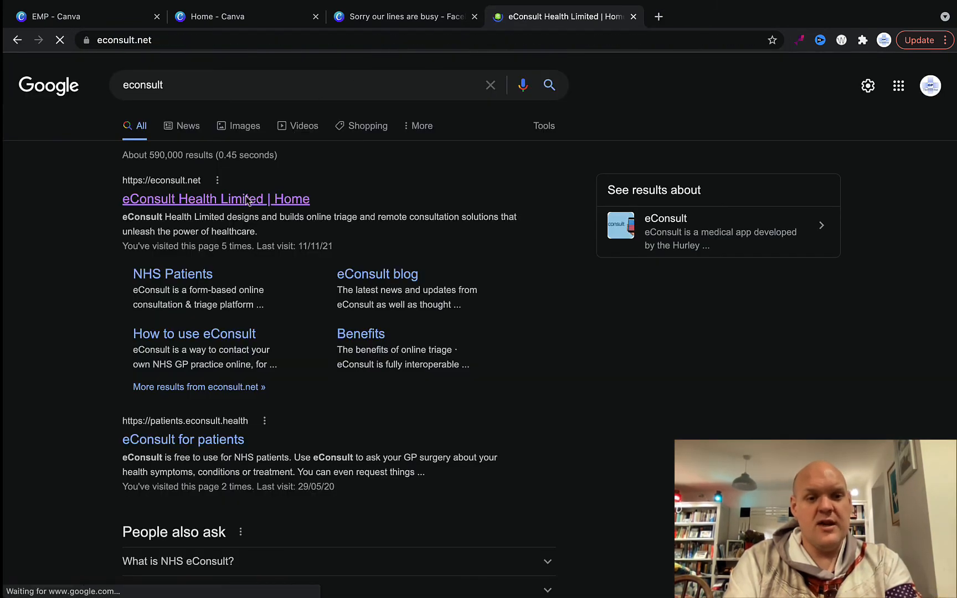
click(234, 39)
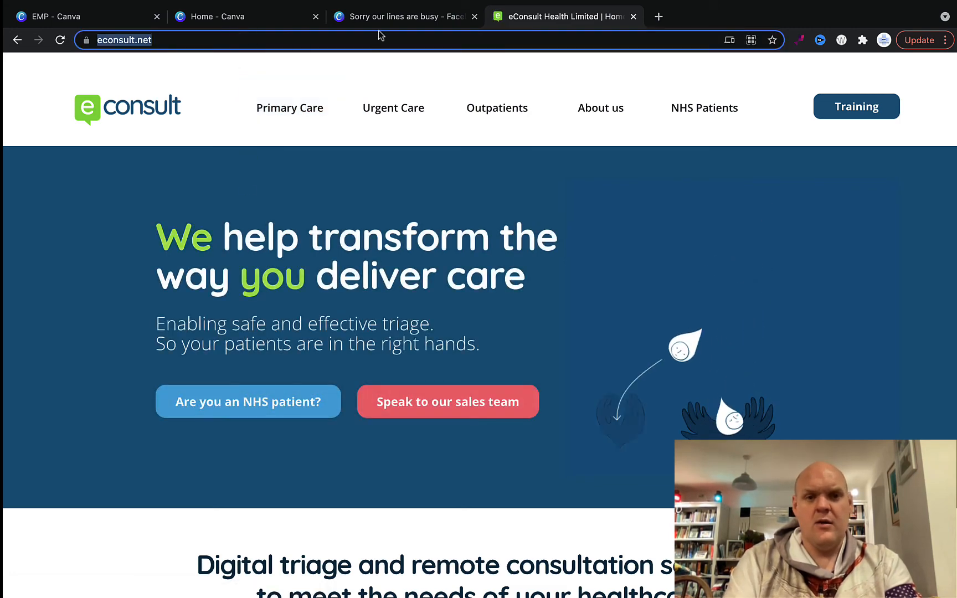
key(ctrl+c)
click(388, 16)
key(ctrl+v)
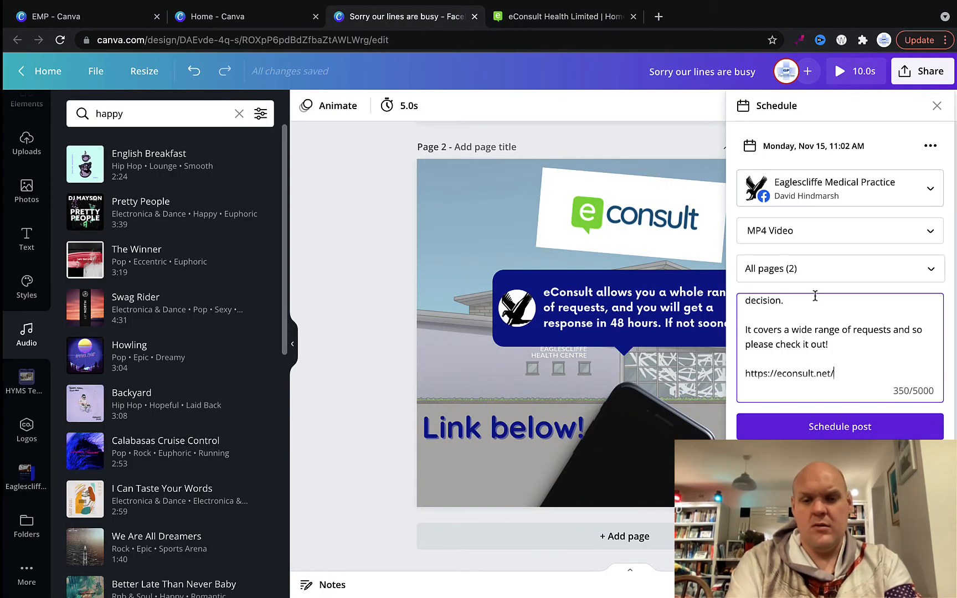
click(840, 427)
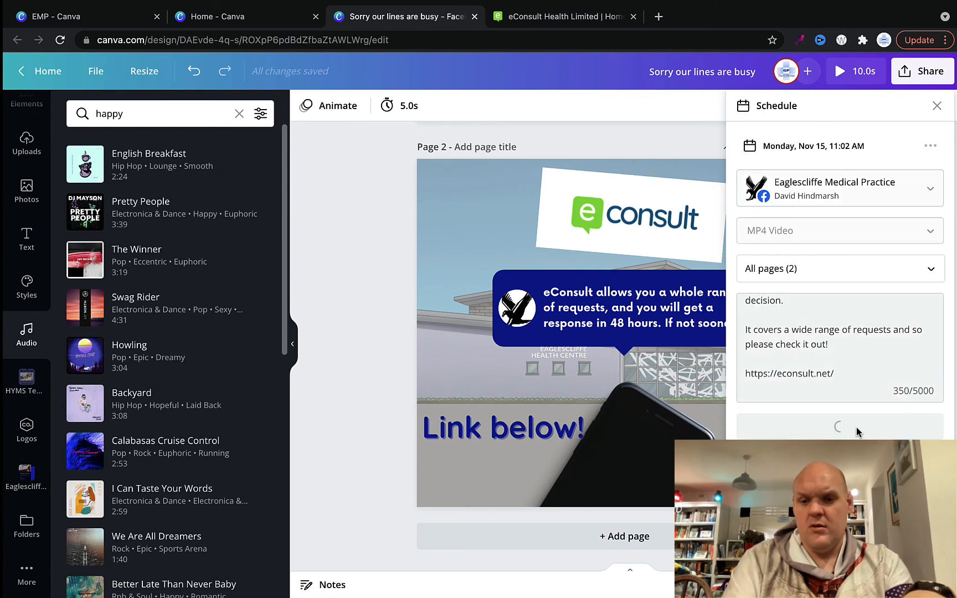